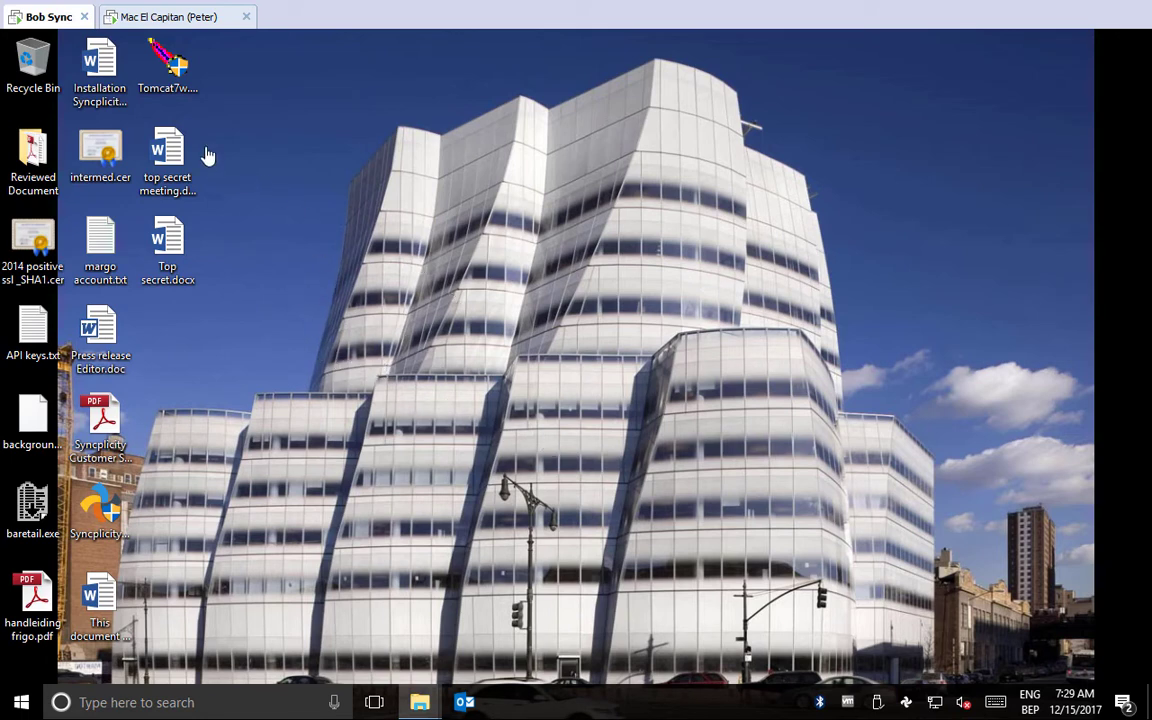
Compare the desktops of the Mac and Windows virtual machines, ending on the Windows one
click(177, 25)
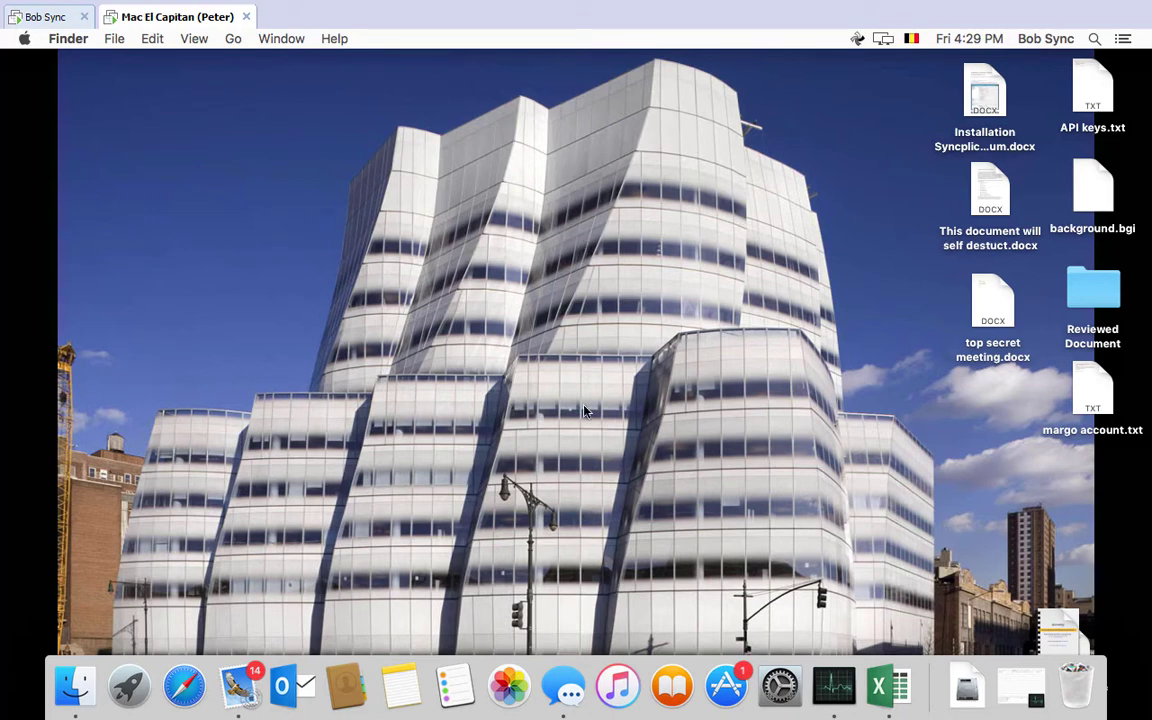
click(55, 20)
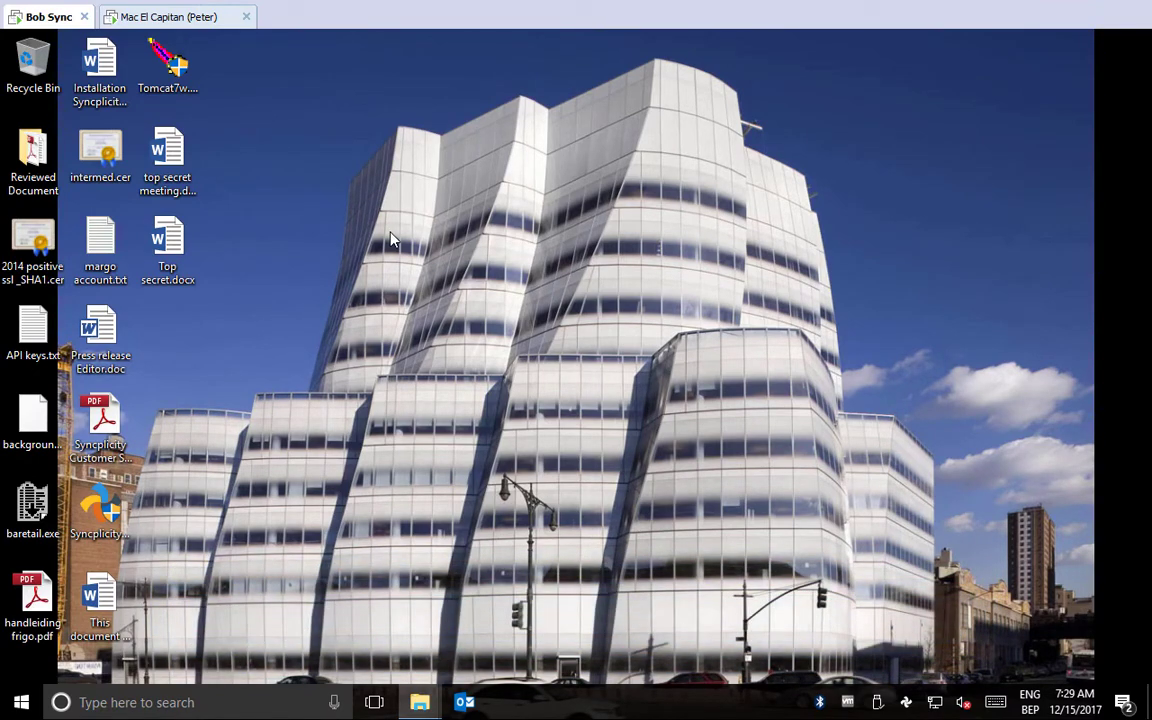
click(172, 17)
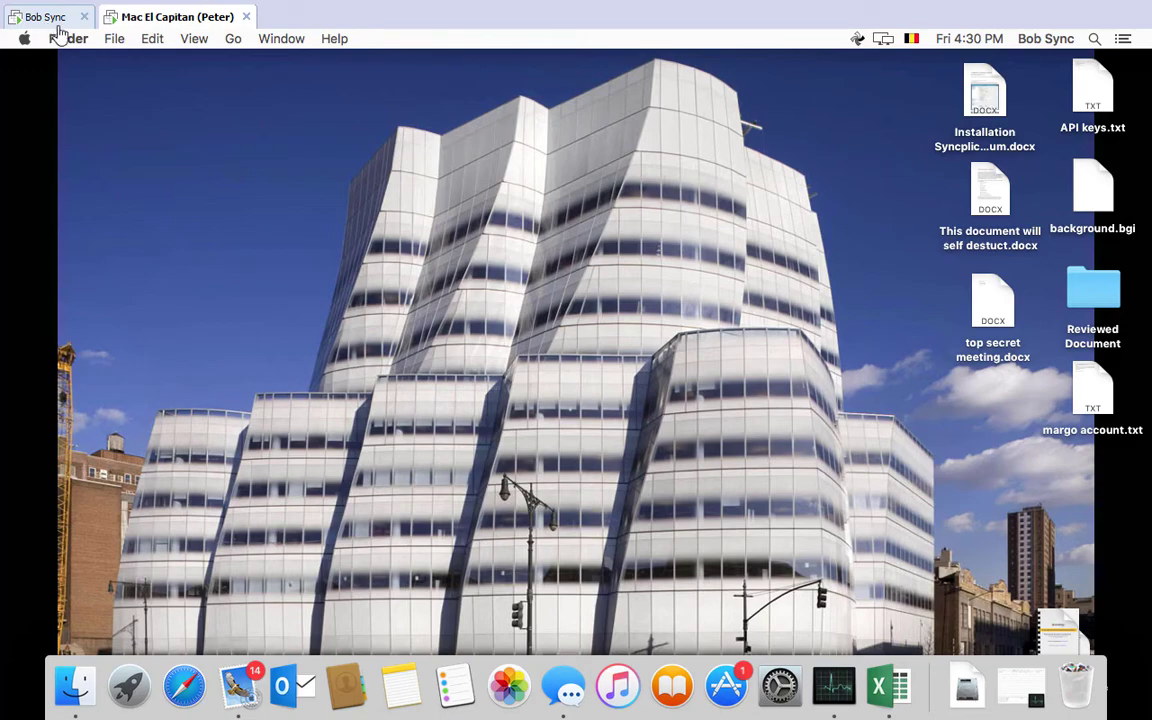
click(47, 24)
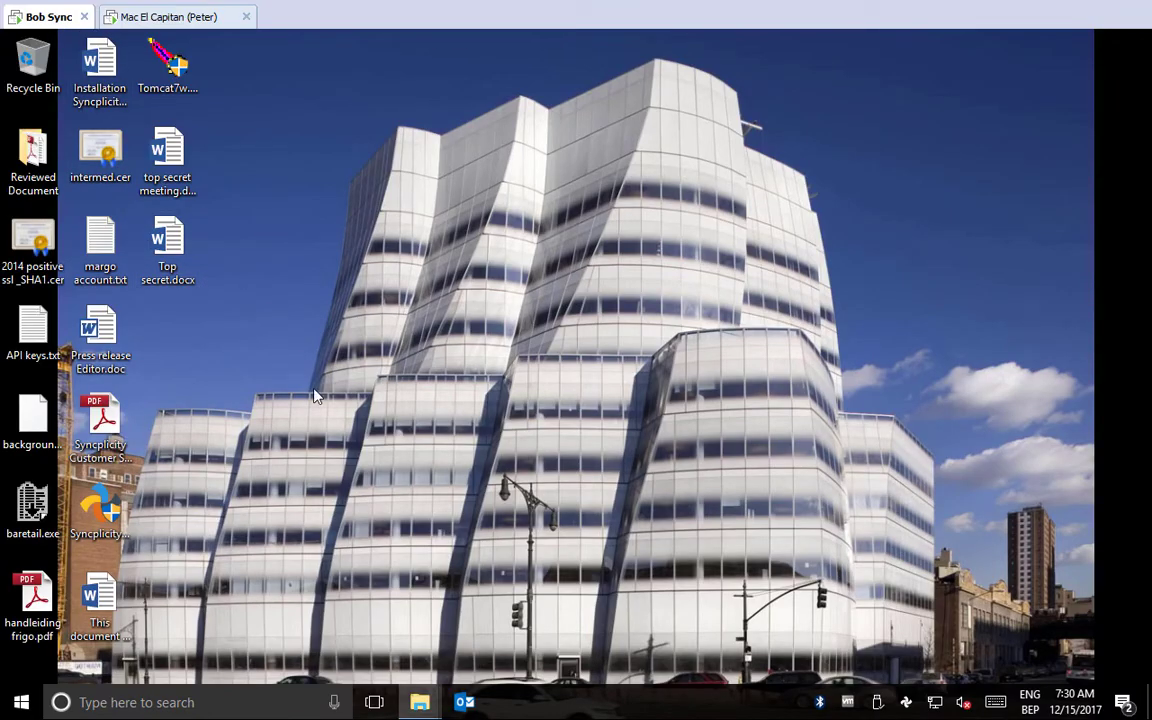
Open the My projects folder inside Documents on the Windows machine and select Project 0002
mouse_move(419, 702)
click(355, 650)
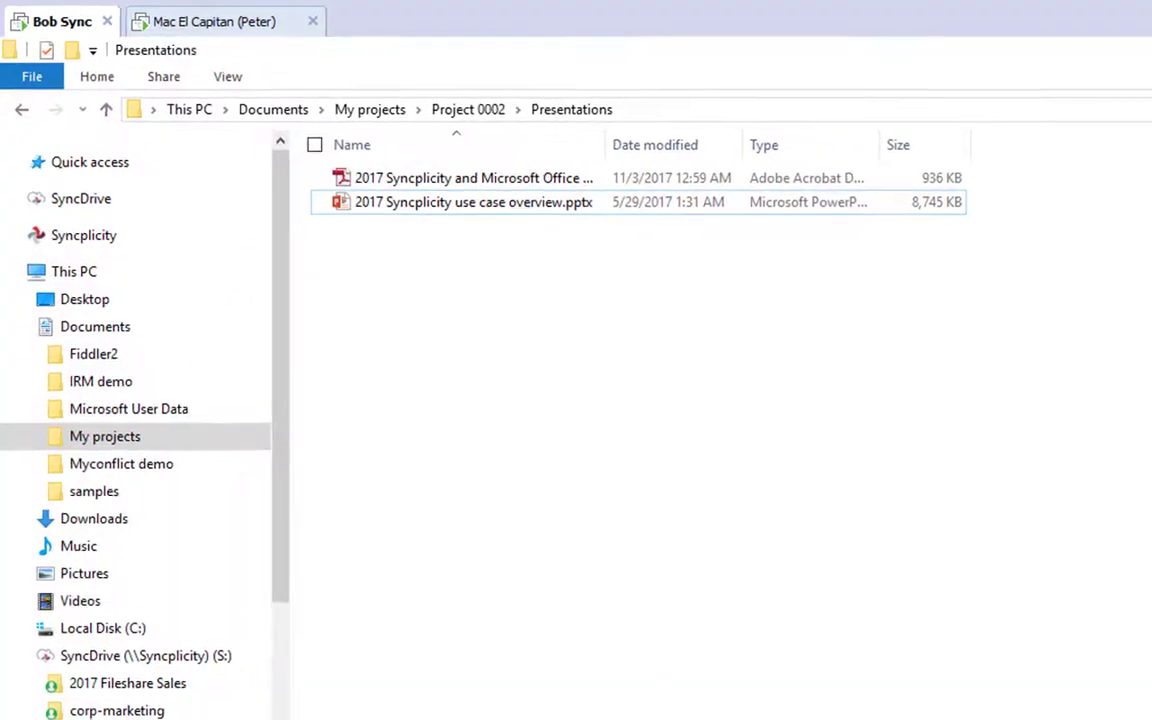
click(133, 330)
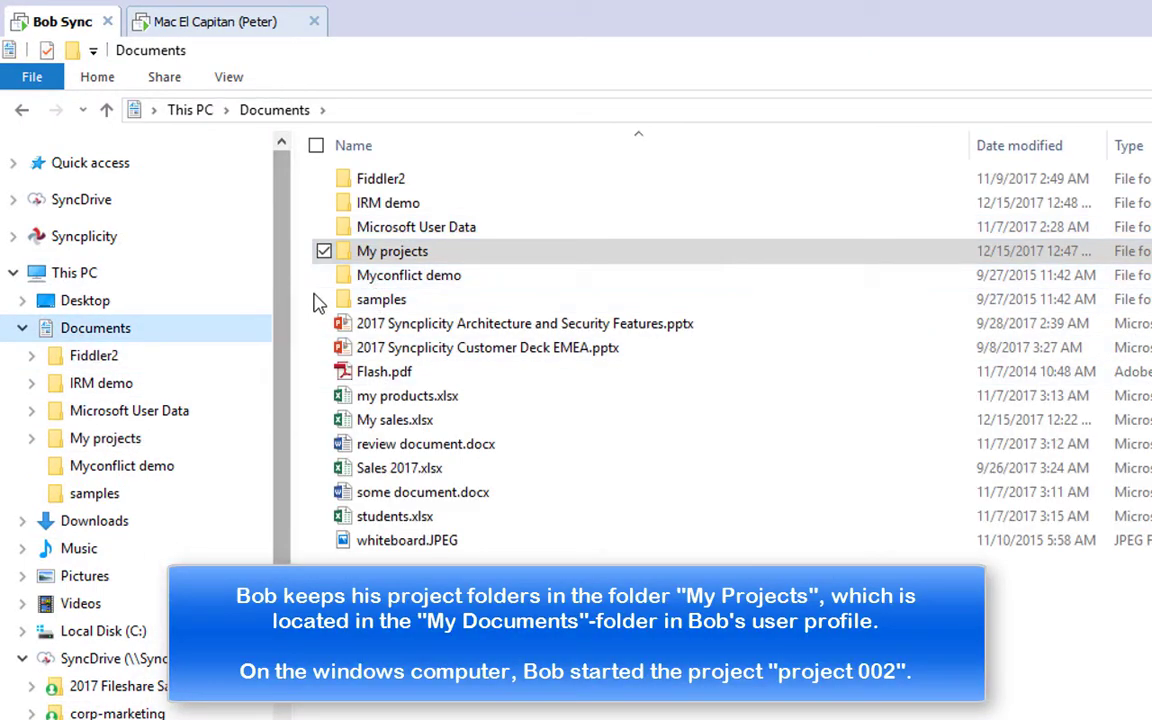
double_click(373, 252)
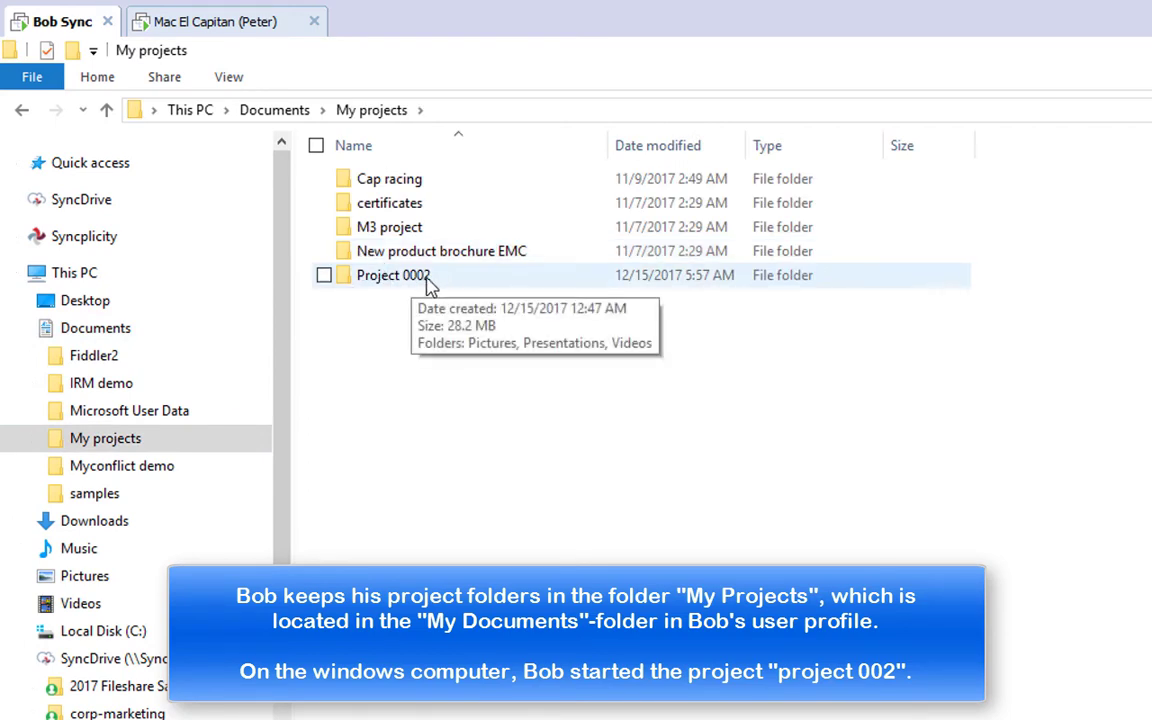
click(420, 281)
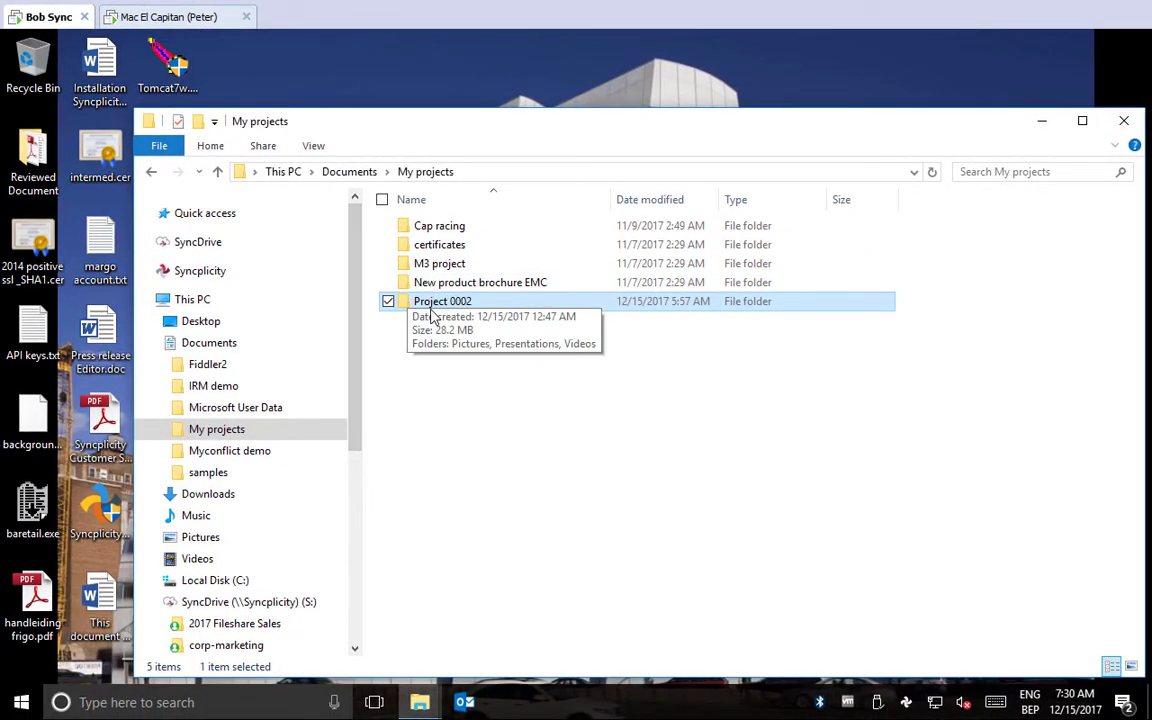
Switch to the Mac virtual machine and select Project 0001 under Documents > My projects in Finder
click(189, 20)
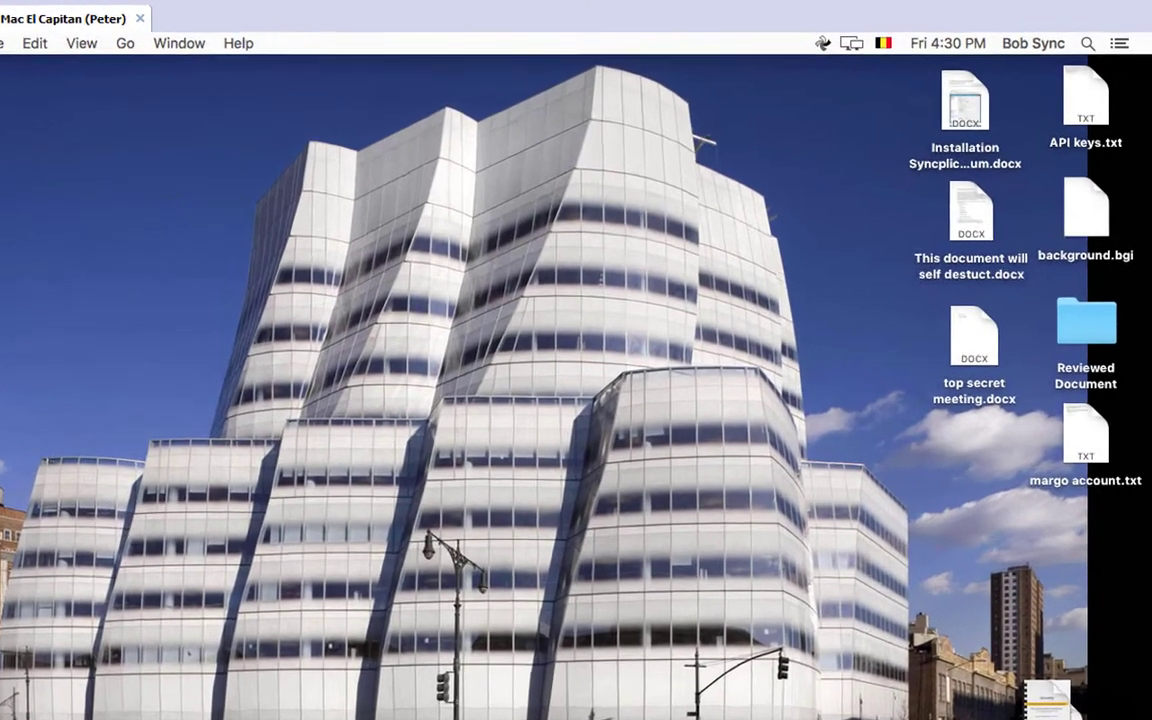
click(2, 717)
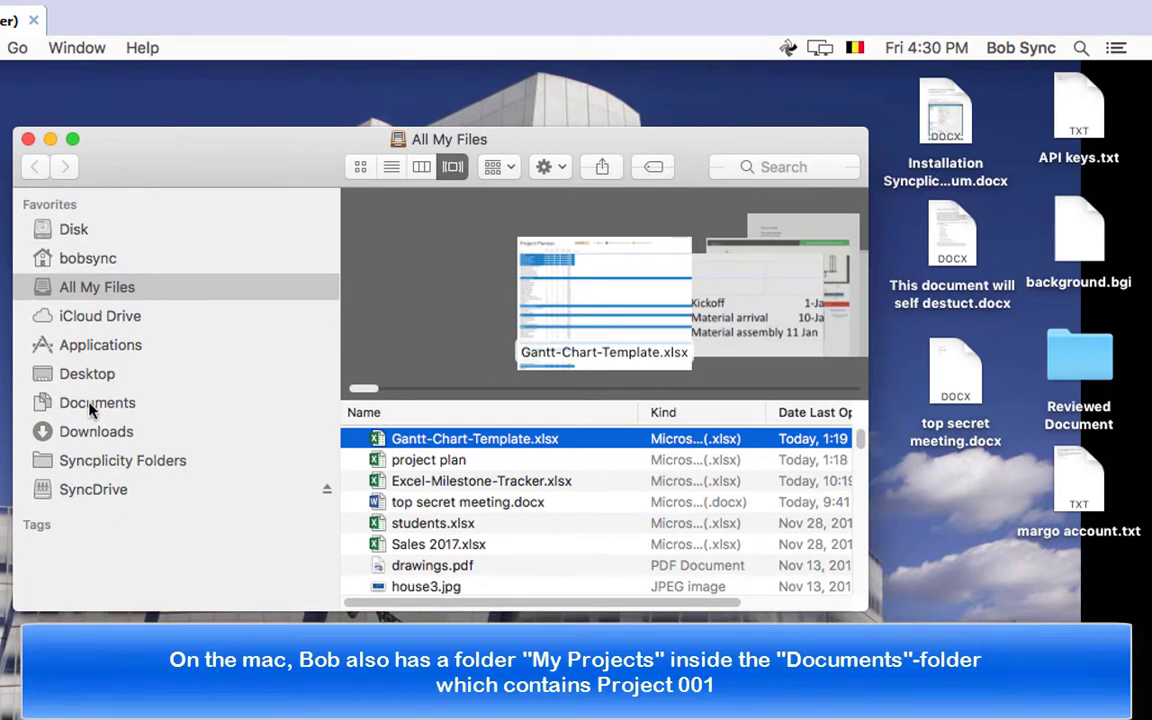
click(90, 404)
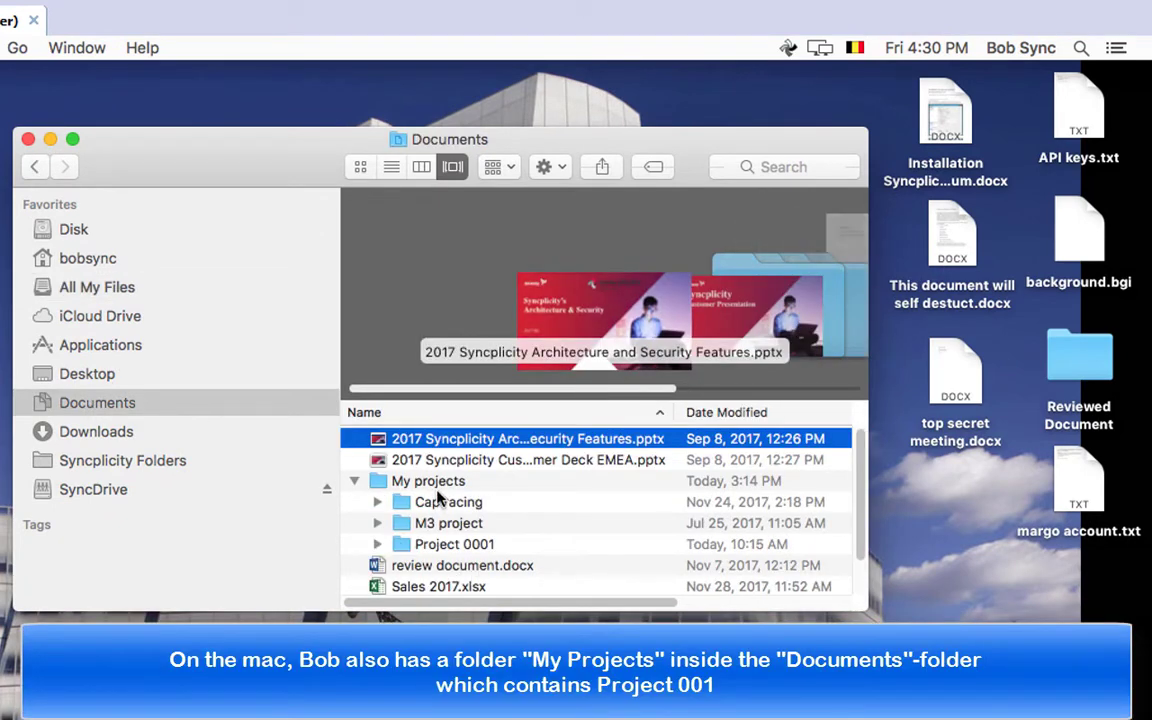
click(405, 481)
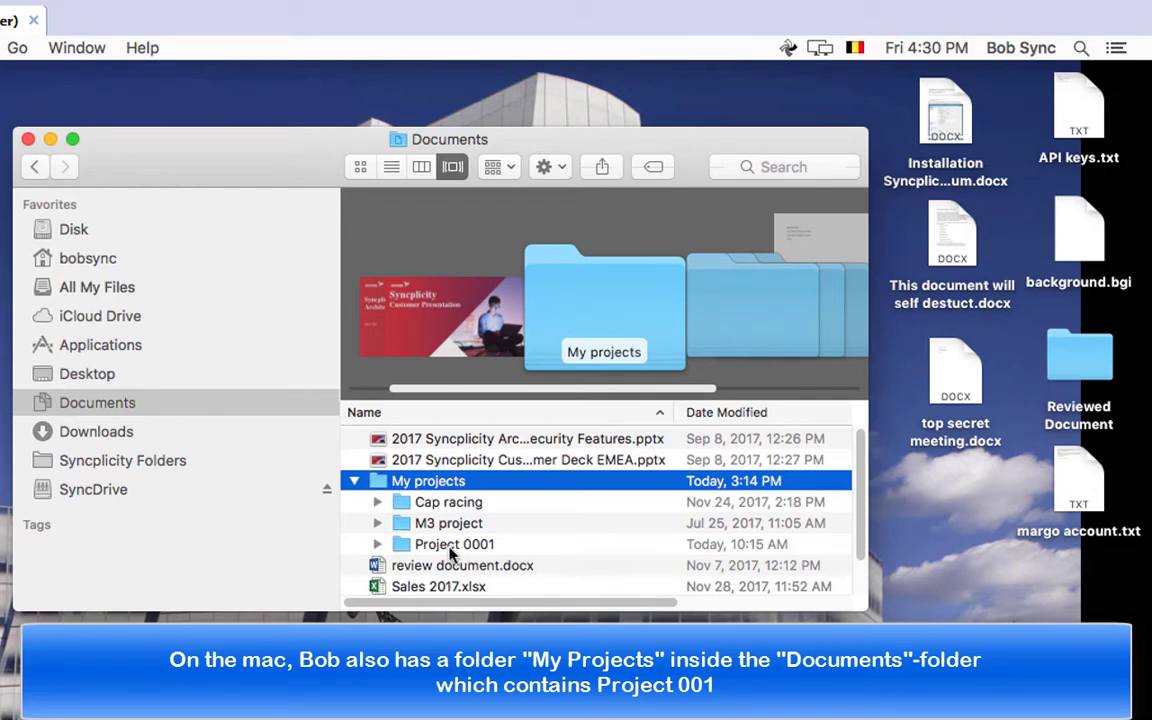
click(493, 548)
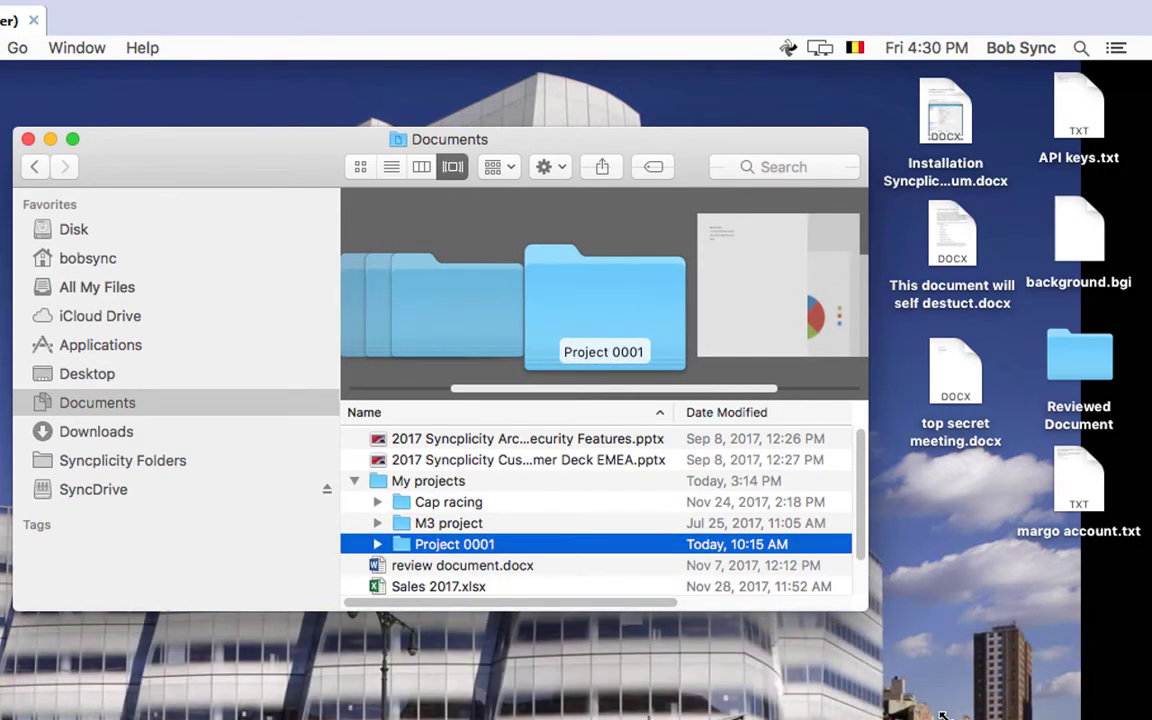
Enlarge the Finder window, switch it to column view and inspect the Project Documents folder inside Project 0001
drag(940, 714, 944, 710)
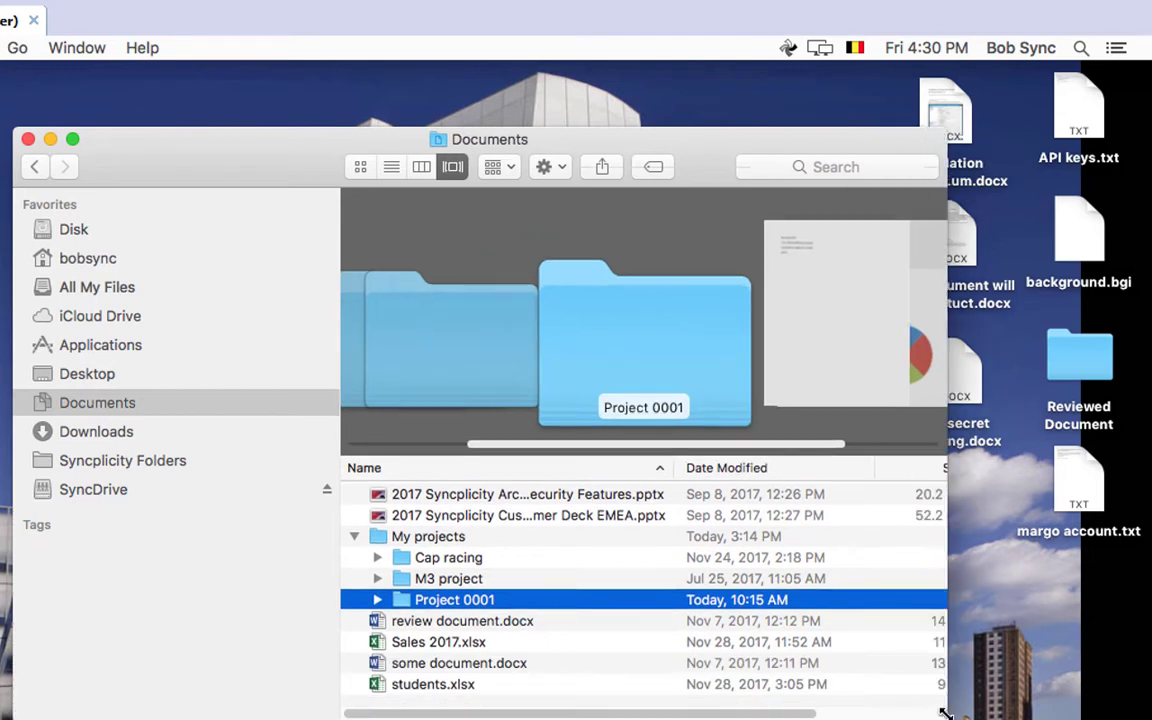
click(391, 166)
double_click(450, 260)
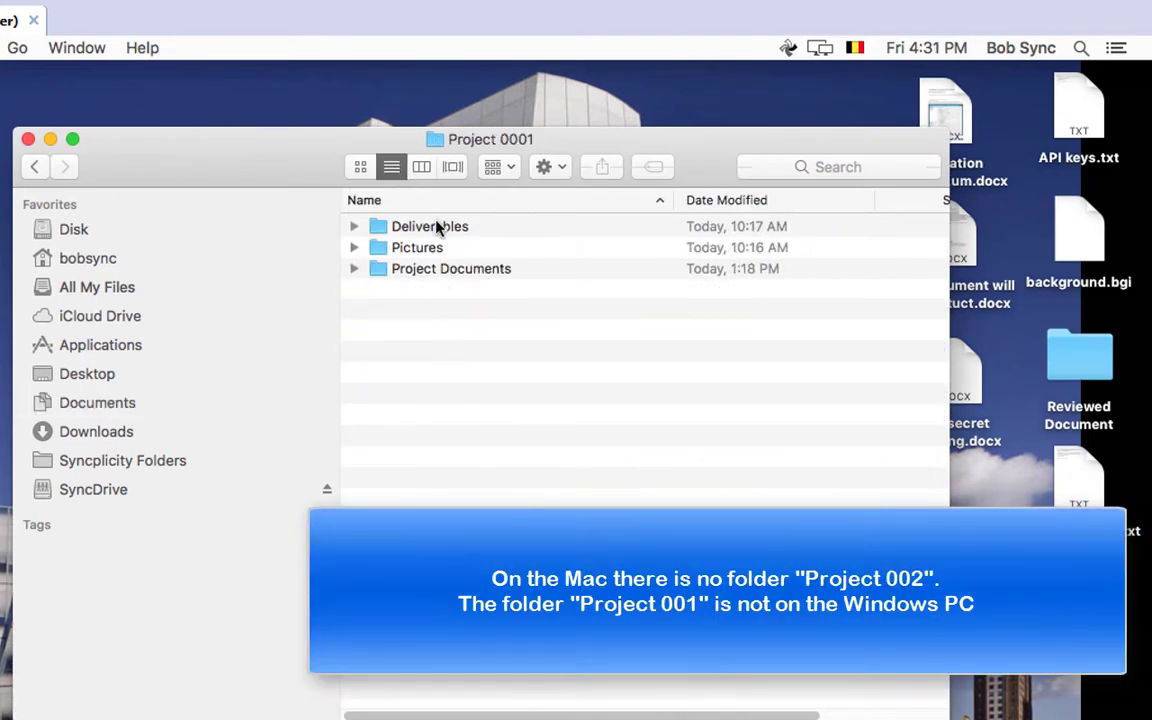
click(420, 167)
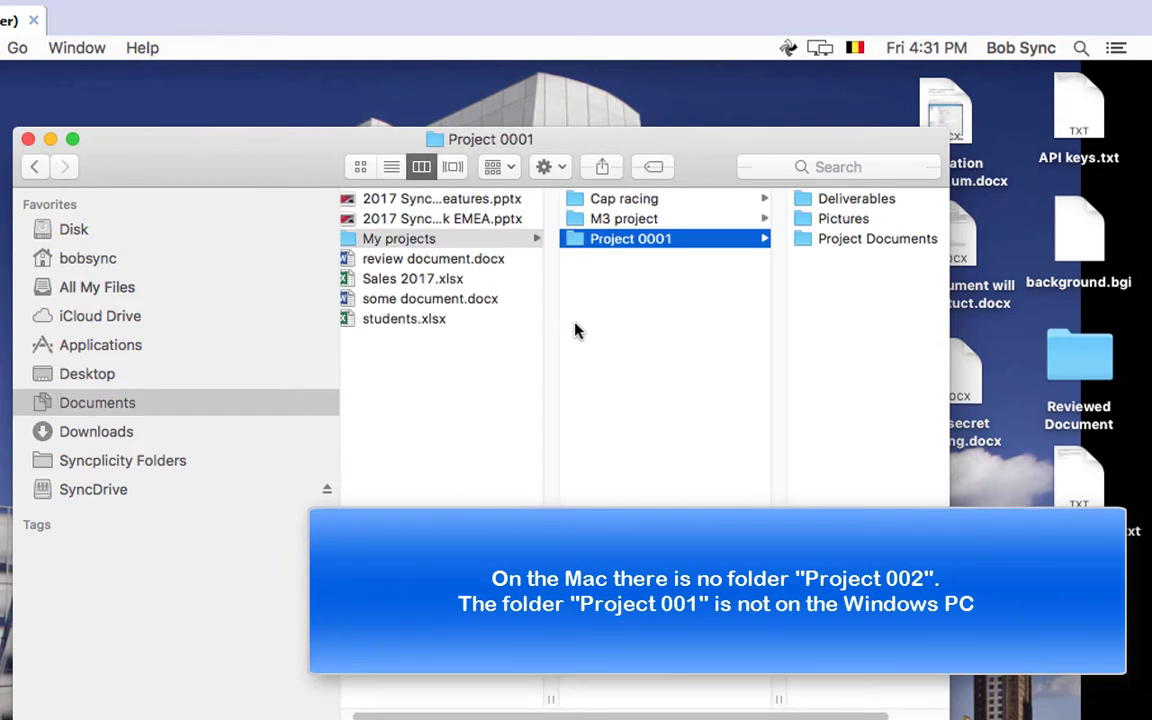
click(842, 244)
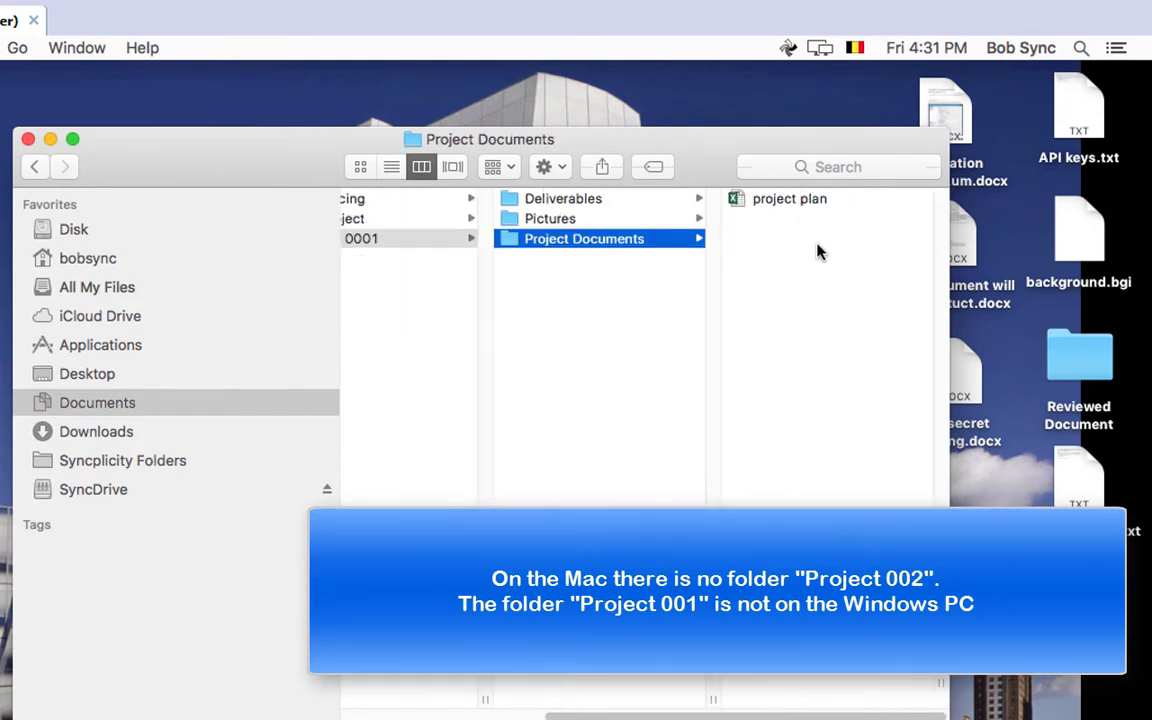
click(464, 717)
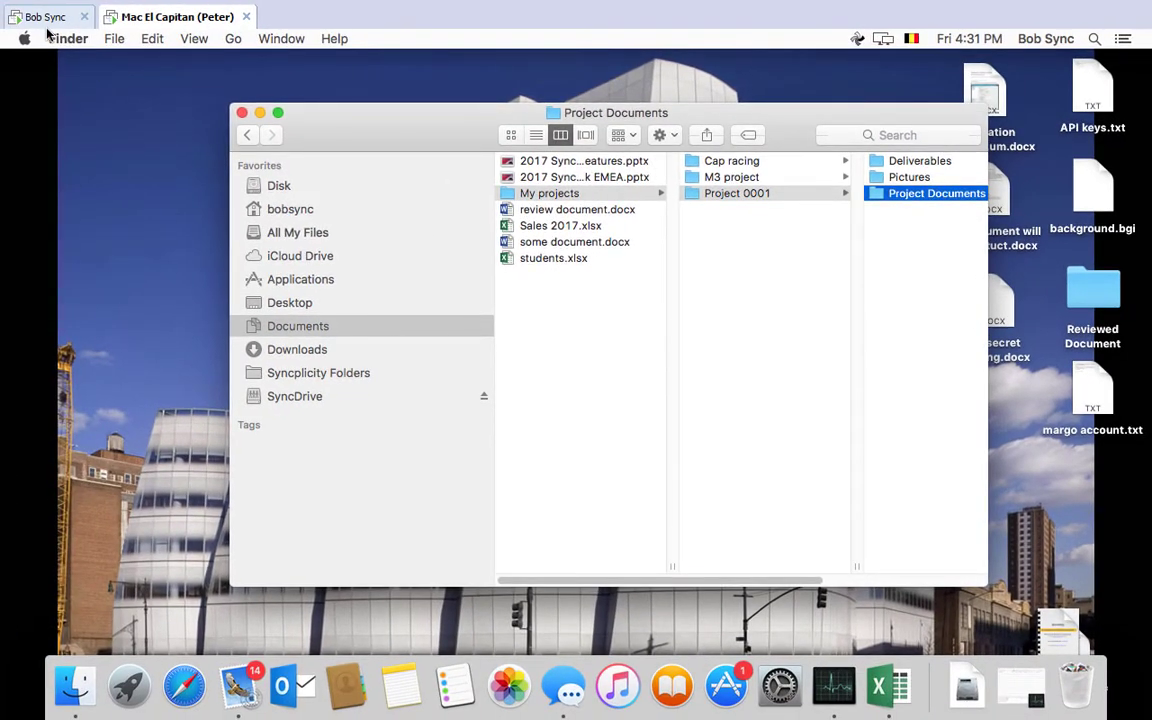
Switch to the Windows machine and review the Personal, Business and Enterprise editions on Syncplicity's free trial and pricing page
click(45, 18)
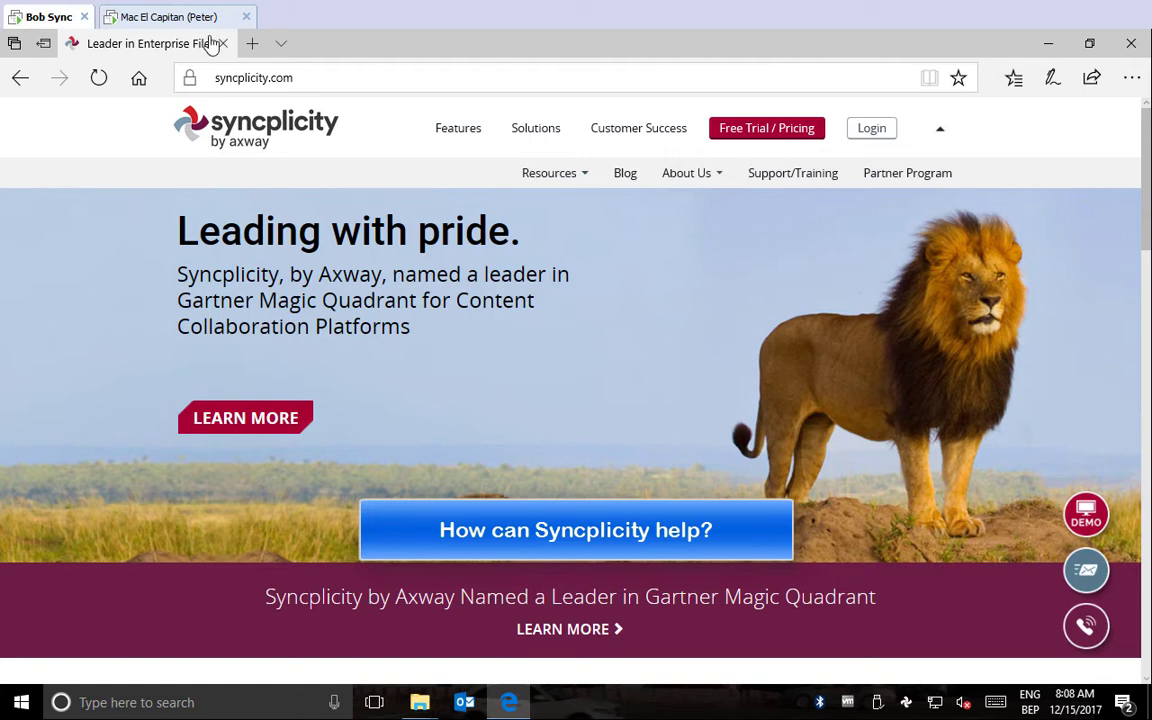
click(772, 136)
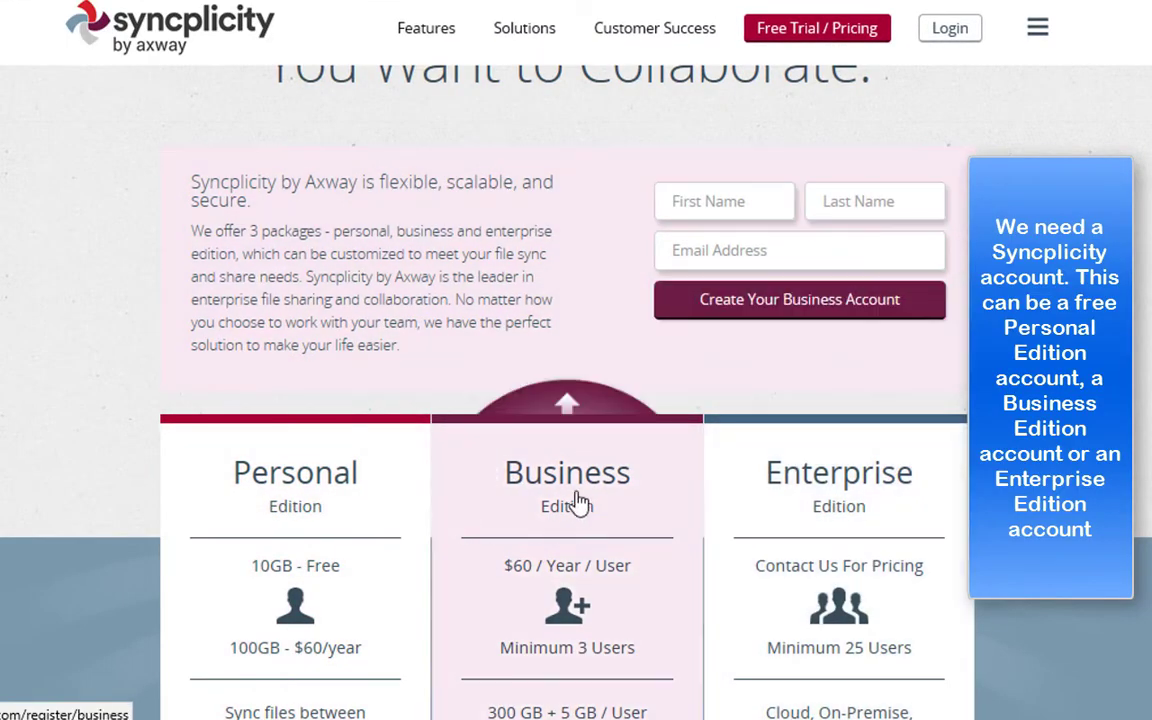
scroll(845, 493, down, 3)
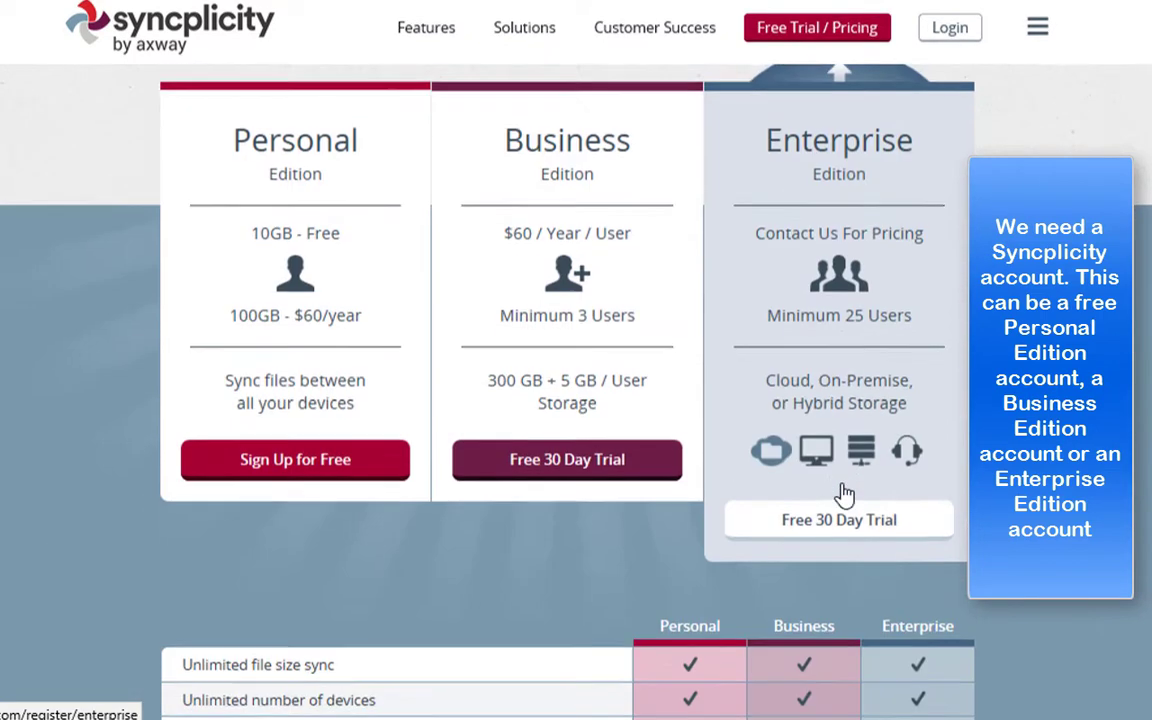
scroll(835, 195, up, 1)
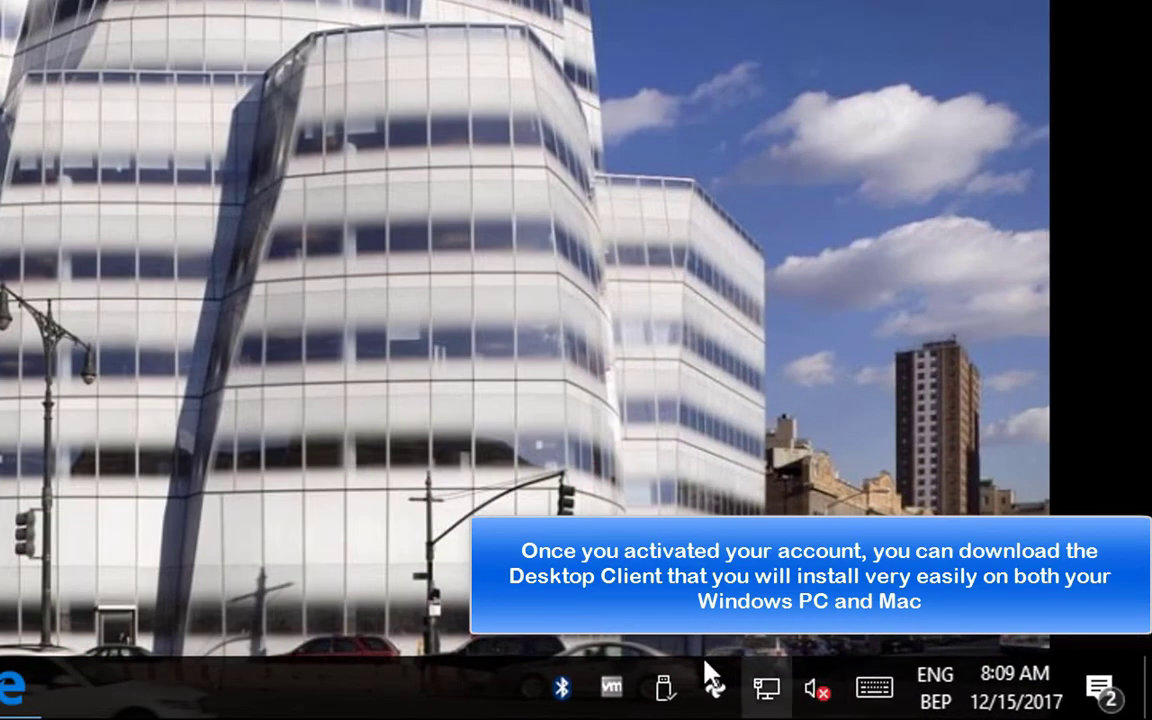
Check the Syncplicity client's sync status and available commands on the Windows machine, and dismiss the command list
mouse_move(716, 692)
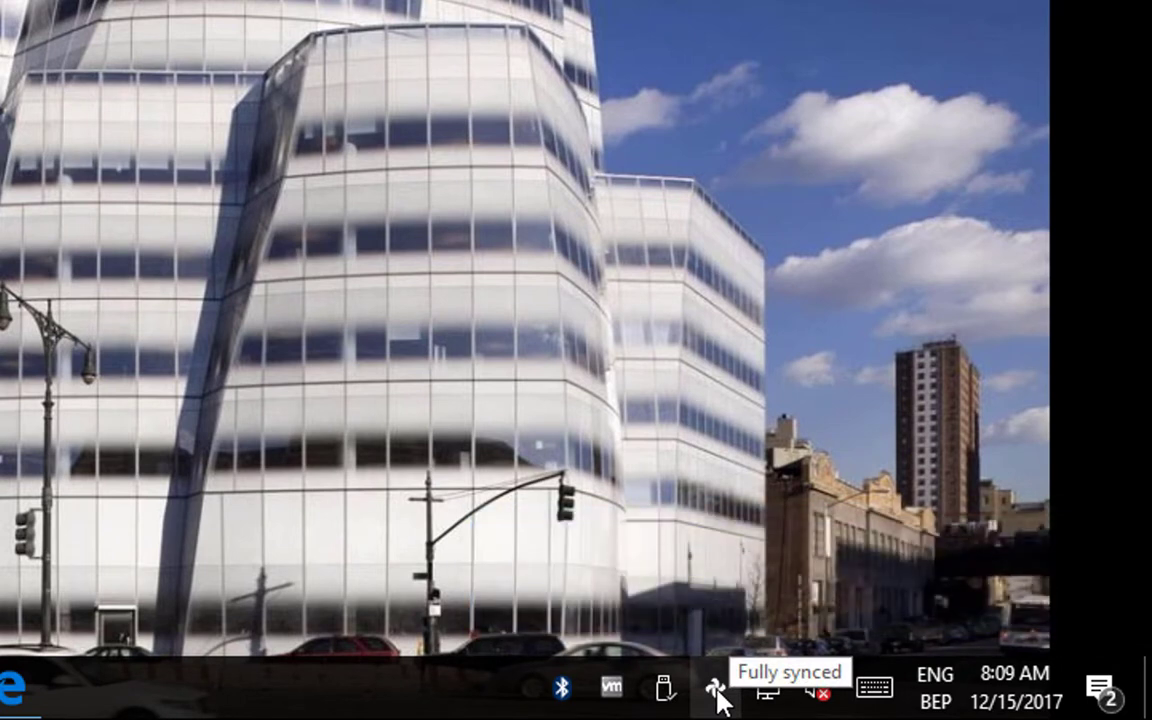
right_click(718, 695)
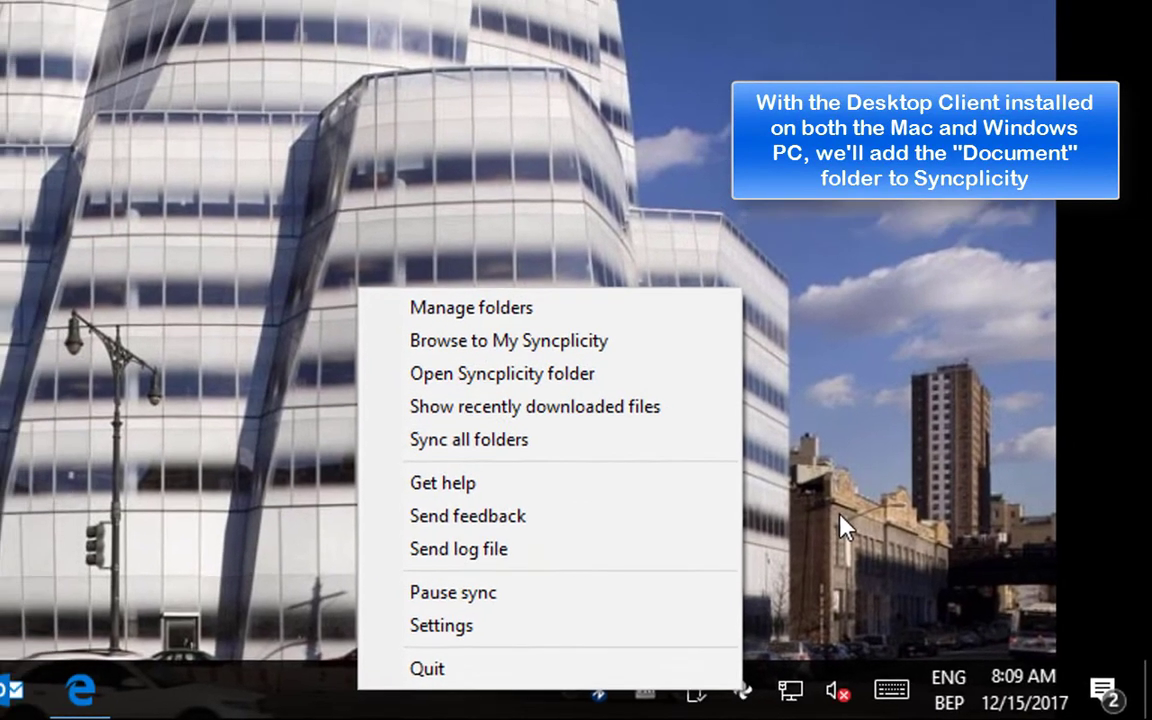
click(826, 512)
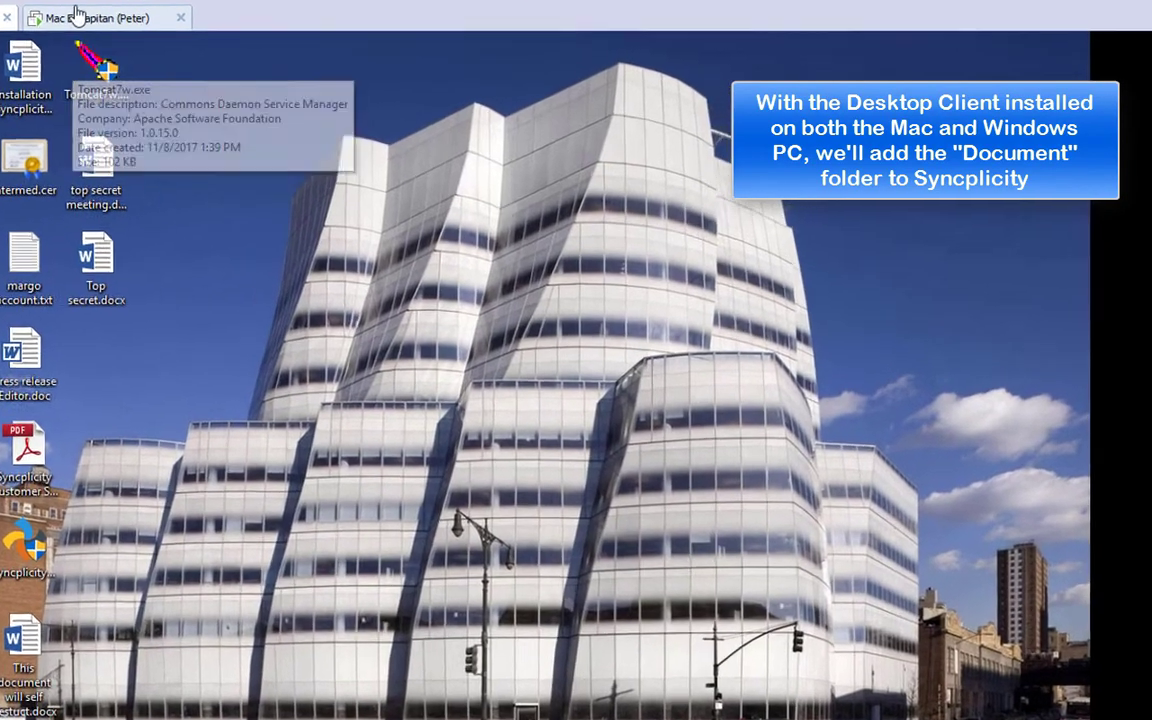
Switch to the Mac virtual machine, view the Syncplicity client's available commands and dismiss the list
click(140, 16)
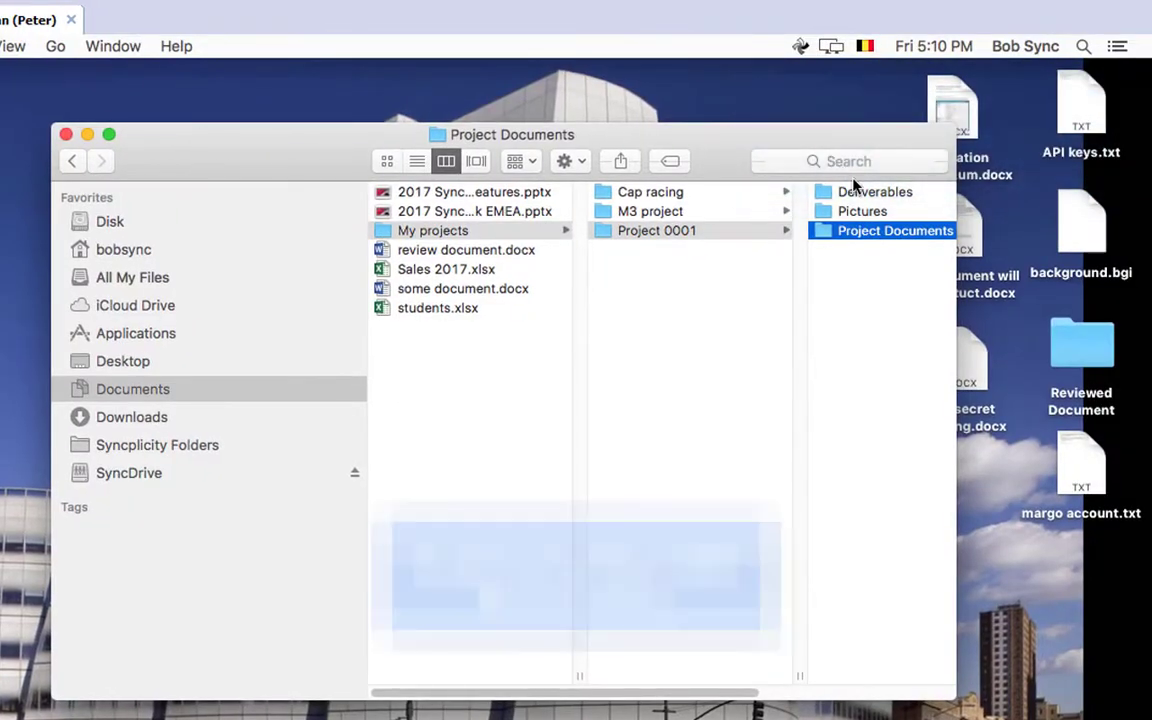
click(800, 46)
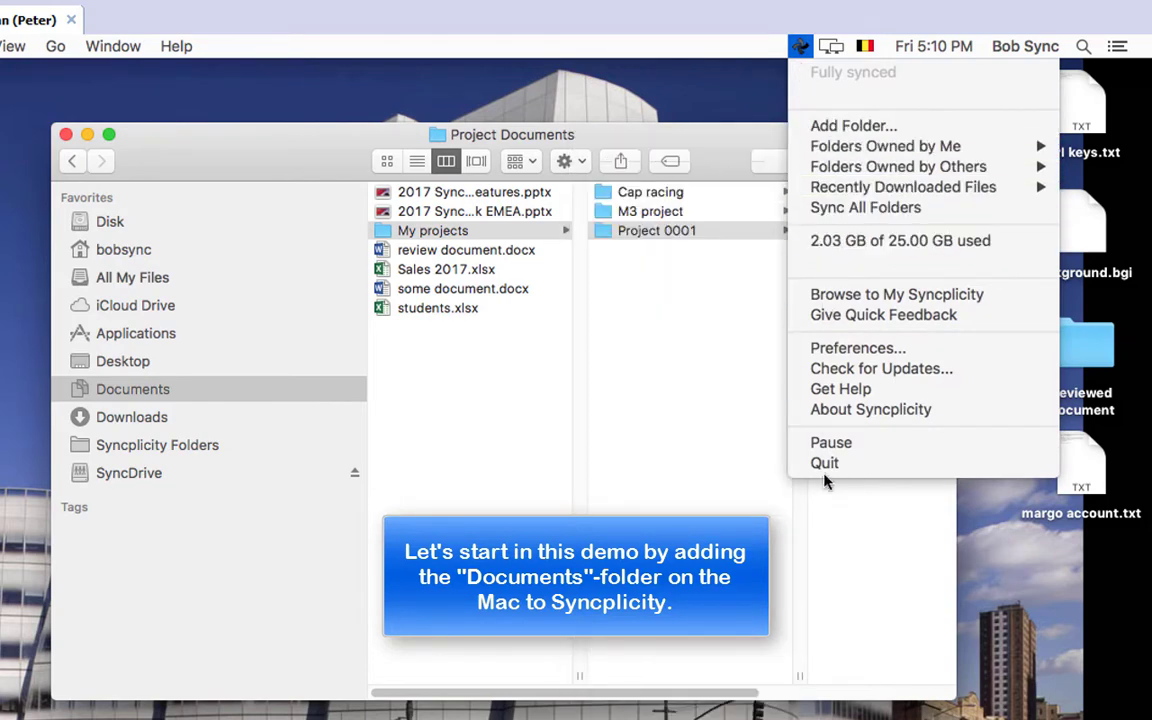
click(505, 97)
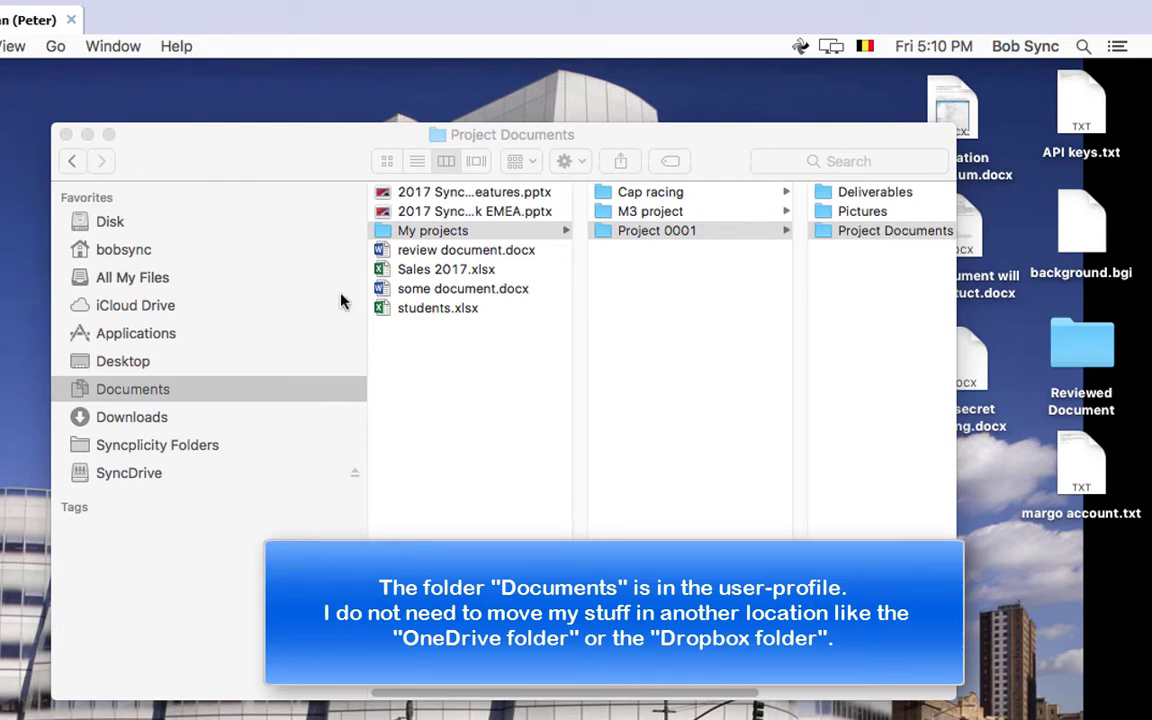
Locate Documents in the Mac's user home folder, start adding it to Syncplicity with Add Folder, and cancel the folder selection
click(104, 255)
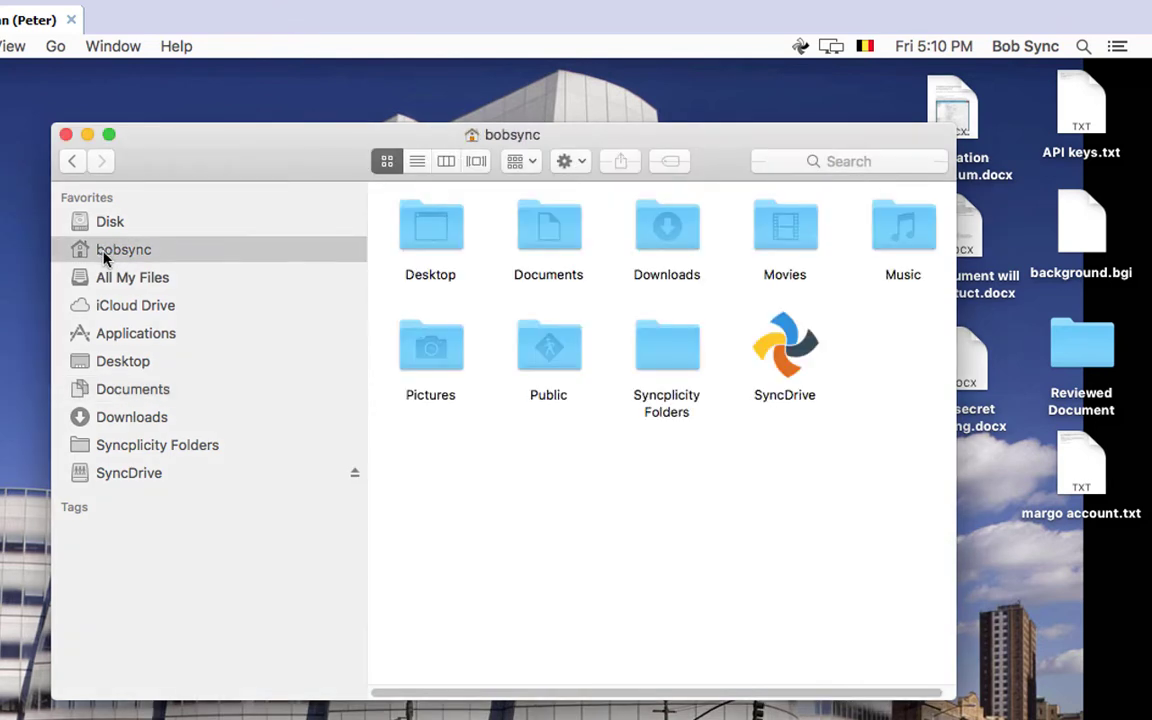
click(541, 243)
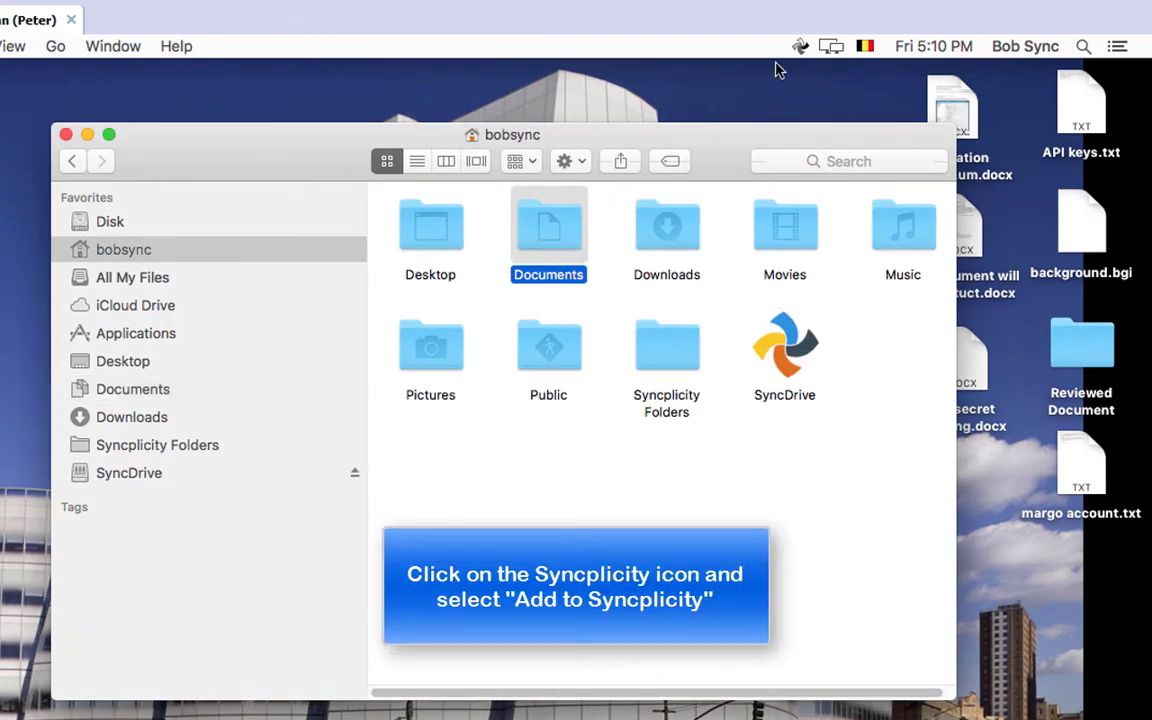
click(799, 47)
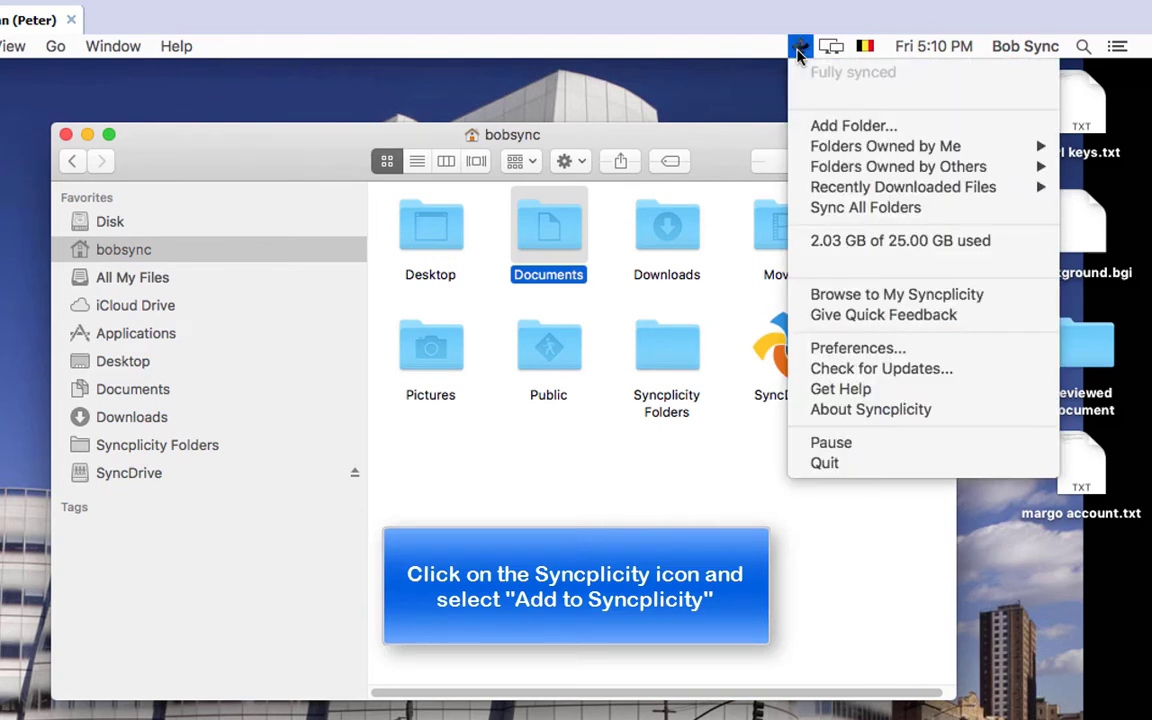
click(830, 124)
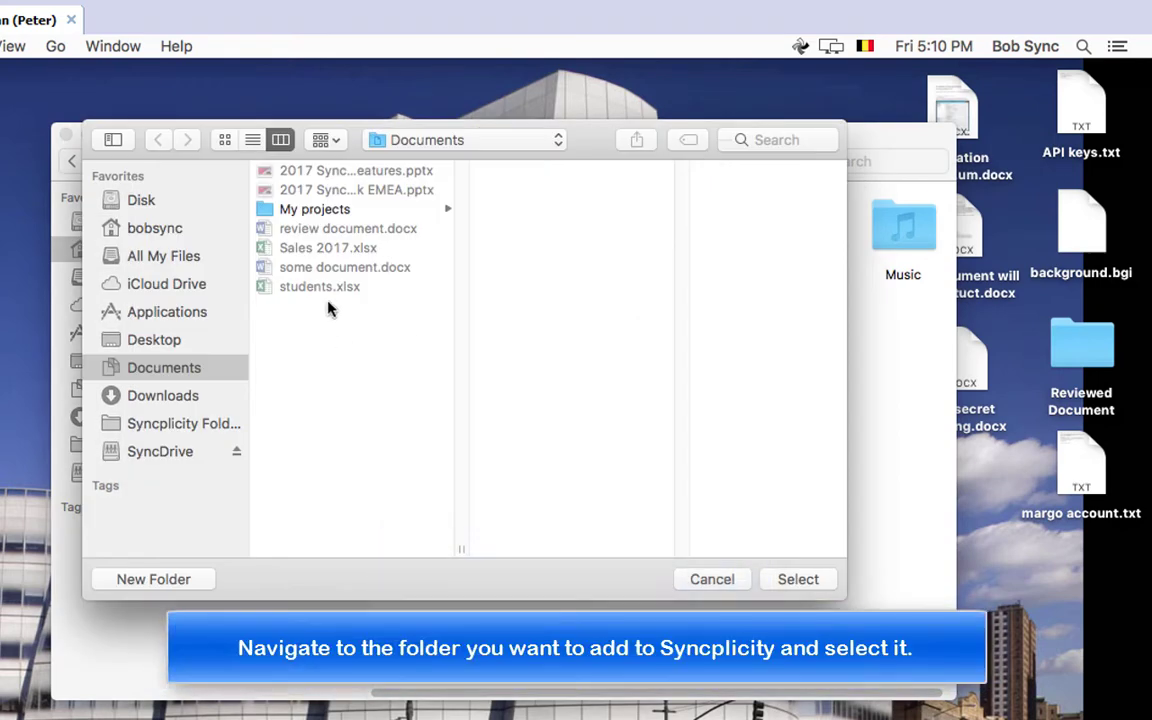
click(145, 229)
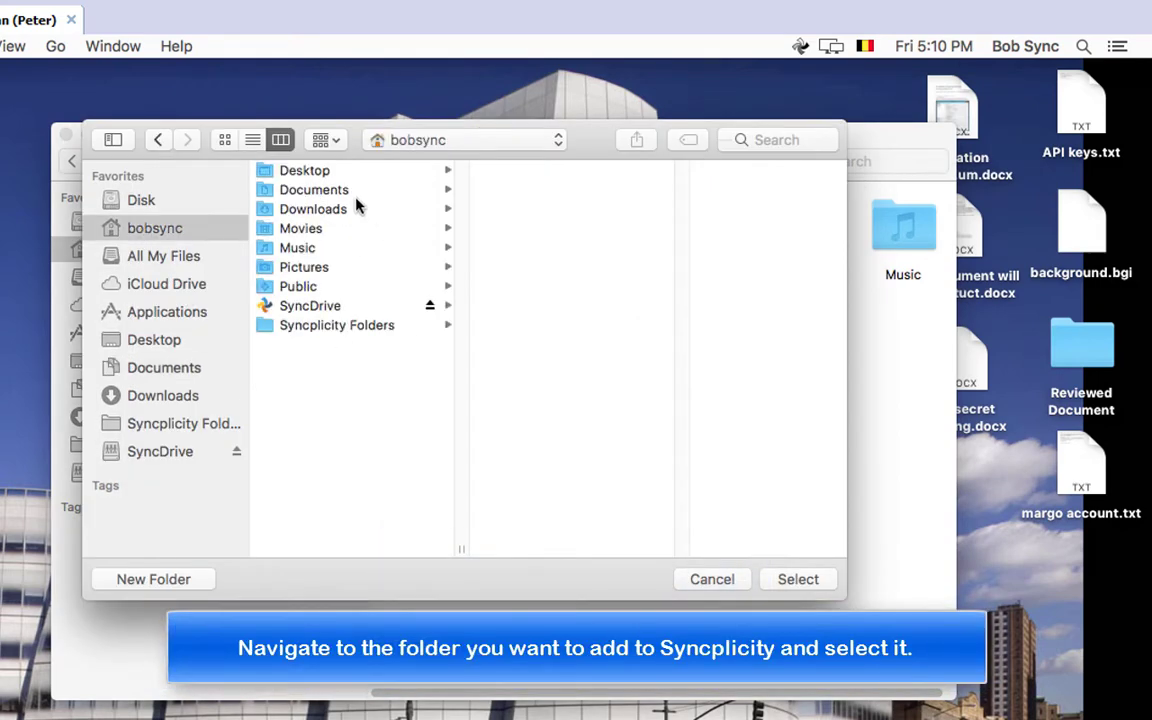
click(324, 192)
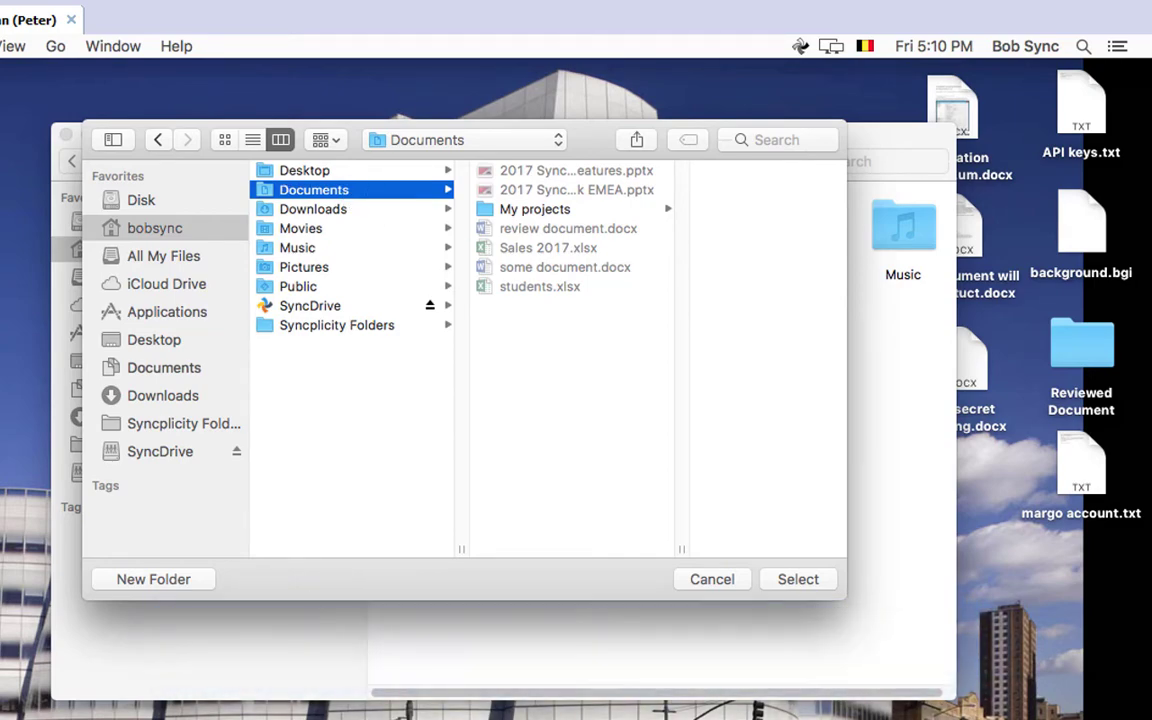
click(713, 580)
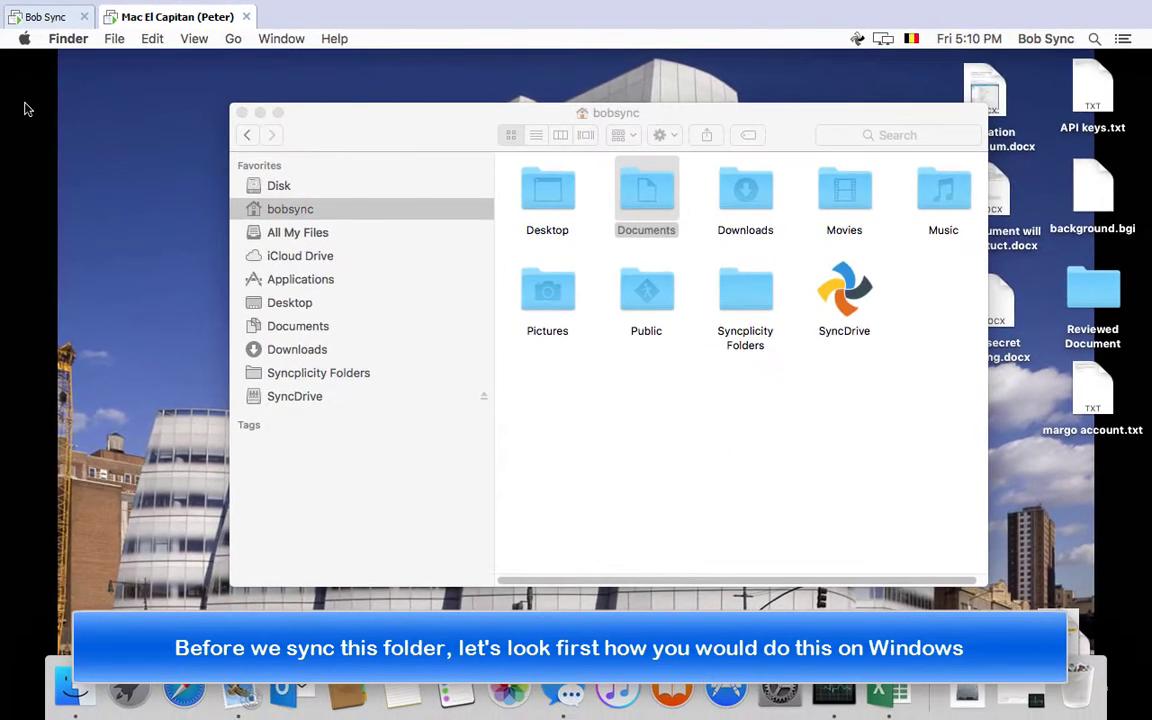
Switch to the Windows machine, locate Documents under This PC and view the Syncplicity command available for that folder
click(45, 17)
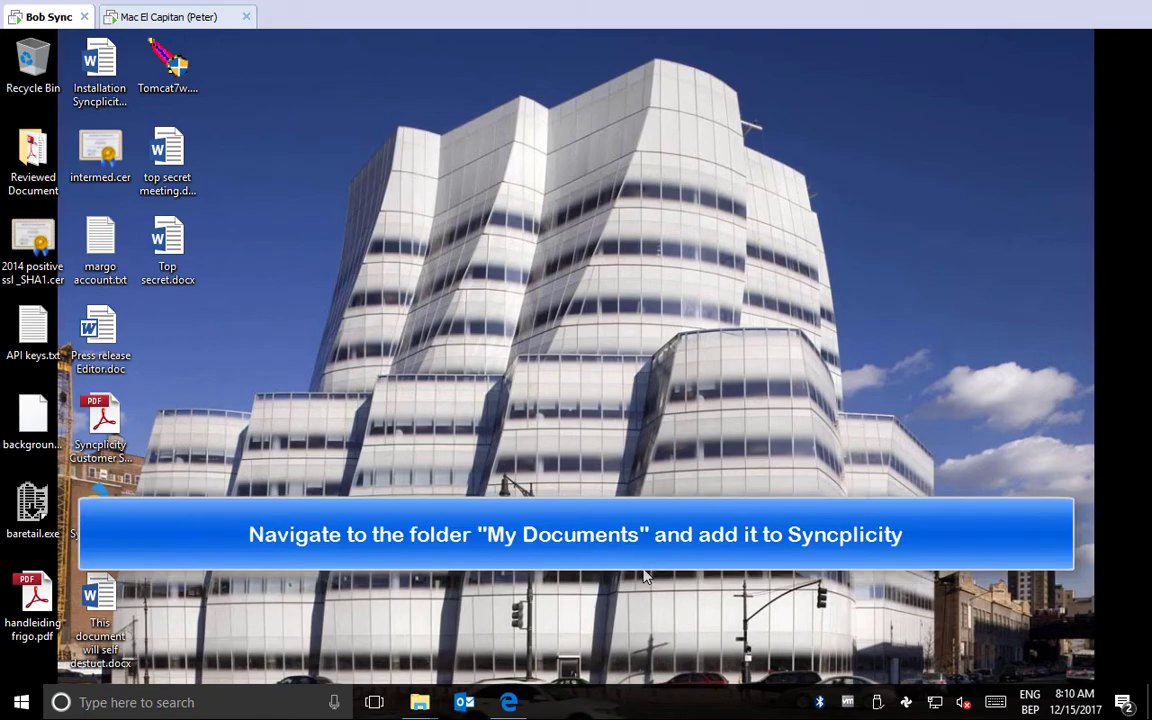
mouse_move(419, 702)
click(399, 628)
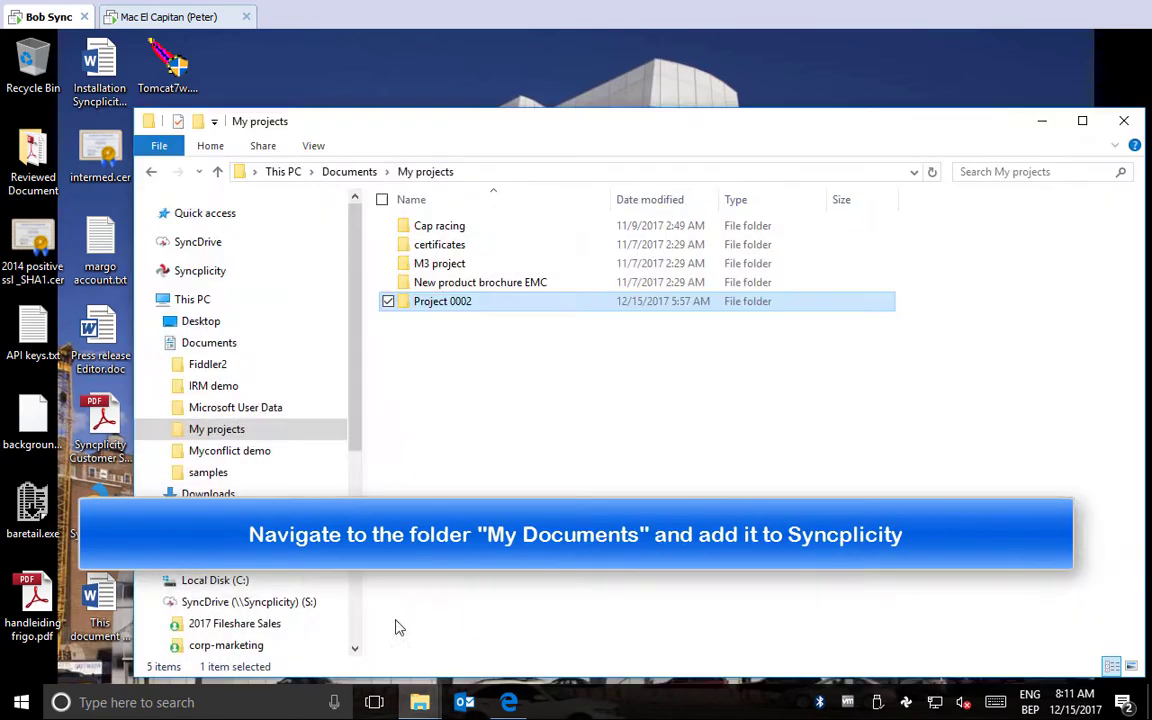
click(172, 298)
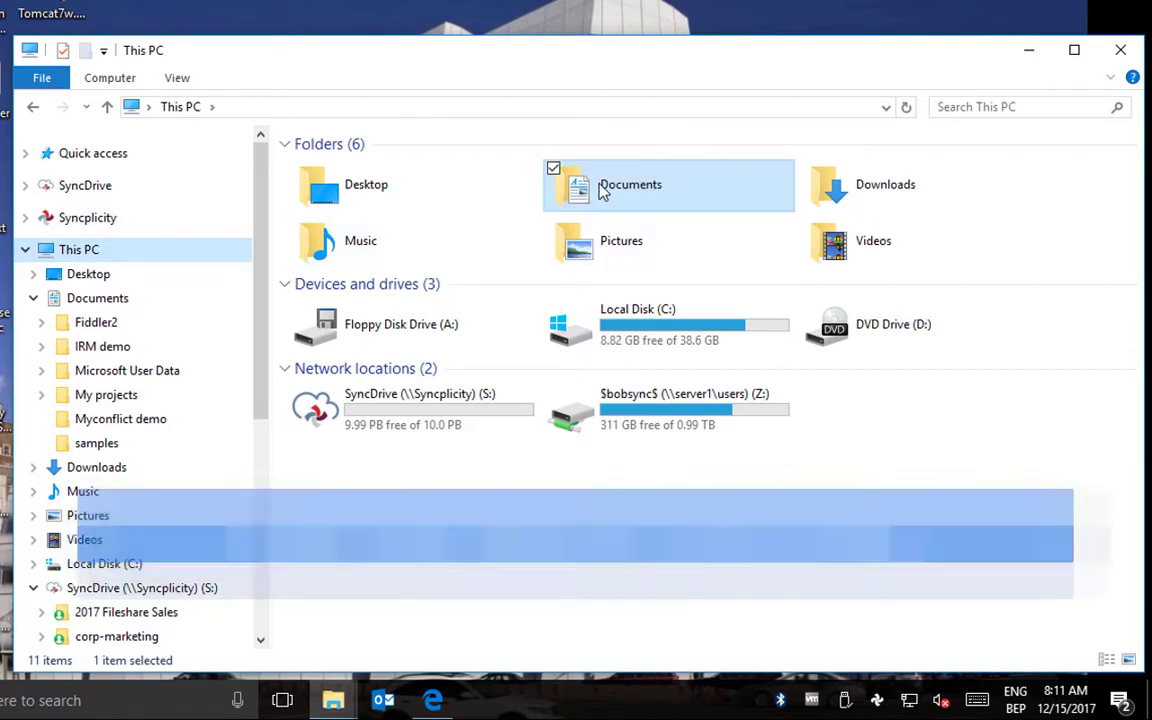
right_click(608, 198)
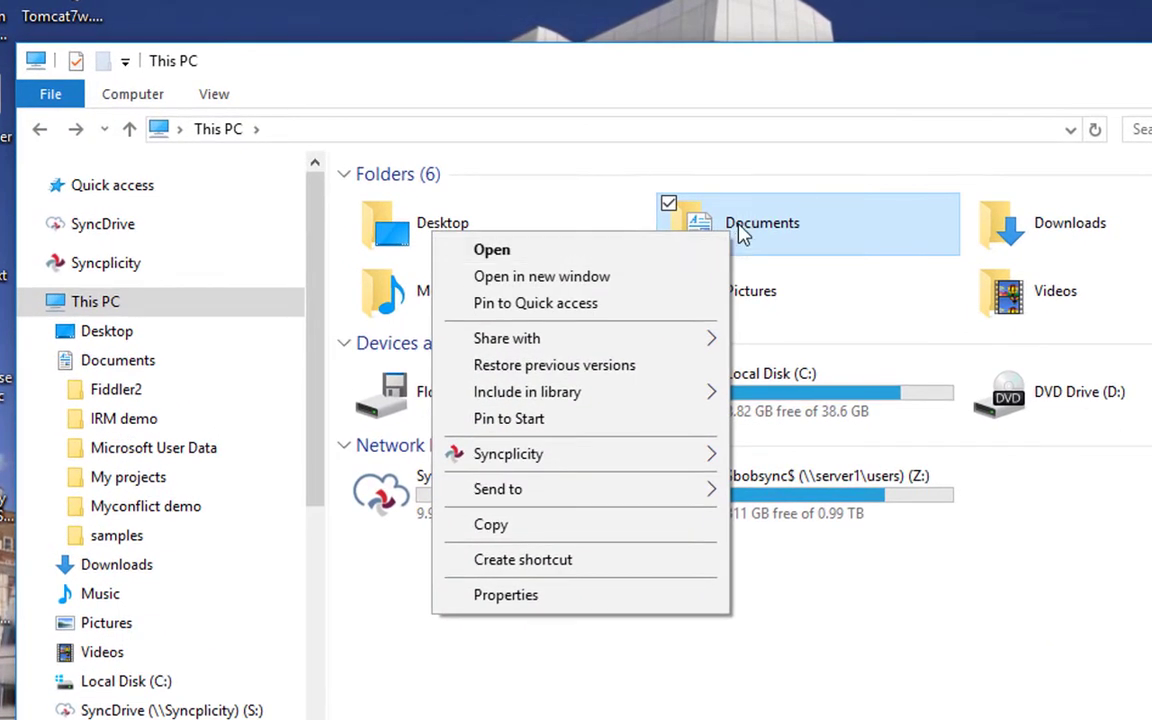
mouse_move(592, 462)
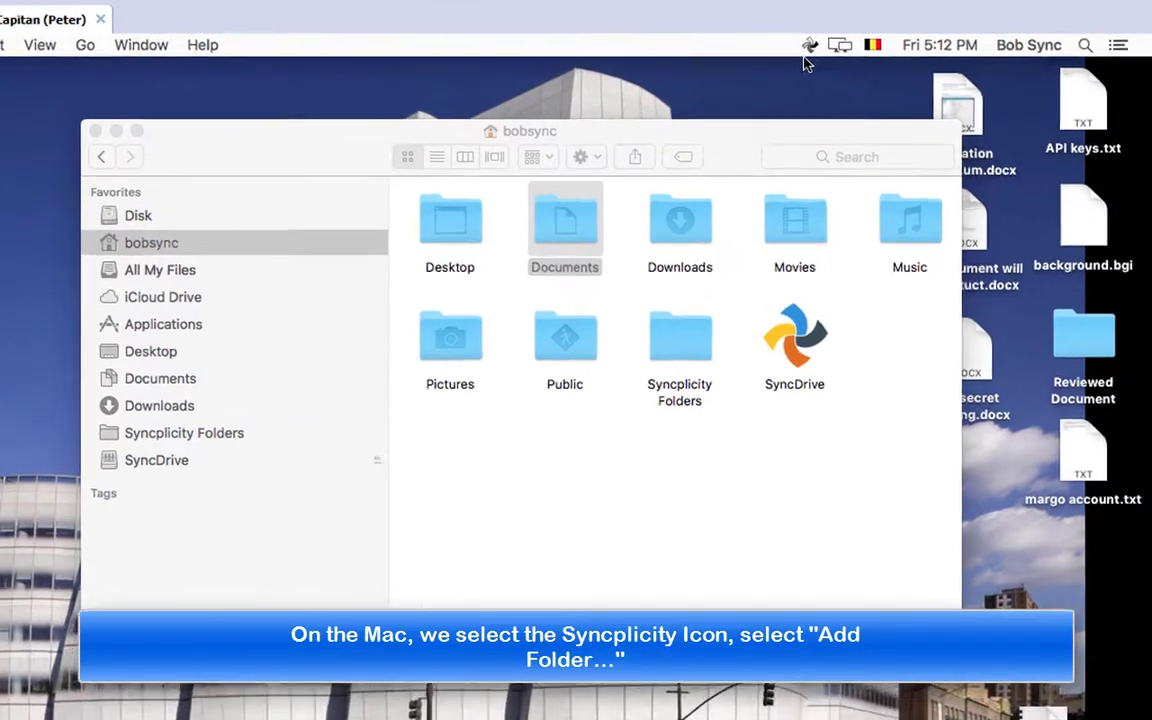
On the Mac, add the Documents folder from the user's home folder to Syncplicity with Add Folder
click(825, 37)
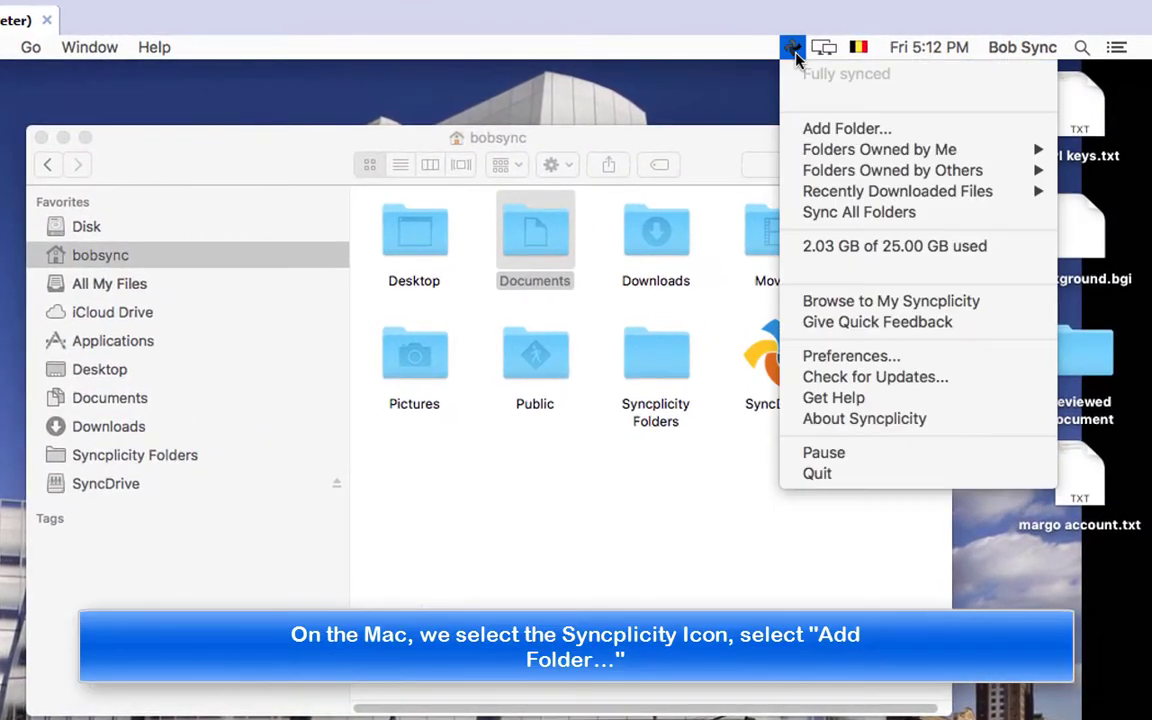
click(822, 130)
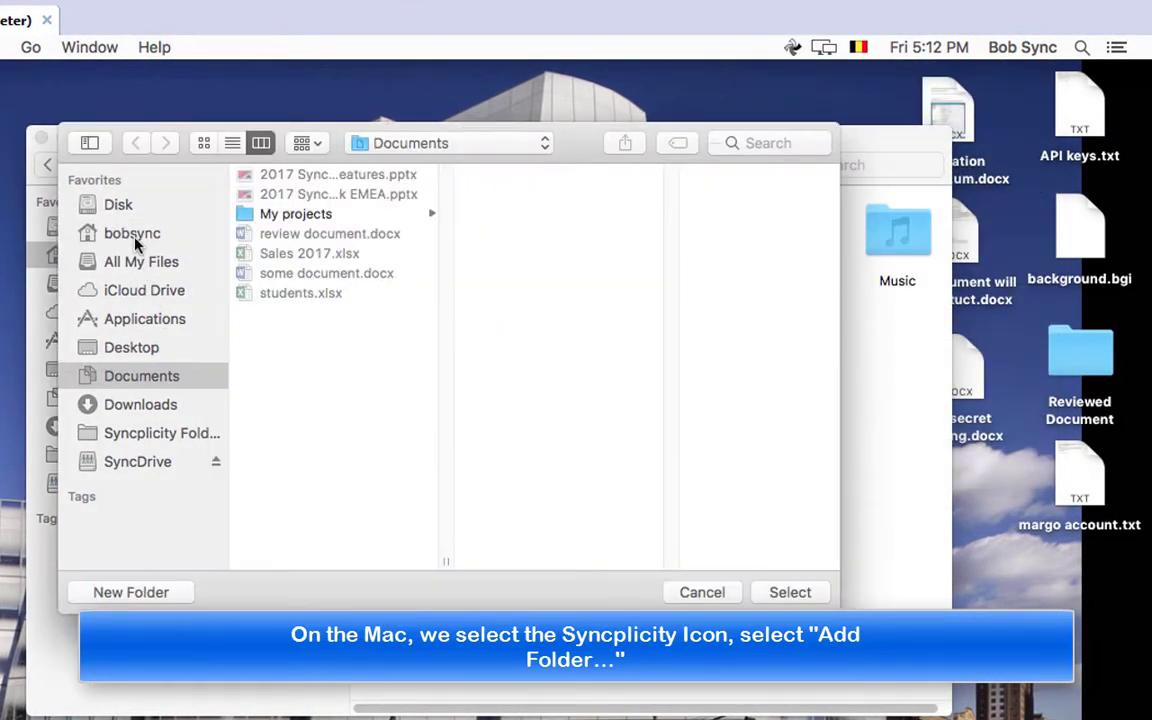
click(133, 234)
click(272, 197)
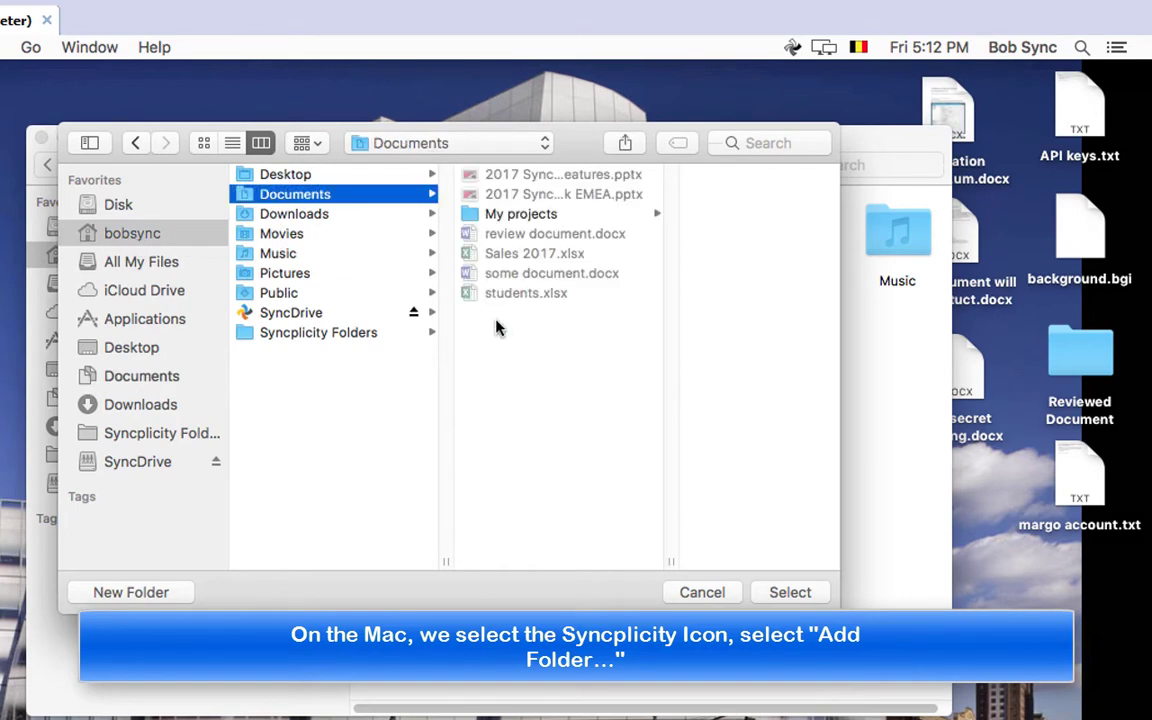
click(800, 594)
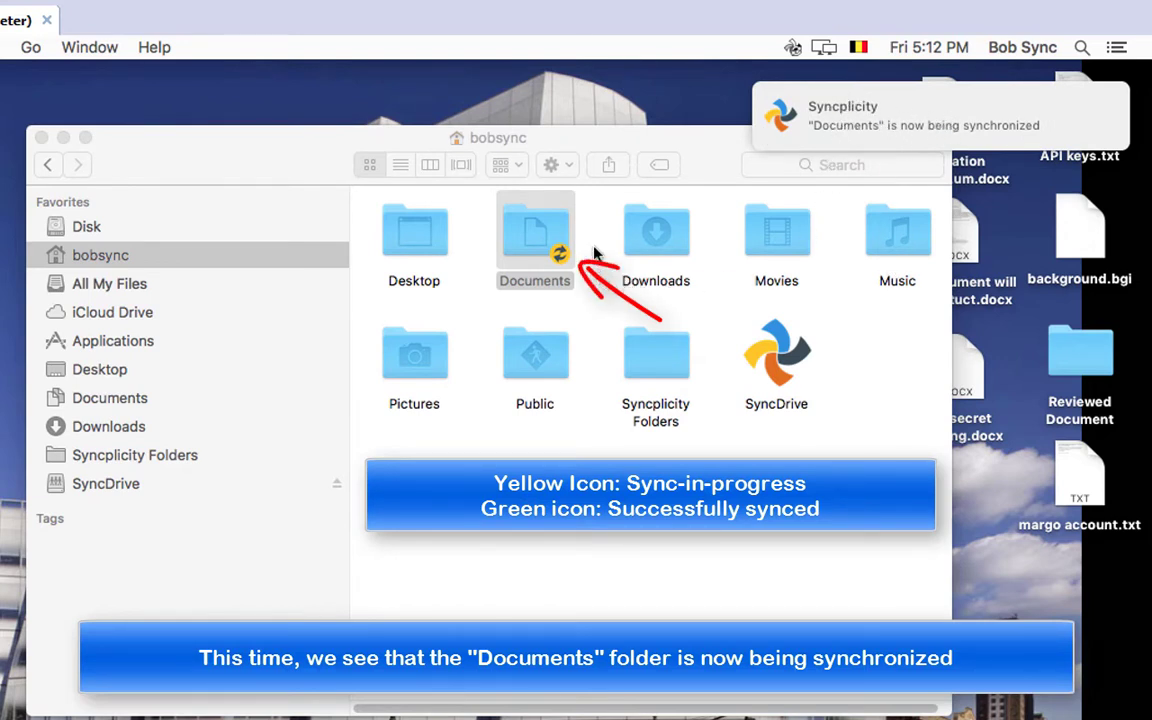
Check the sync status of the Mac's Documents contents and of the subfolders in Project 0001
click(518, 243)
double_click(518, 243)
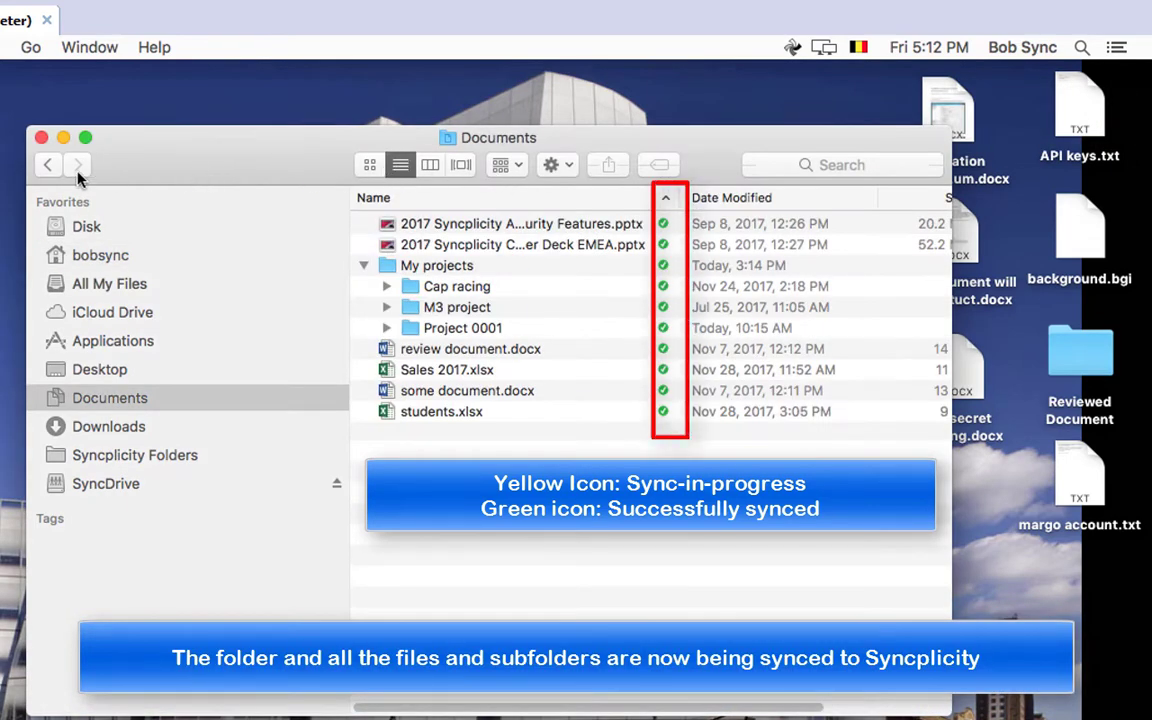
double_click(457, 328)
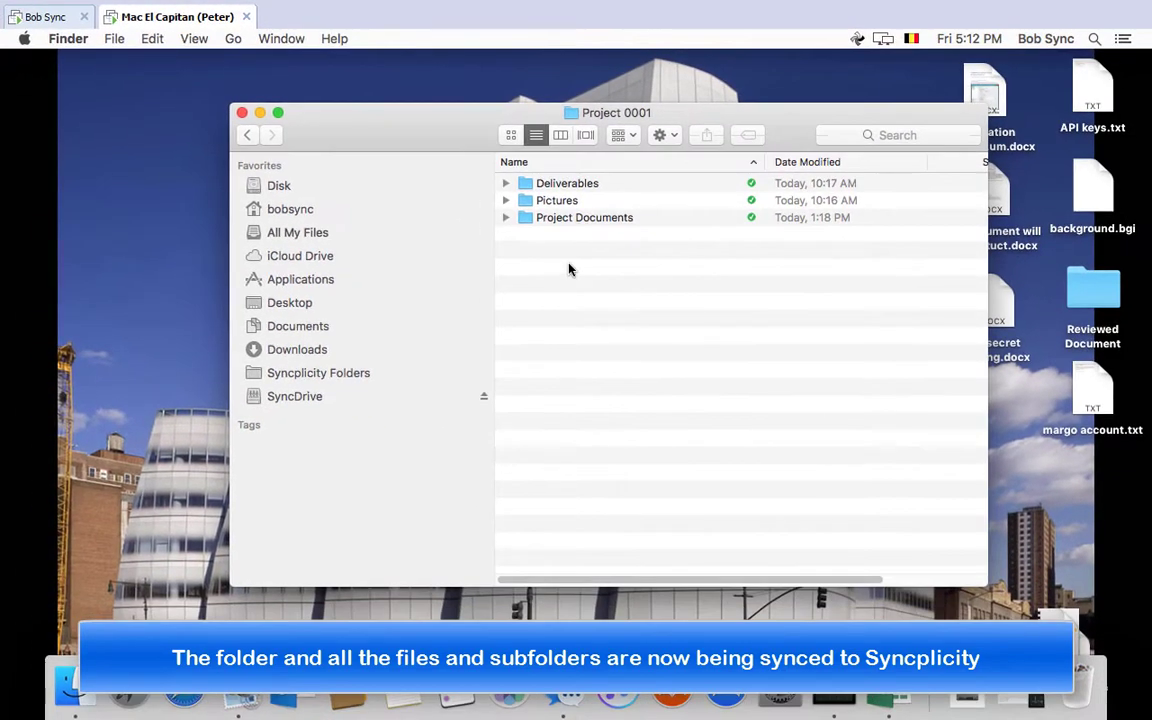
On the Windows machine, sync the Documents folder immediately and agree to merge it with the existing local folder
click(42, 17)
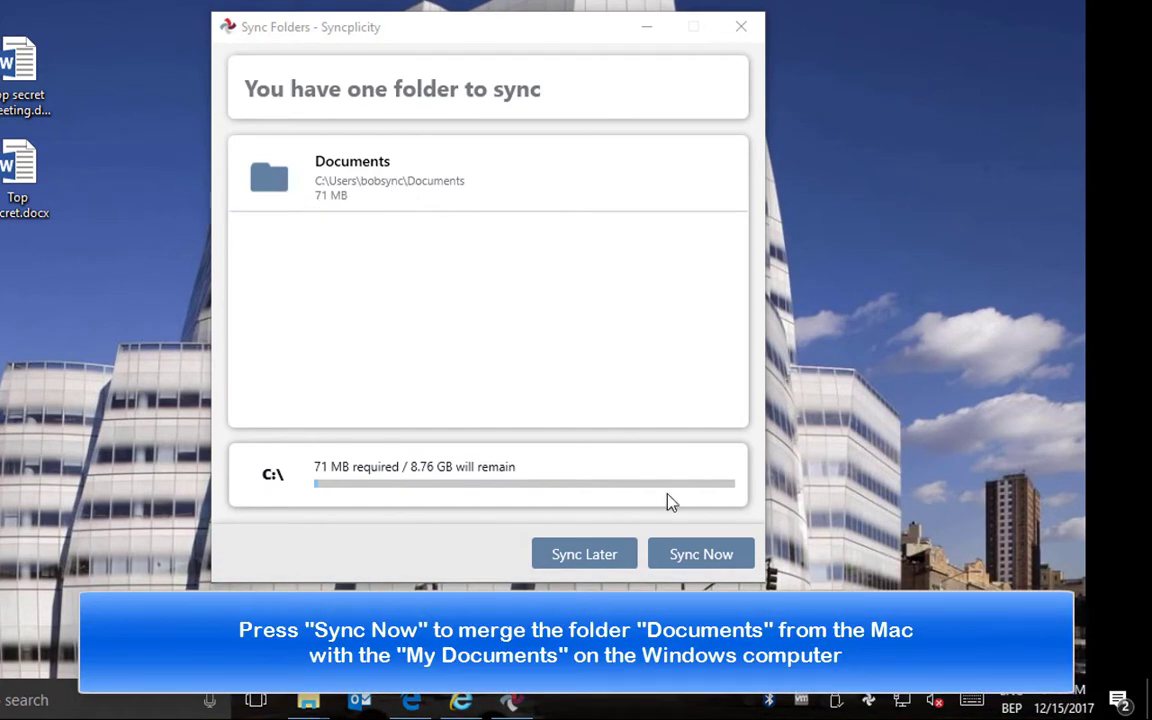
click(708, 558)
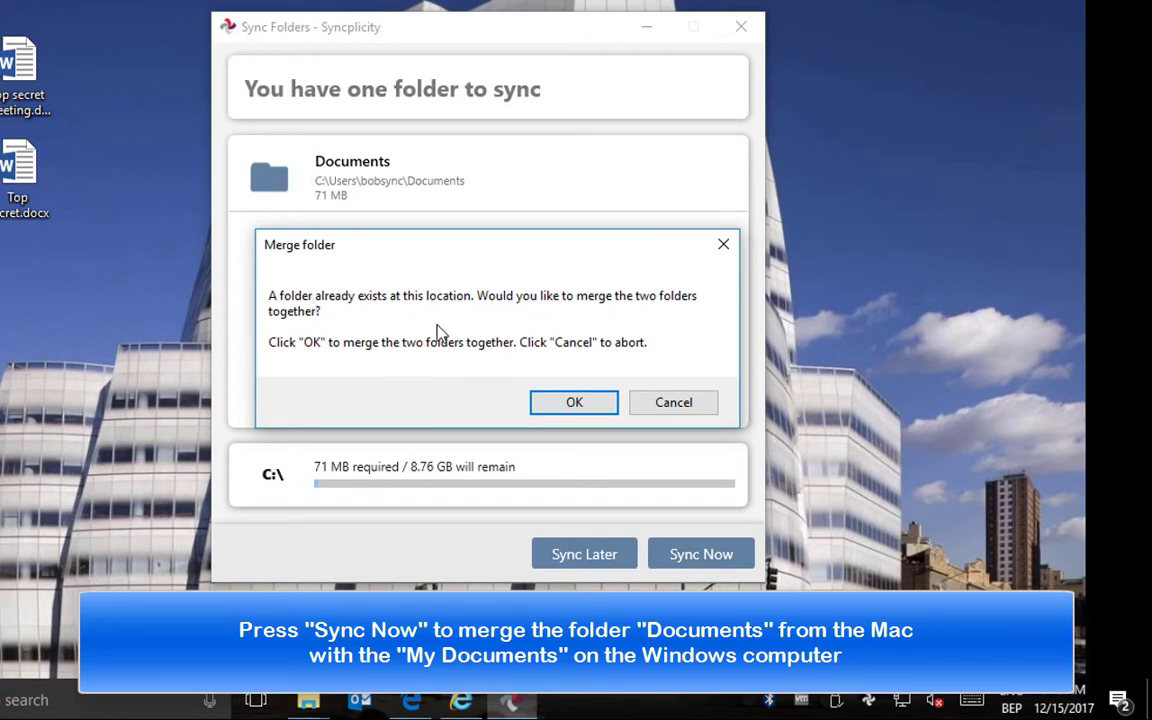
click(570, 404)
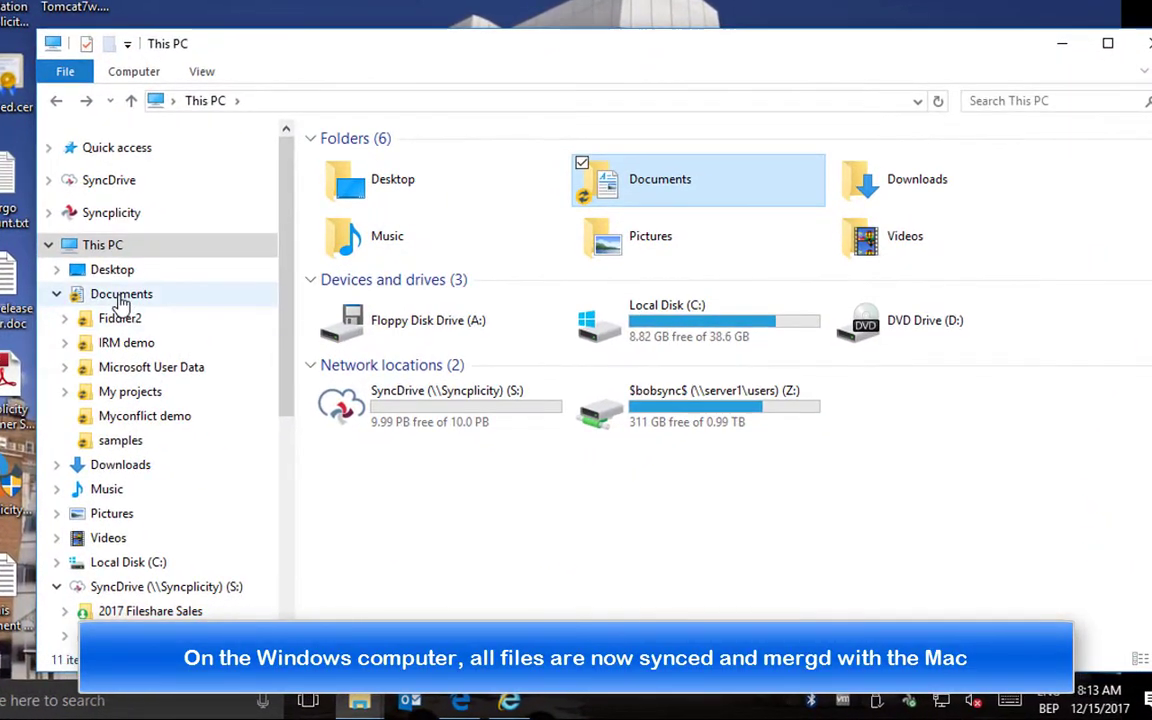
Review the sync status in Documents, My projects, Project 0002 and its Videos folder, and return to My projects
click(121, 295)
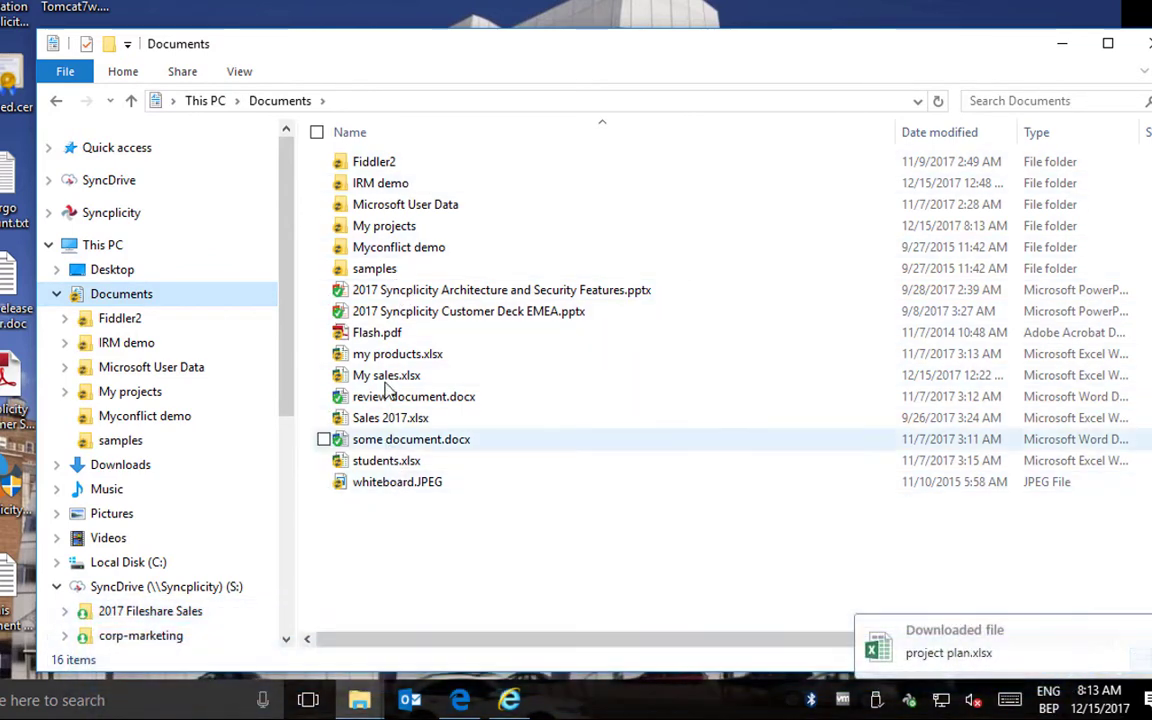
double_click(335, 229)
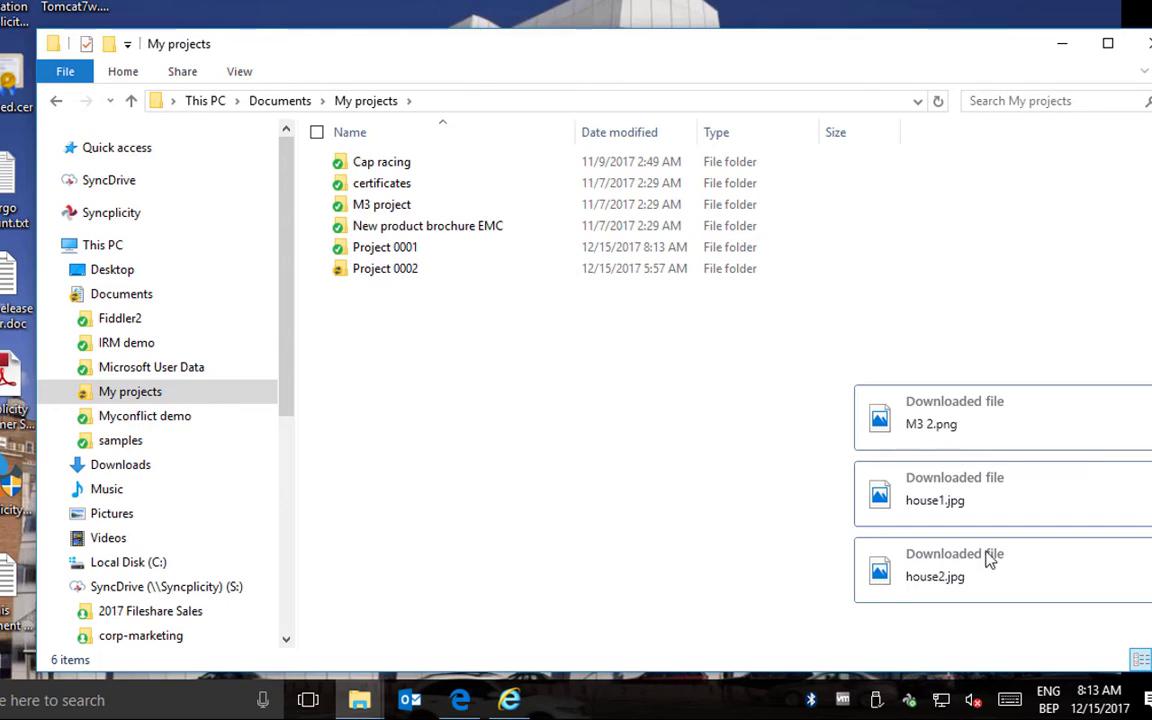
double_click(375, 273)
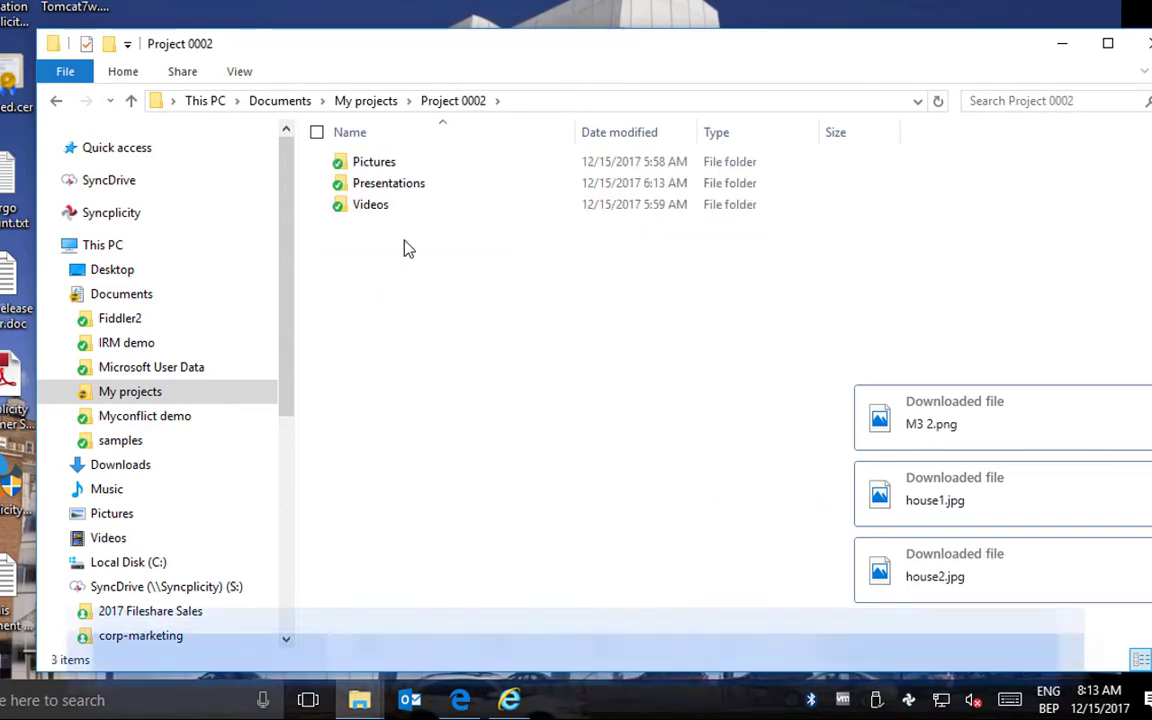
click(385, 207)
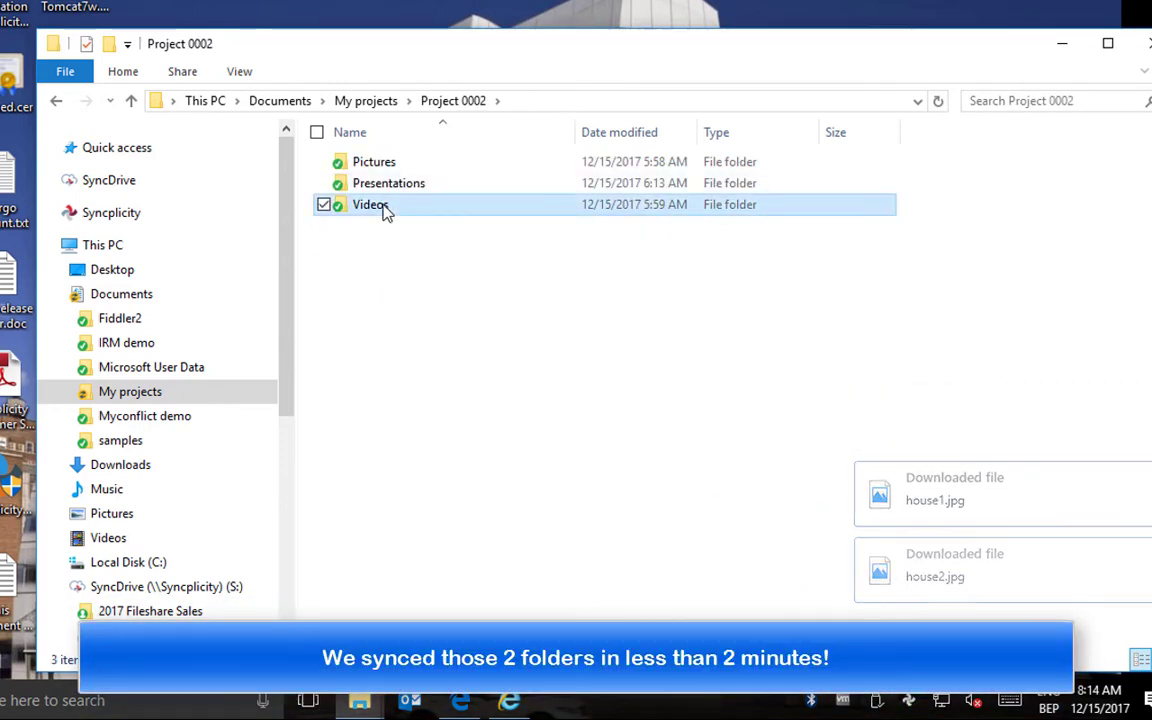
double_click(385, 207)
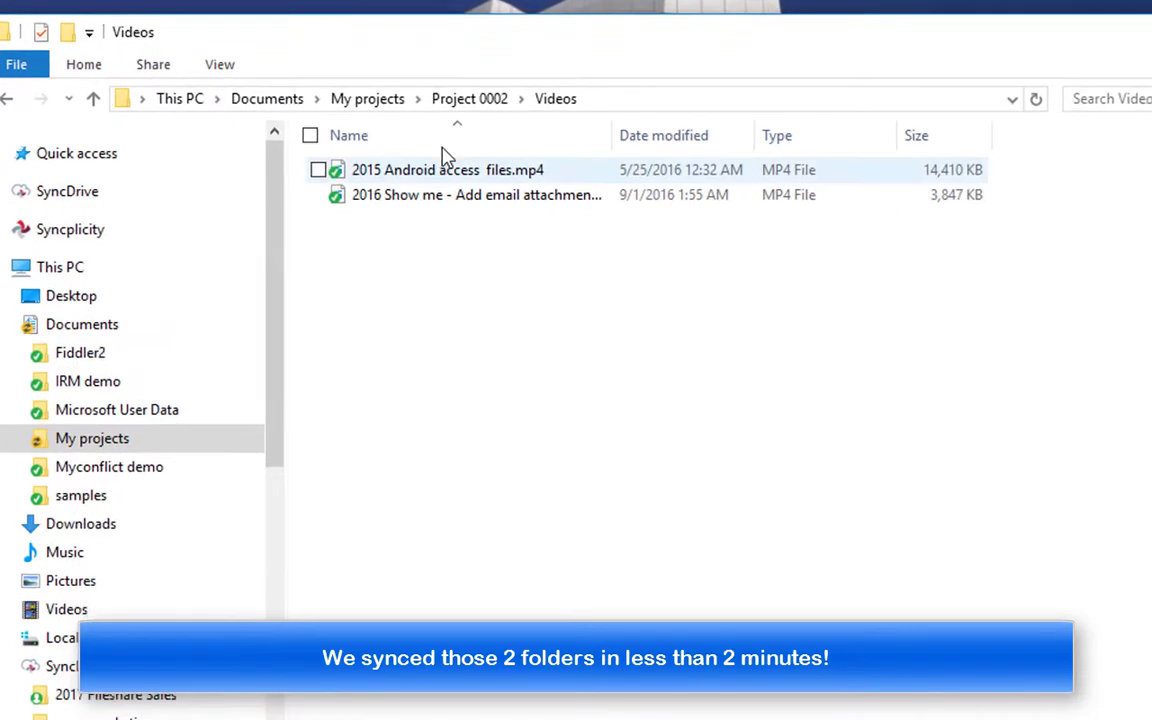
click(462, 103)
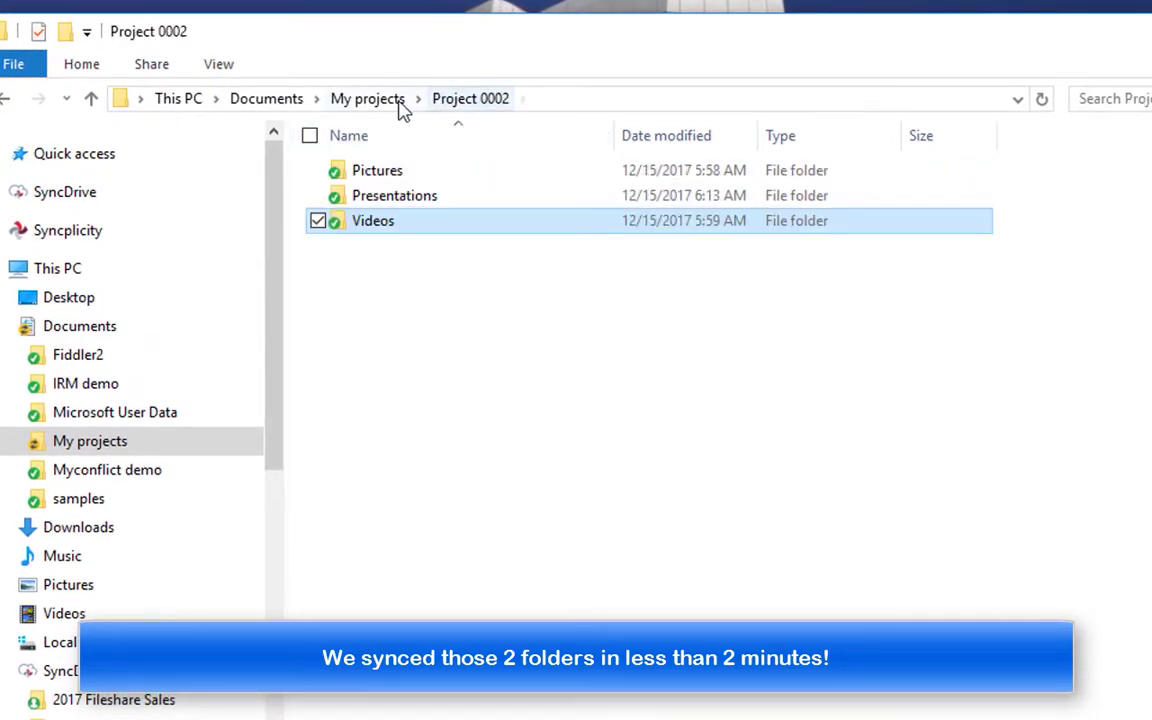
click(389, 101)
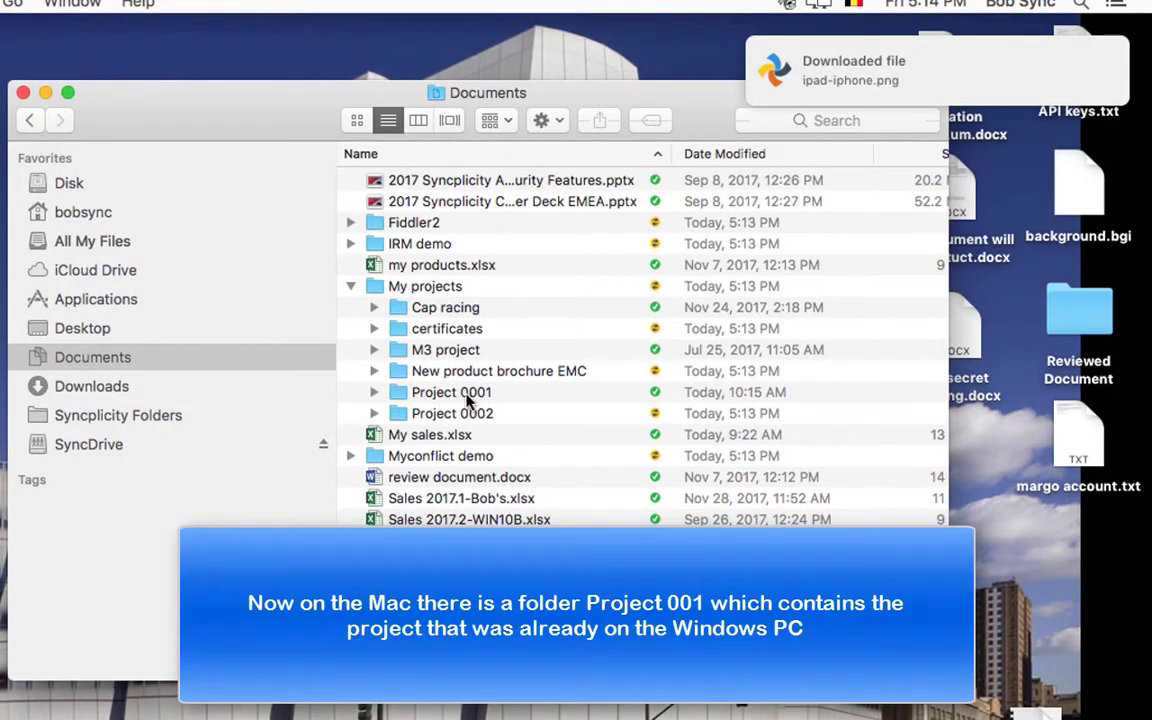
On the Mac, inspect the contents of Project 0001 and Project 0002 in the synced My projects folder
double_click(451, 392)
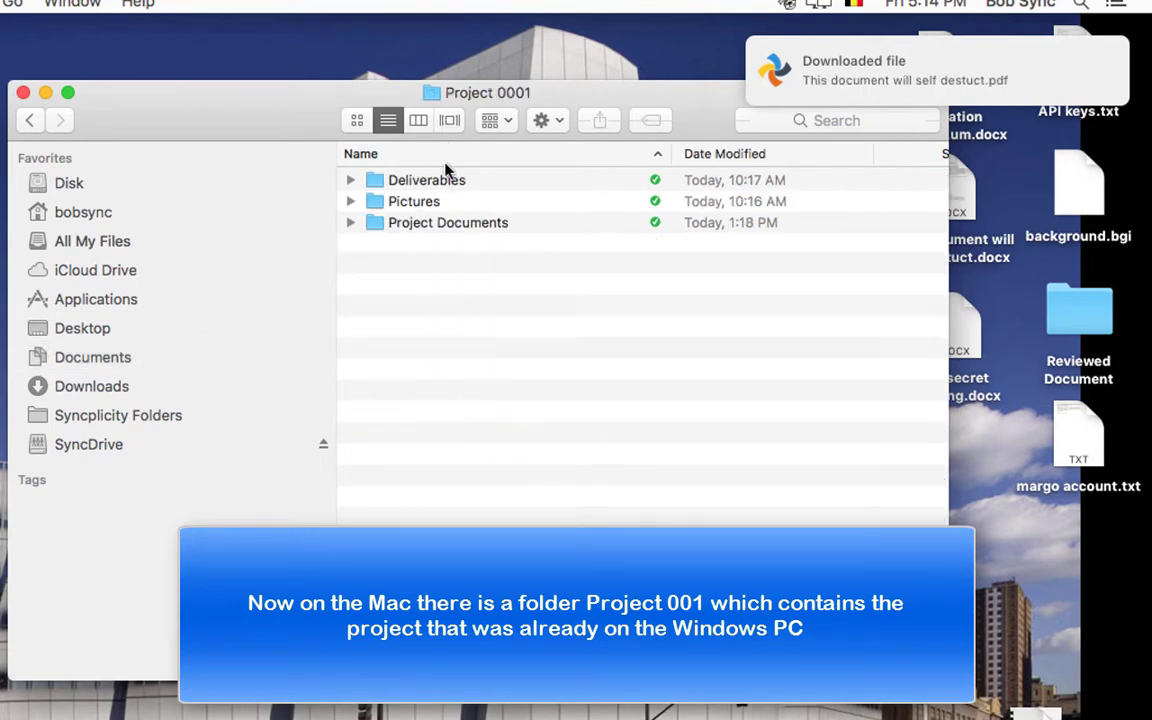
click(30, 119)
click(447, 415)
double_click(447, 415)
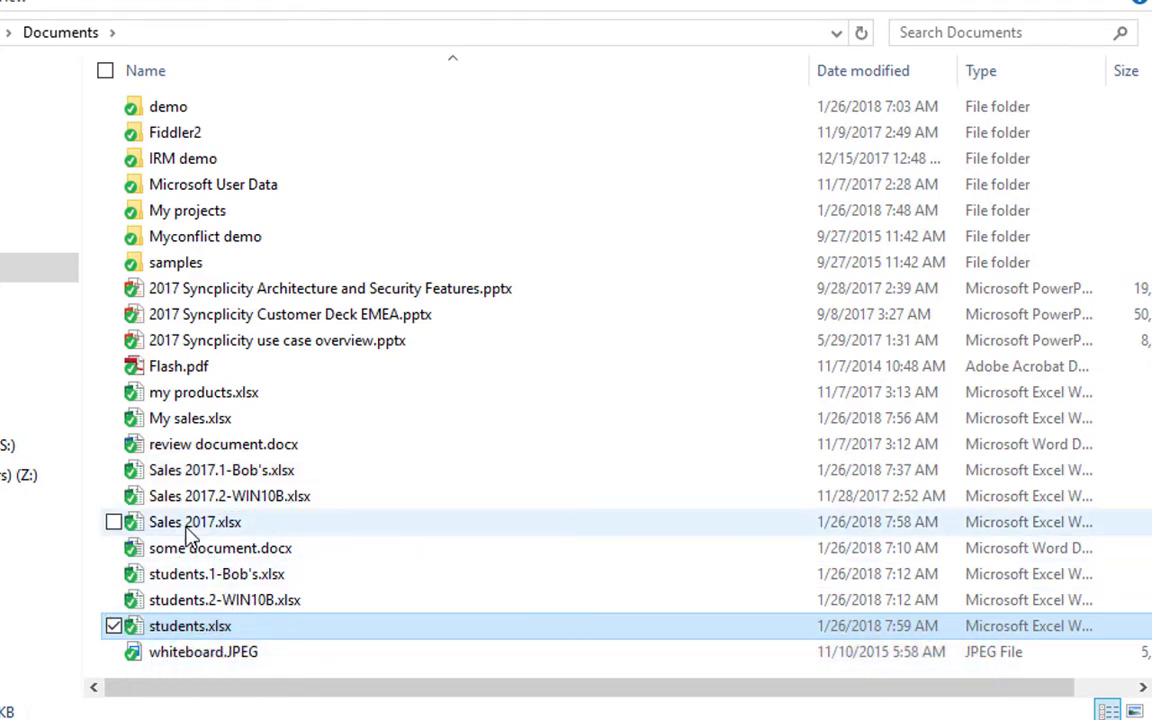
In the Windows Documents folder, locate Sales 2017.xlsx and students.xlsx, and open the first conflict copy of Sales 2017 for review
click(188, 533)
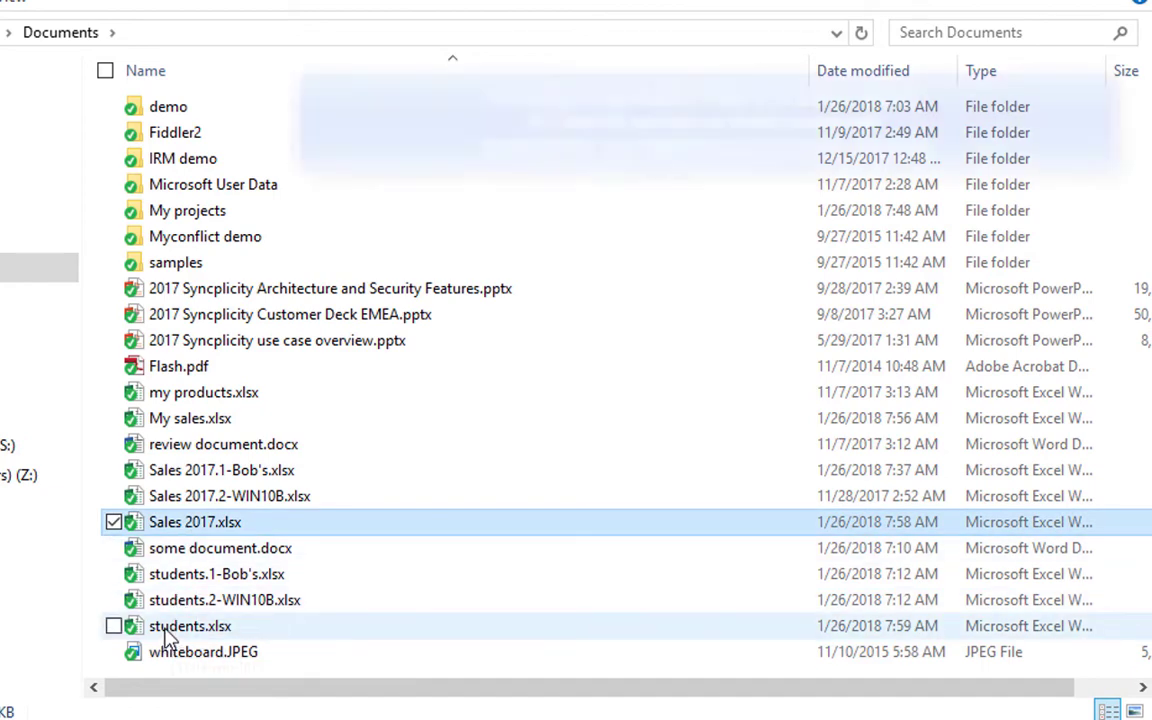
click(167, 636)
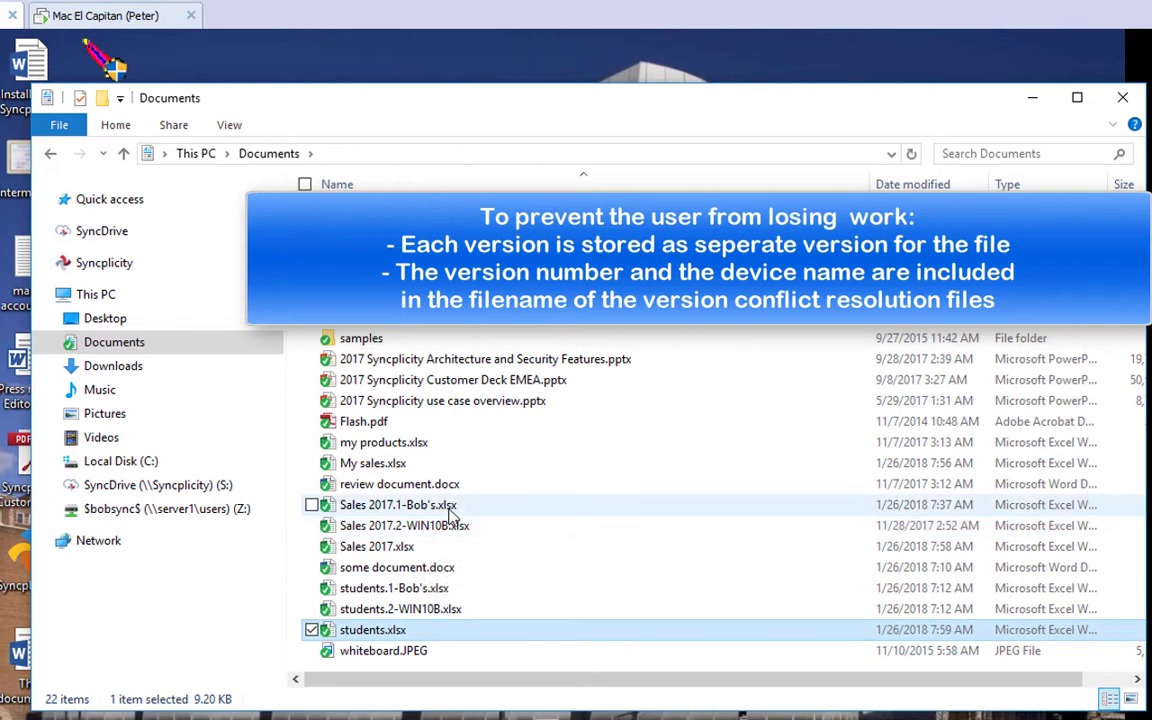
double_click(448, 508)
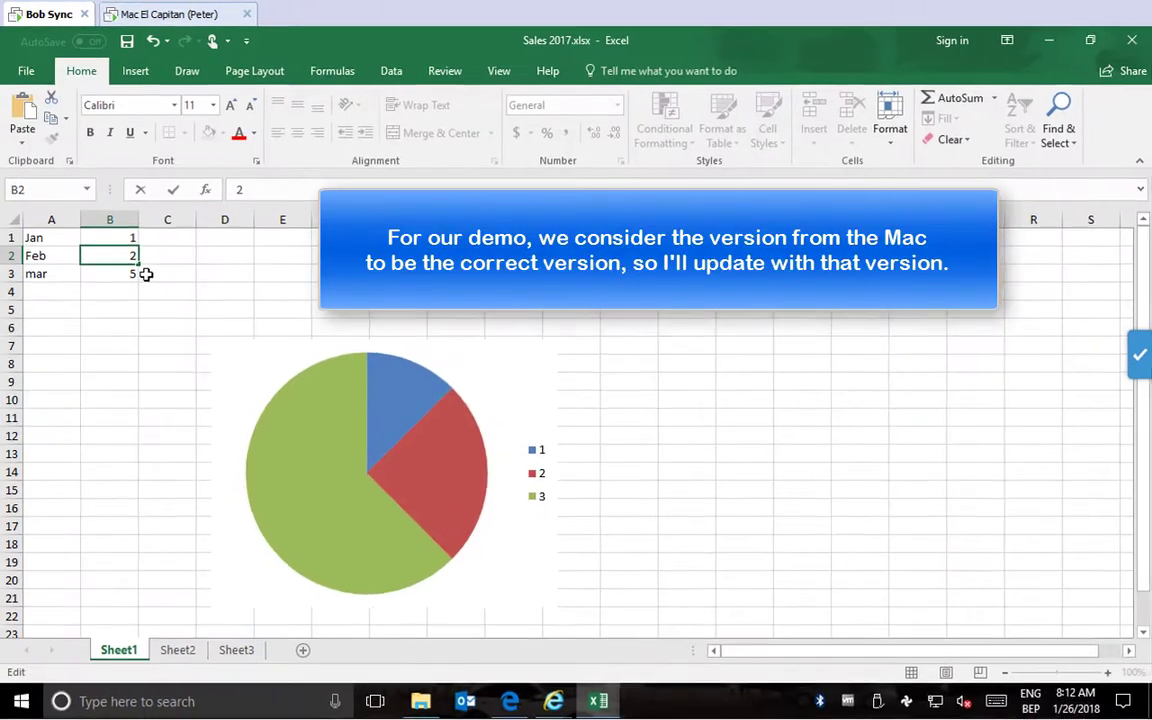
Set cell B2 (Feb) to 3 in Sales 2017.xlsx, and close the workbook with its changes saved
key(BackSpace)
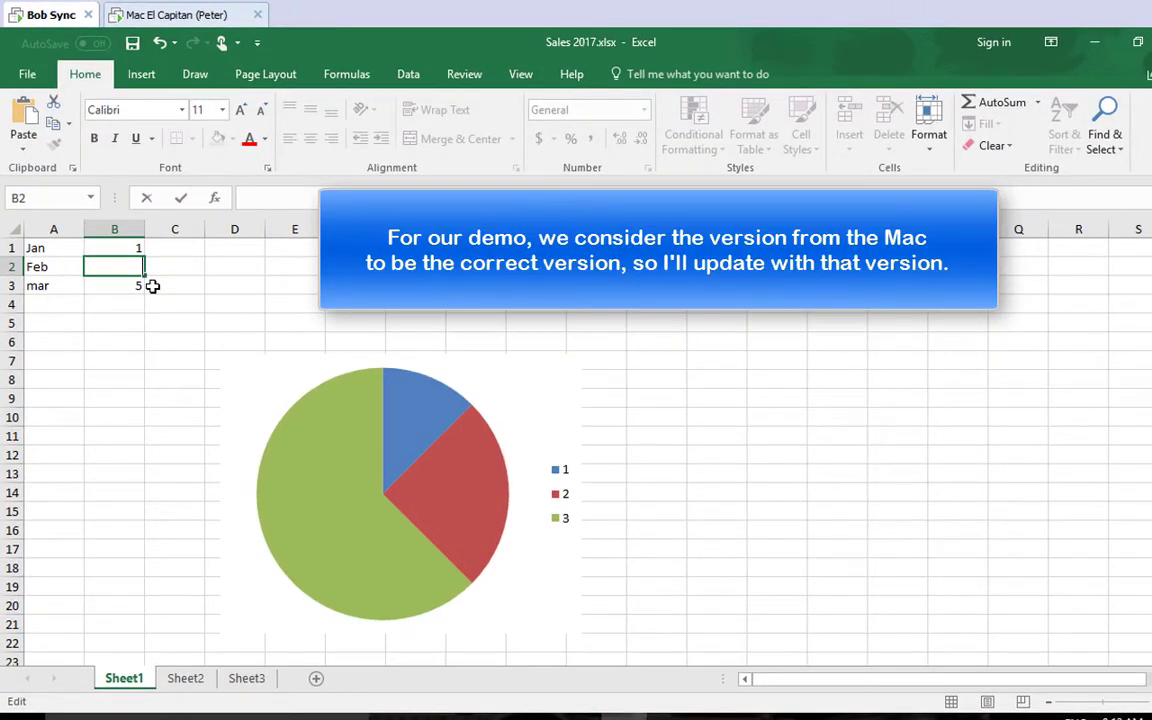
click(1151, 42)
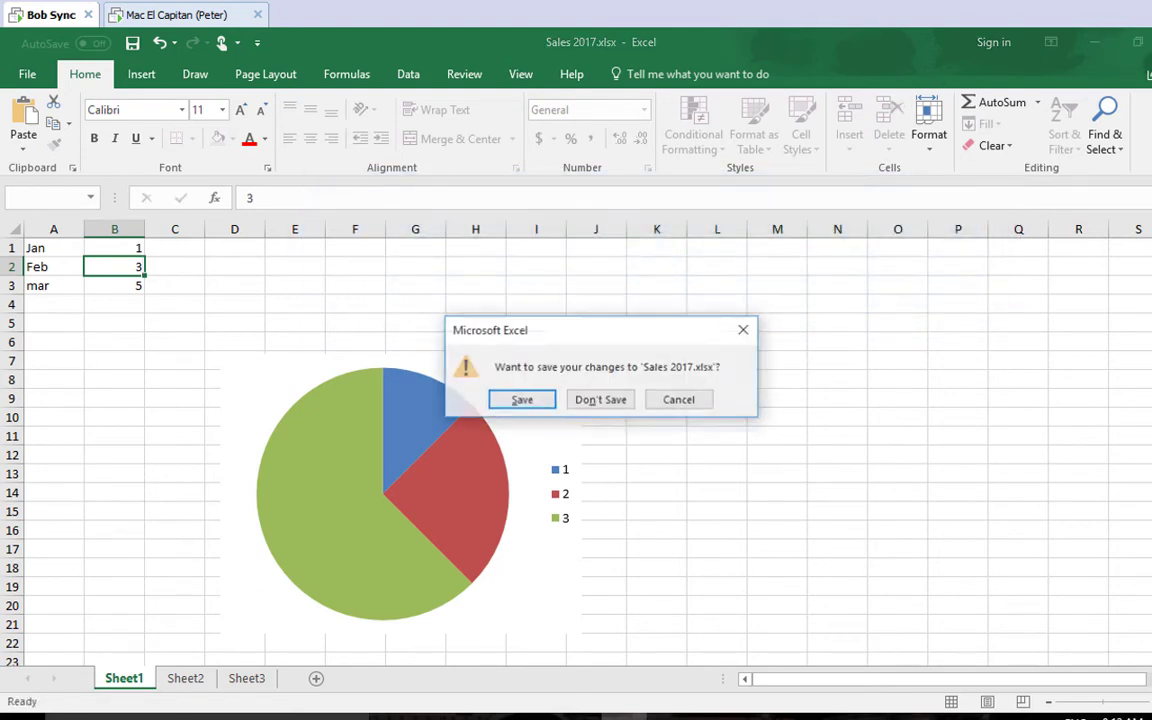
click(521, 400)
Permanently delete both version-conflict copies of Sales 2017 from the Documents folder
click(252, 458)
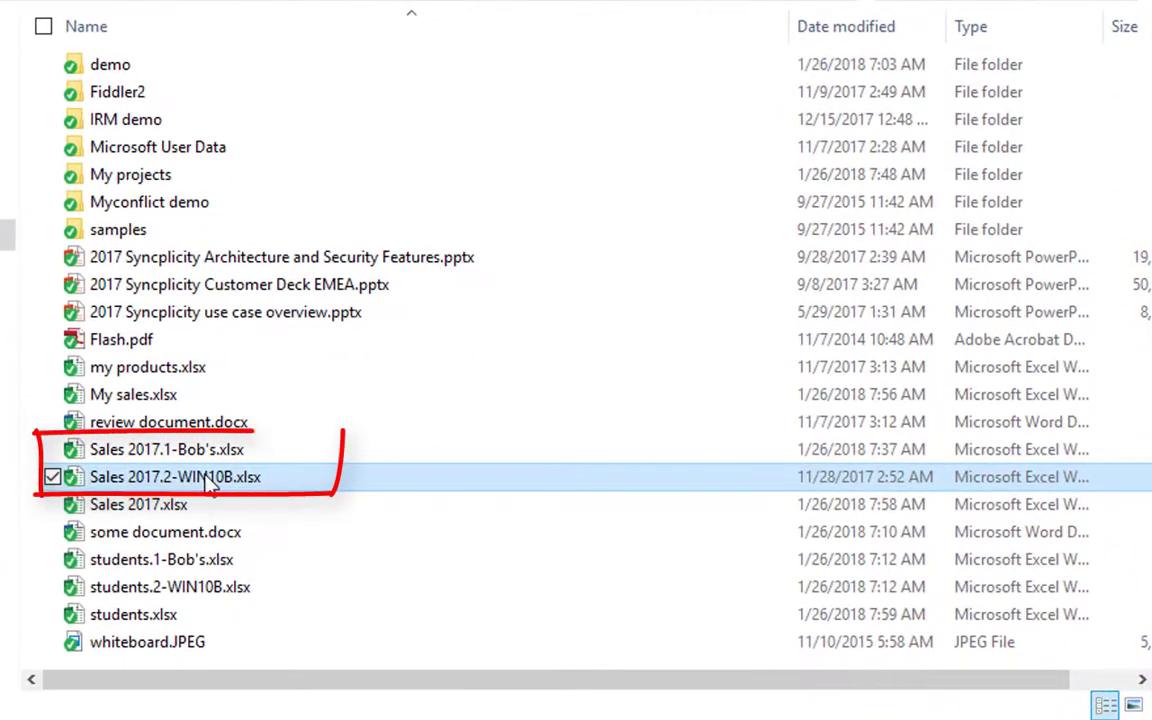
ctrl+click(190, 456)
key(shift+Delete)
click(512, 330)
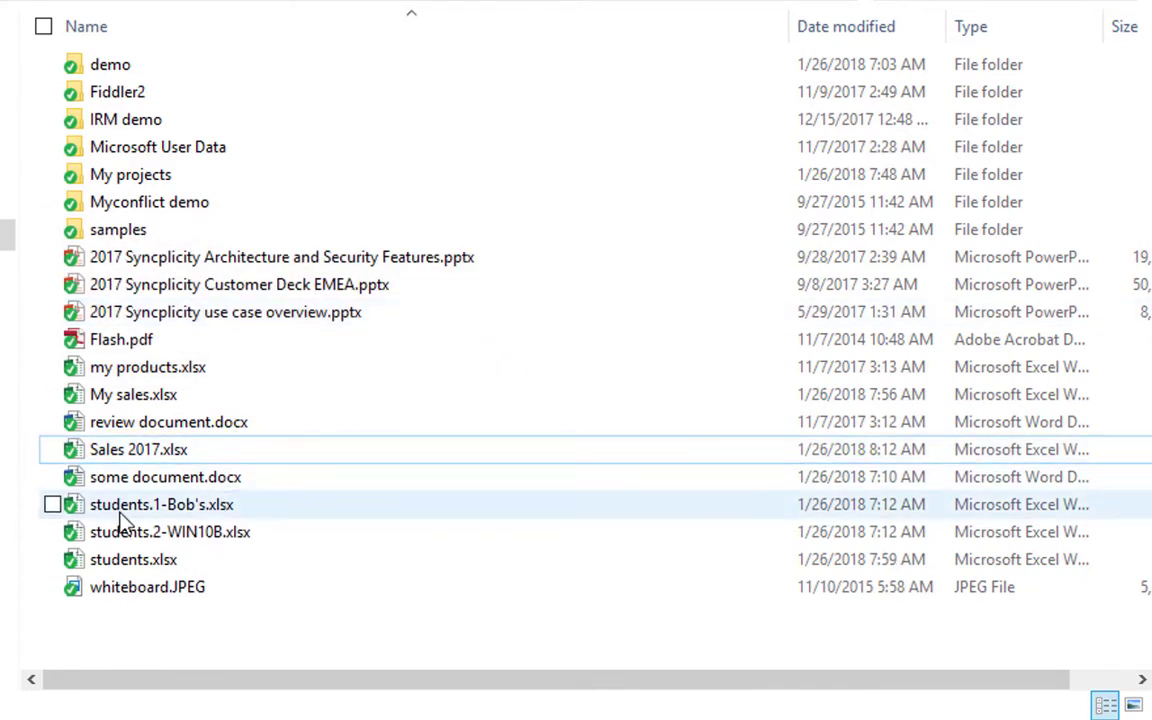
Permanently delete both version-conflict copies of the students workbook from the Documents folder
click(132, 508)
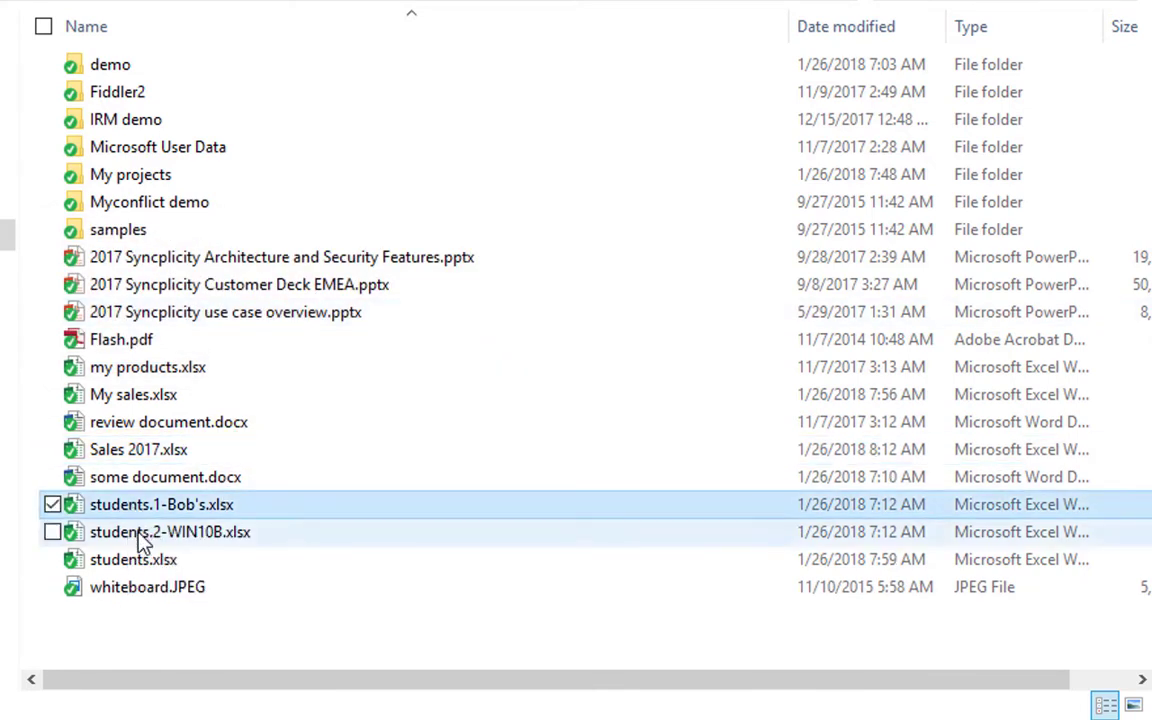
ctrl+click(138, 534)
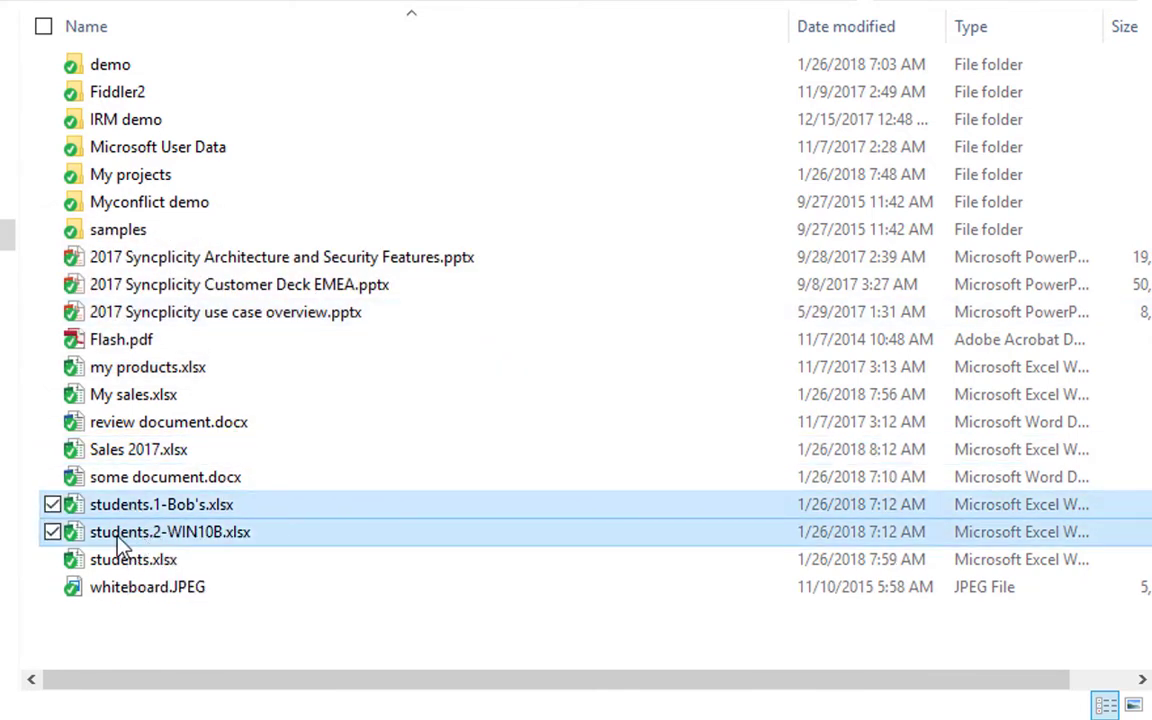
key(Delete)
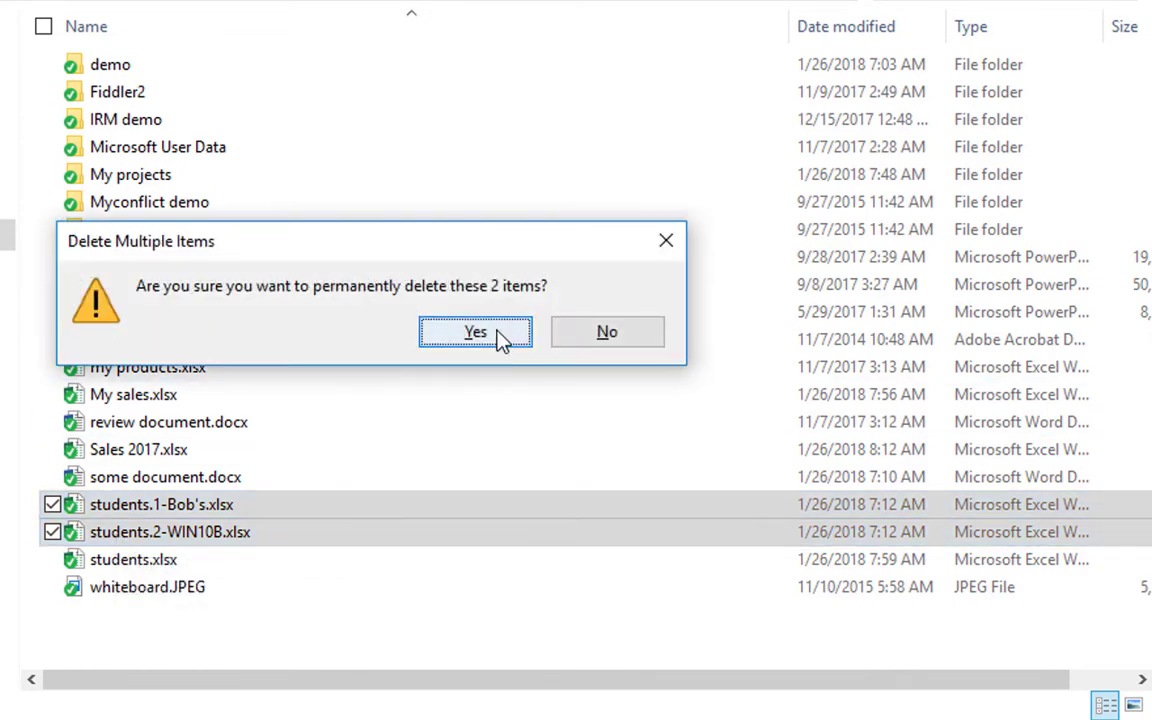
click(496, 334)
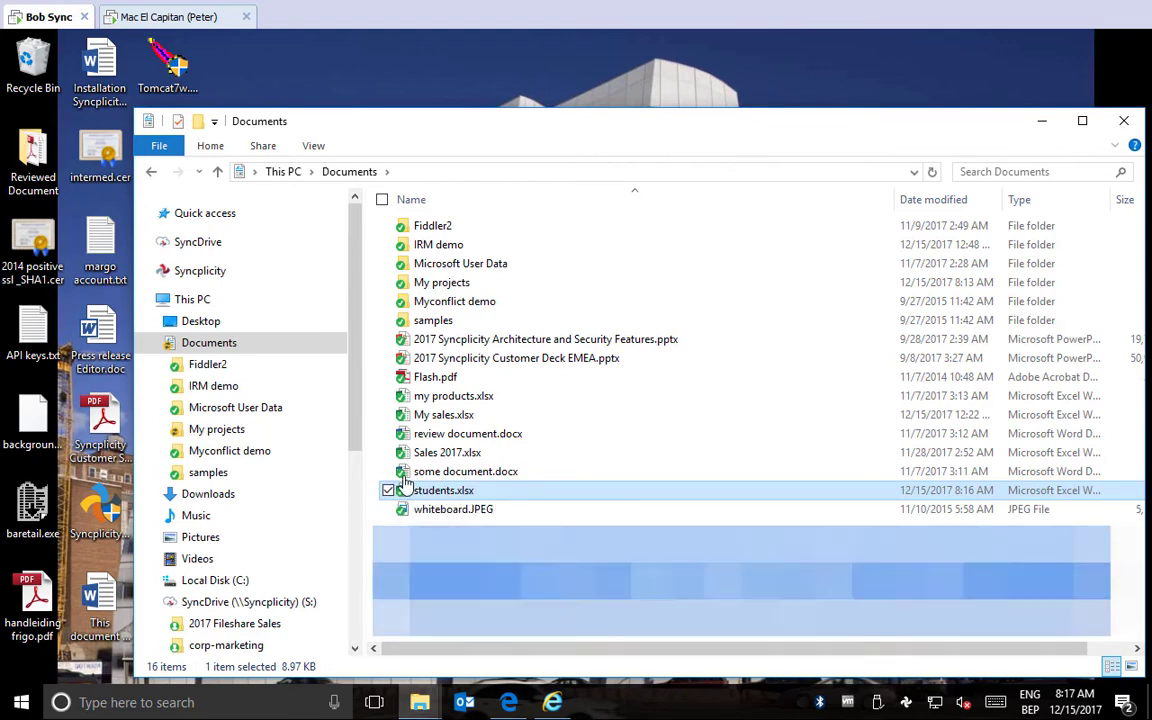
On the Windows PC, set cell B3 (2016) to 3200 in students.xlsx, save and close the workbook, and minimise the Documents window
double_click(450, 490)
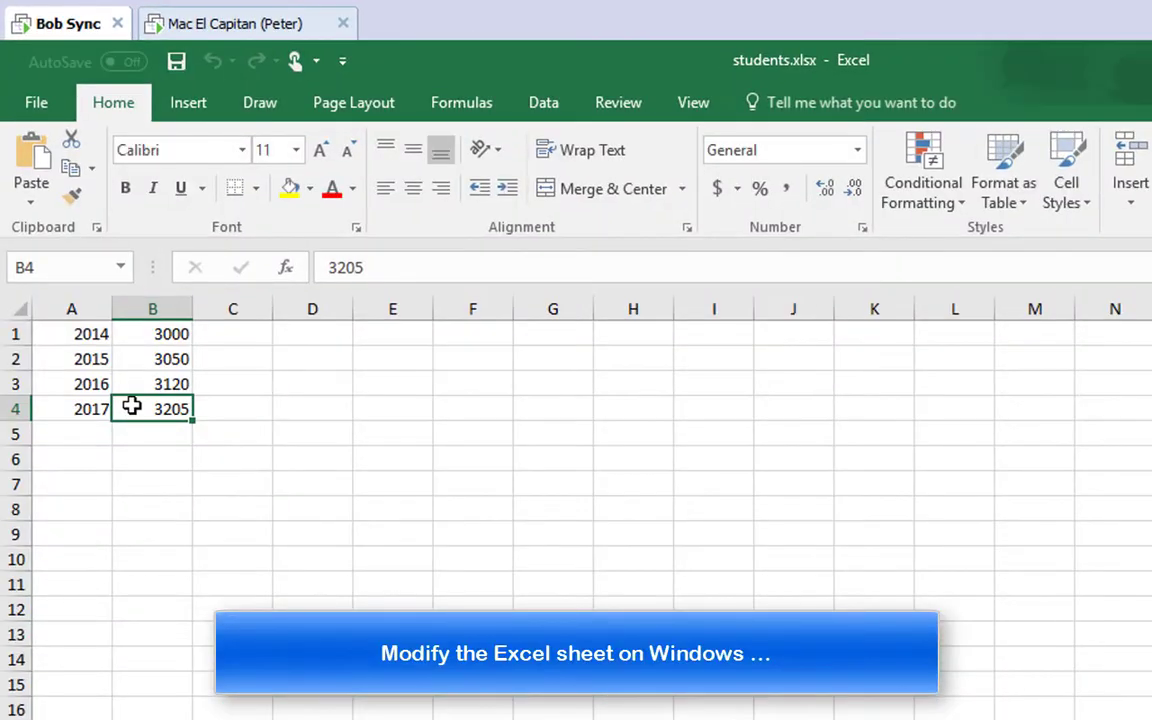
click(175, 359)
double_click(163, 384)
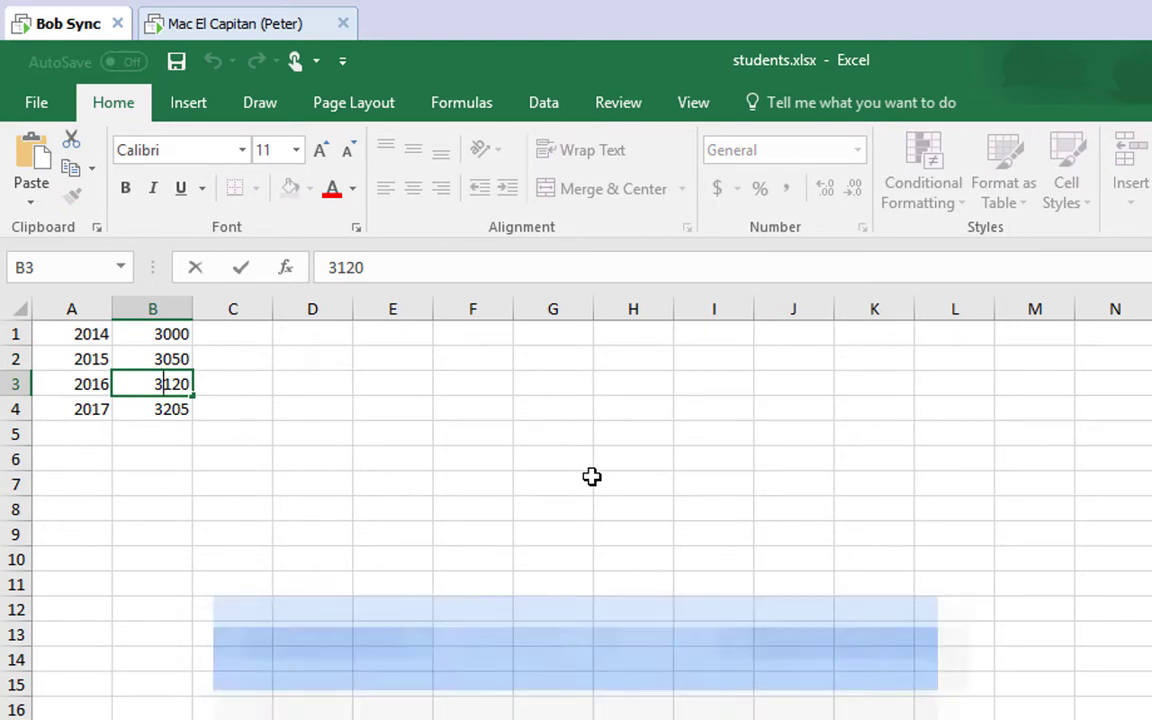
key(Delete)
key(Delete)
key(Delete)
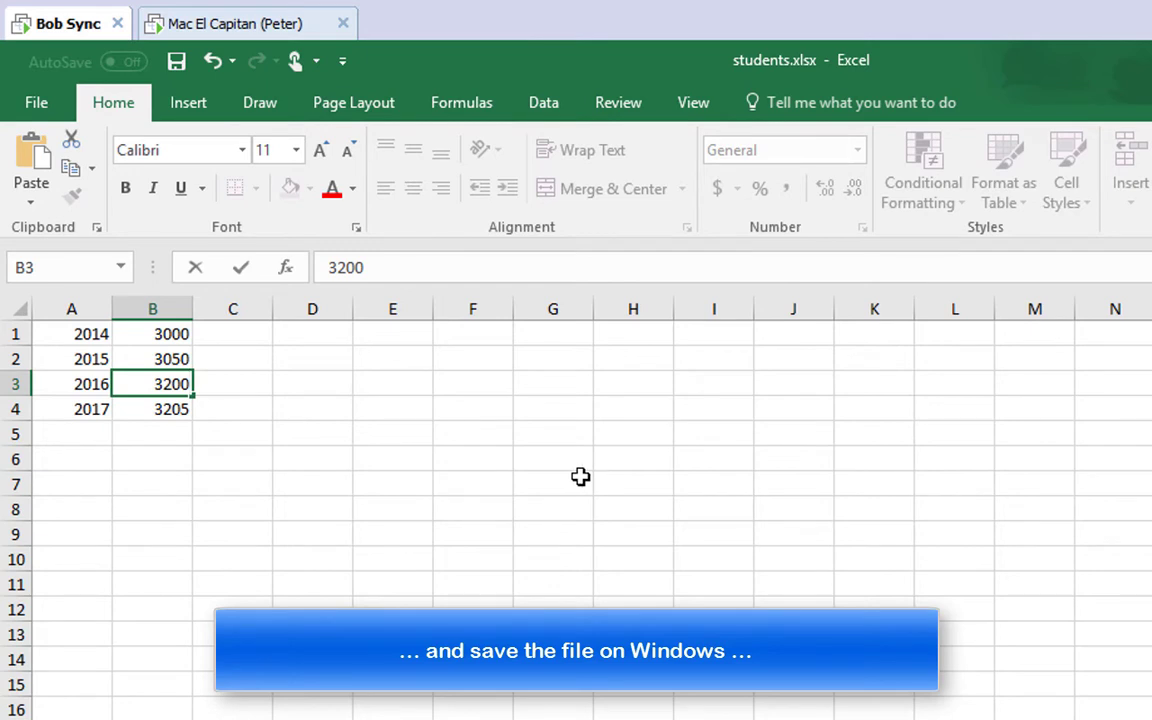
click(581, 477)
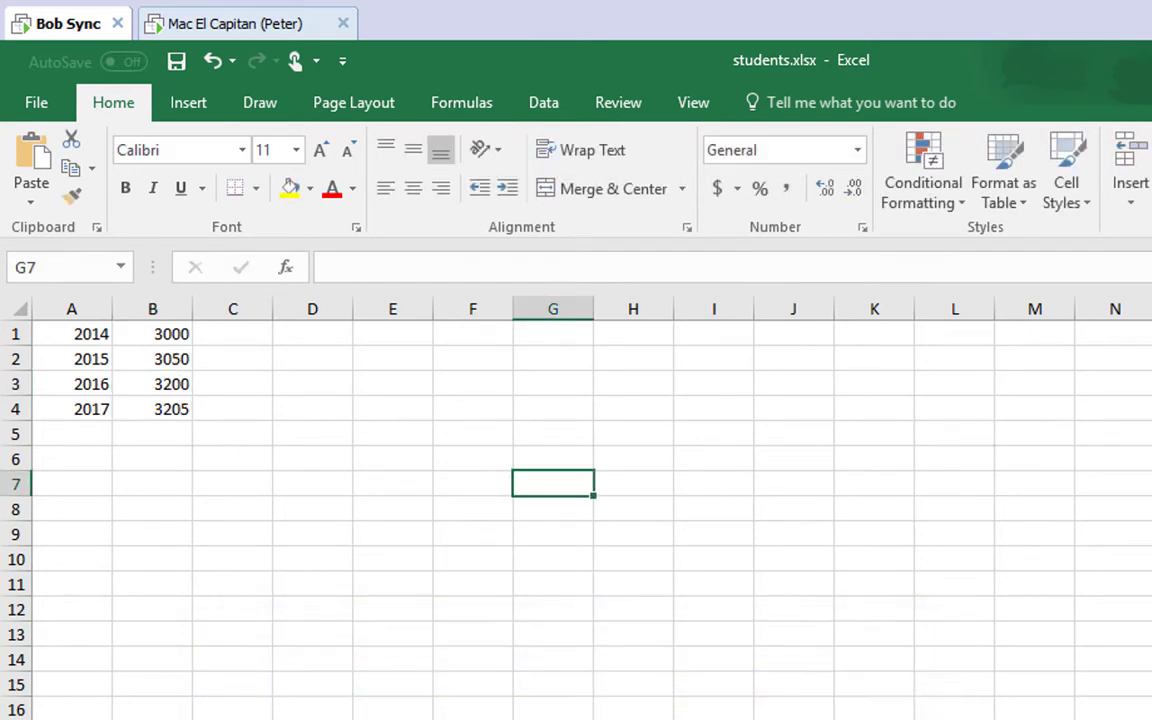
key(alt+F4)
click(714, 538)
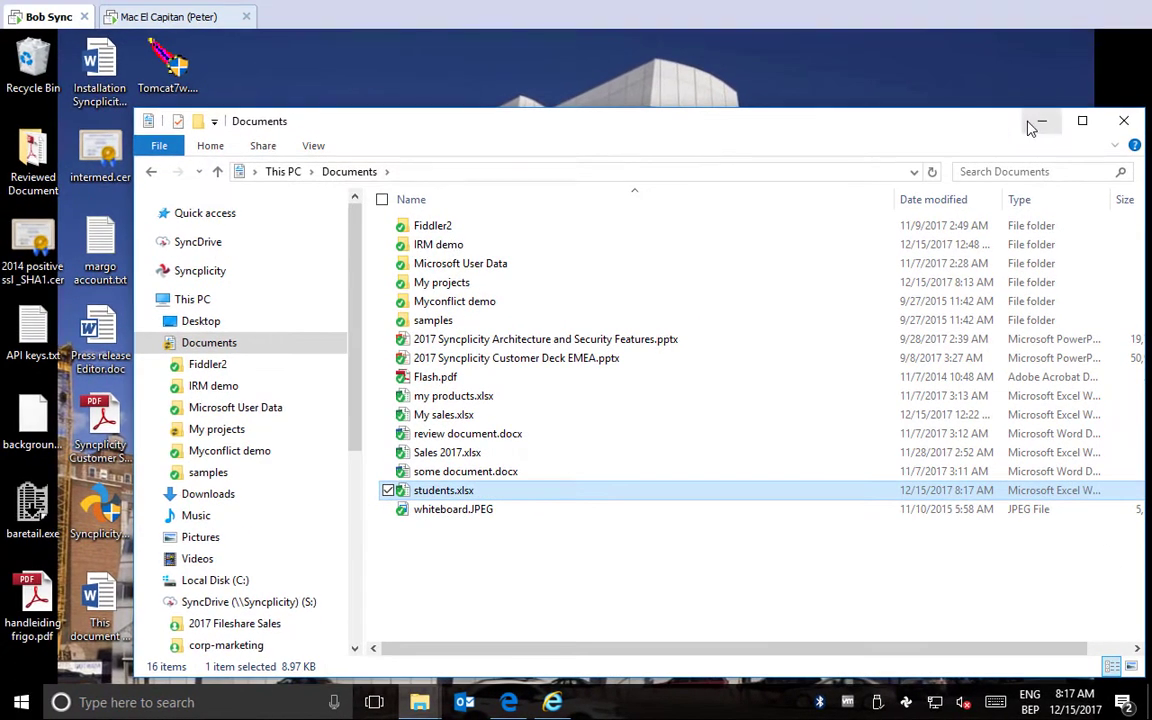
click(1033, 77)
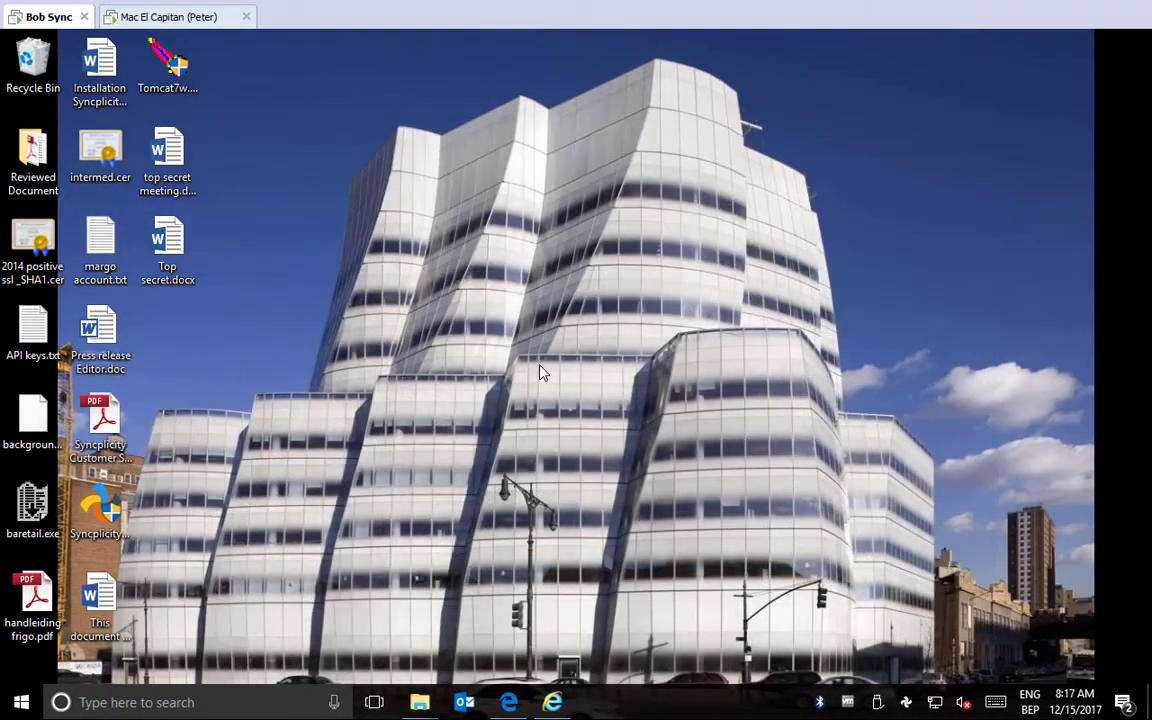
Switch to the Mac, set cell B3 (2016) to 3250 in students.xlsx, and close the workbook with its changes saved
click(180, 18)
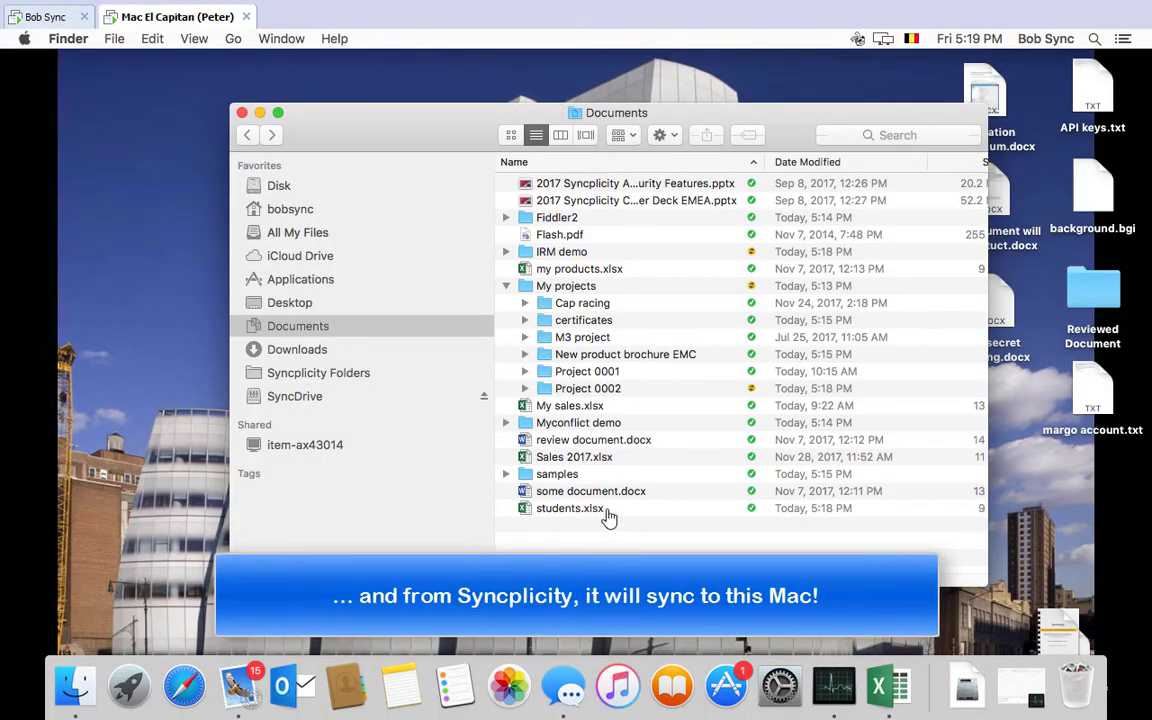
double_click(570, 508)
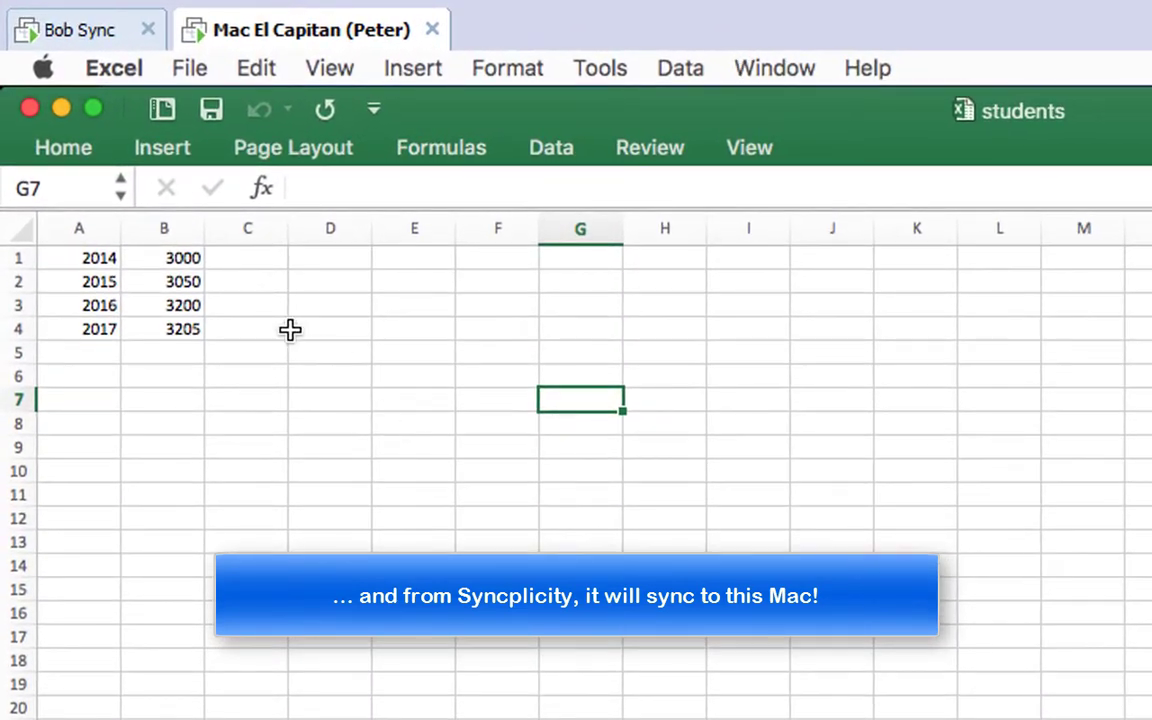
click(158, 306)
double_click(188, 305)
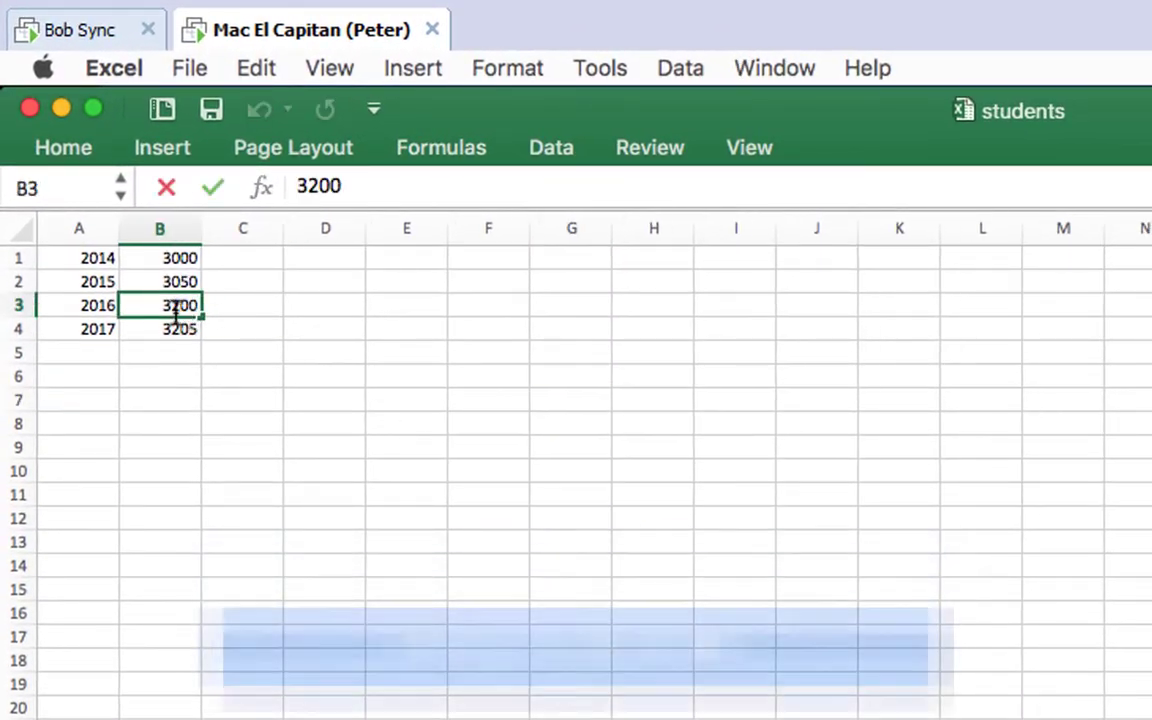
key(BackSpace)
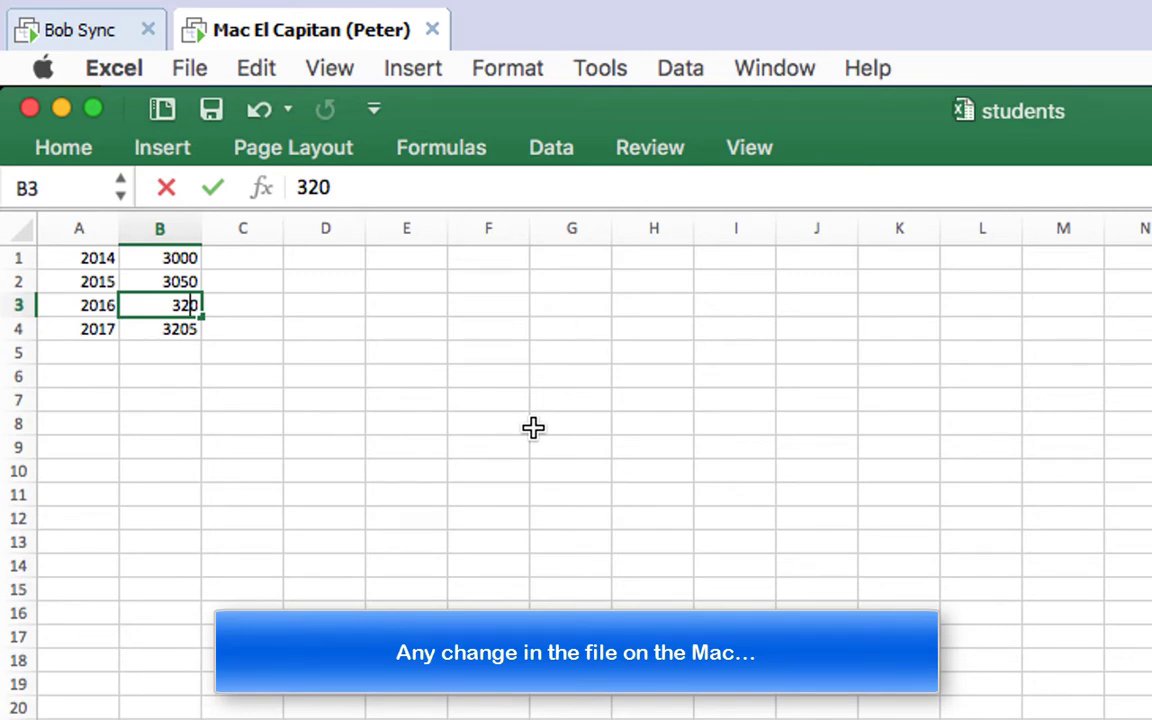
text(50)
key(BackSpace)
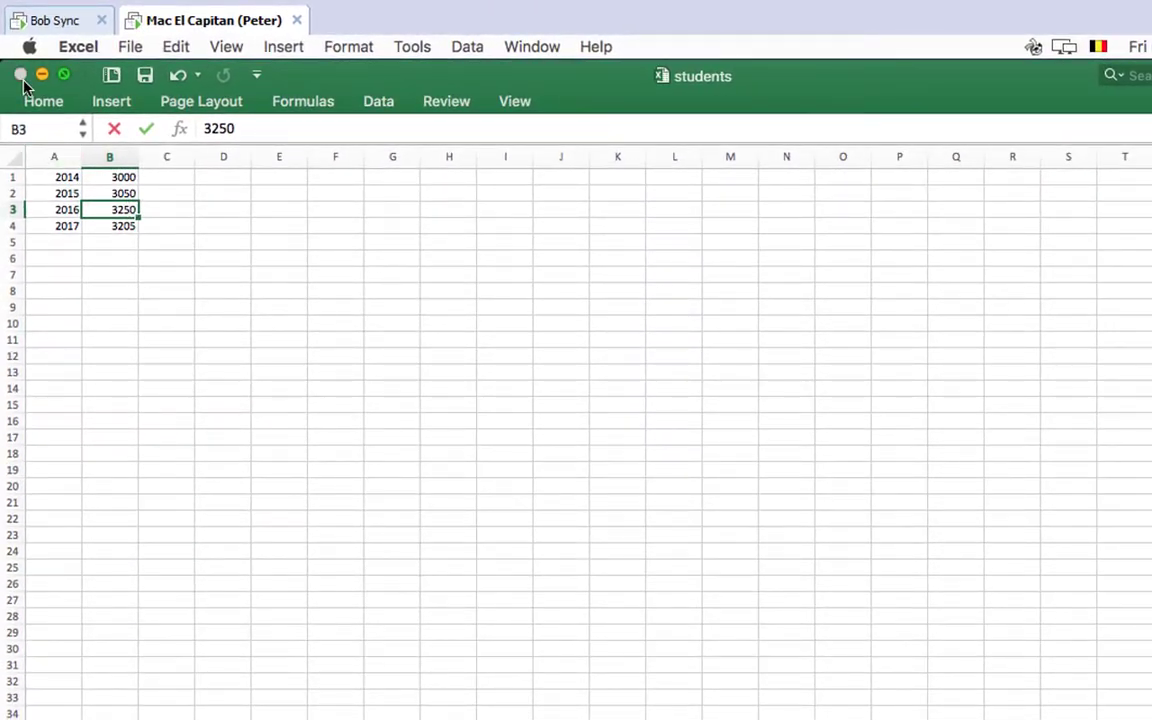
click(21, 75)
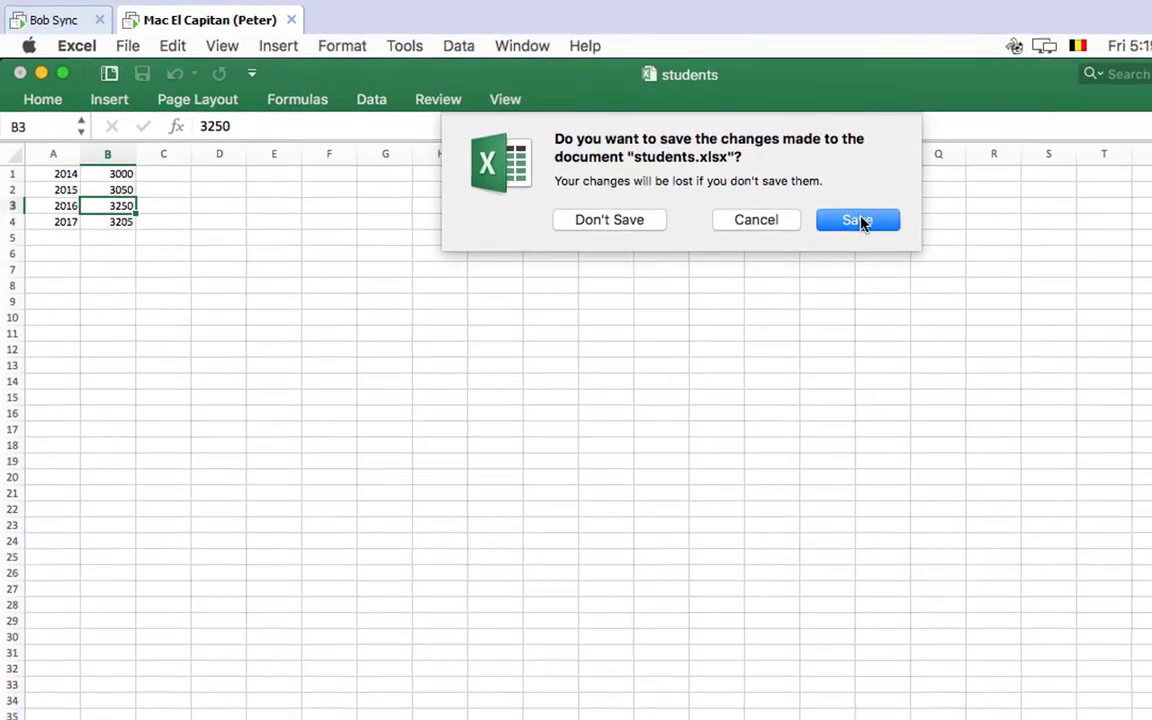
click(868, 222)
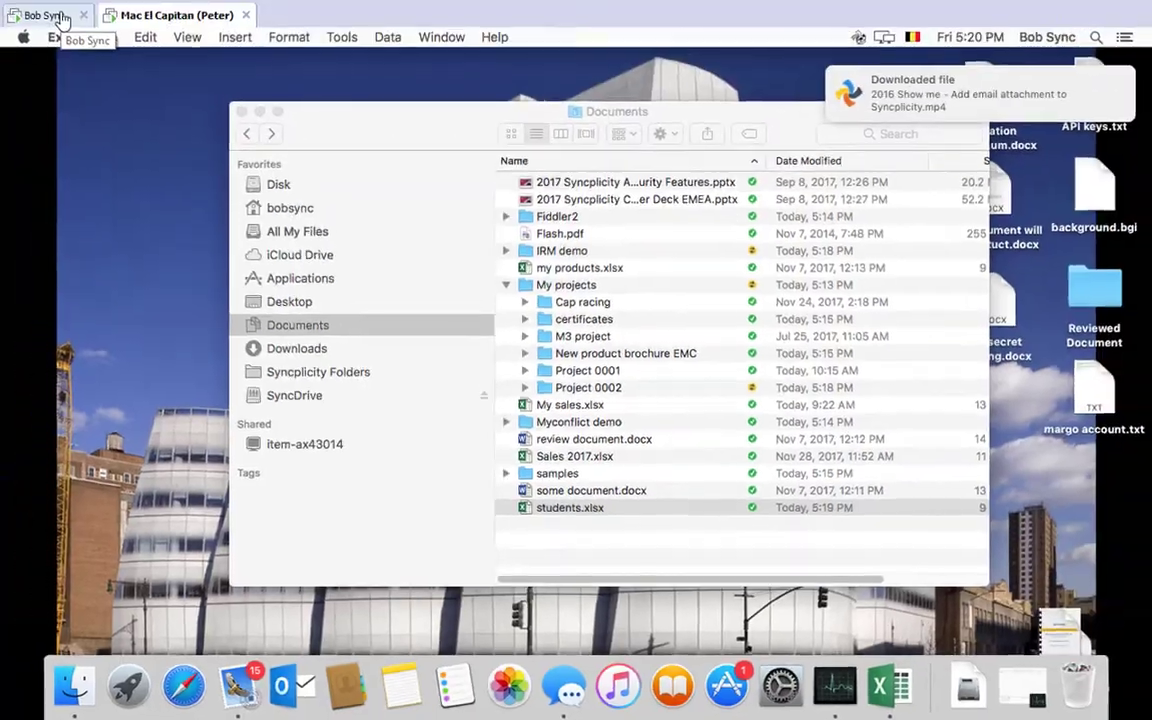
Switch to the Windows PC, open students.xlsx from Documents, switch it to the newer Syncplicity version, and close the workbook
click(45, 16)
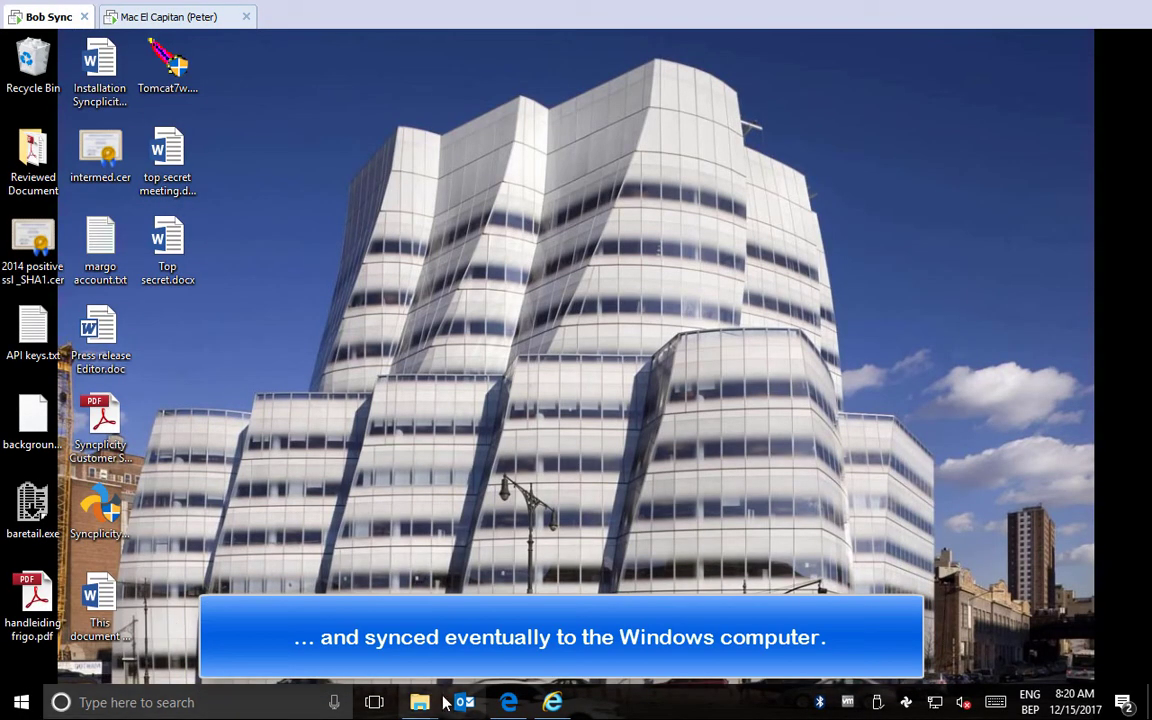
mouse_move(419, 702)
click(310, 575)
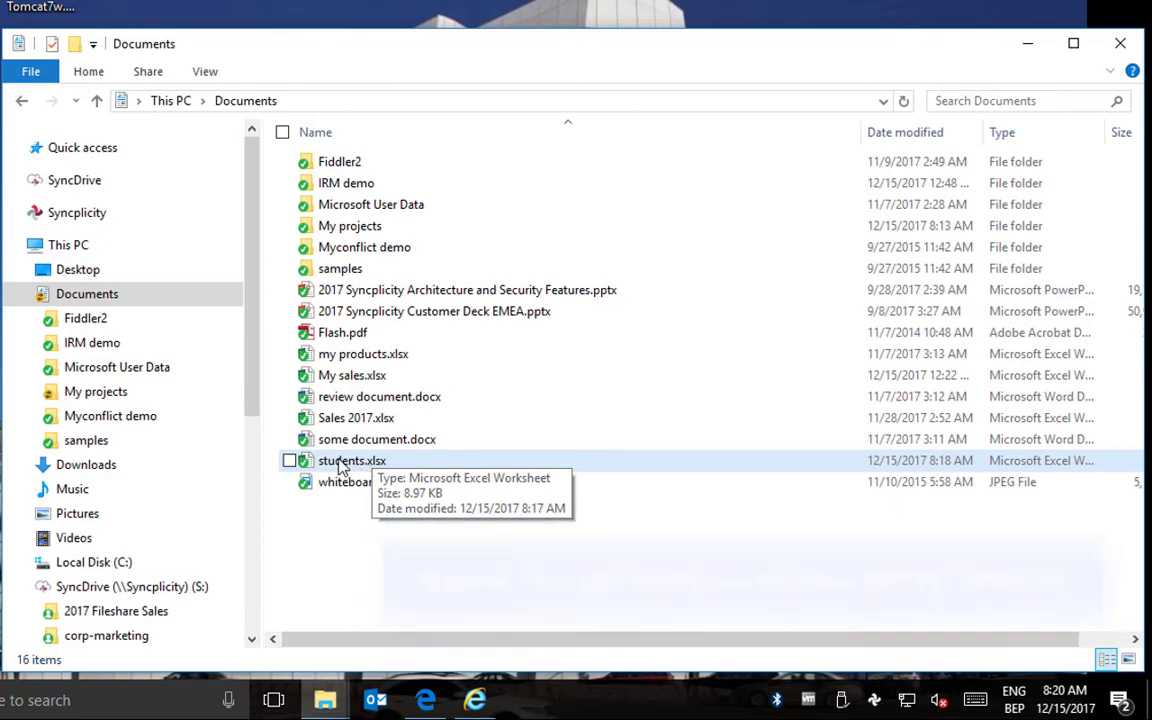
double_click(350, 464)
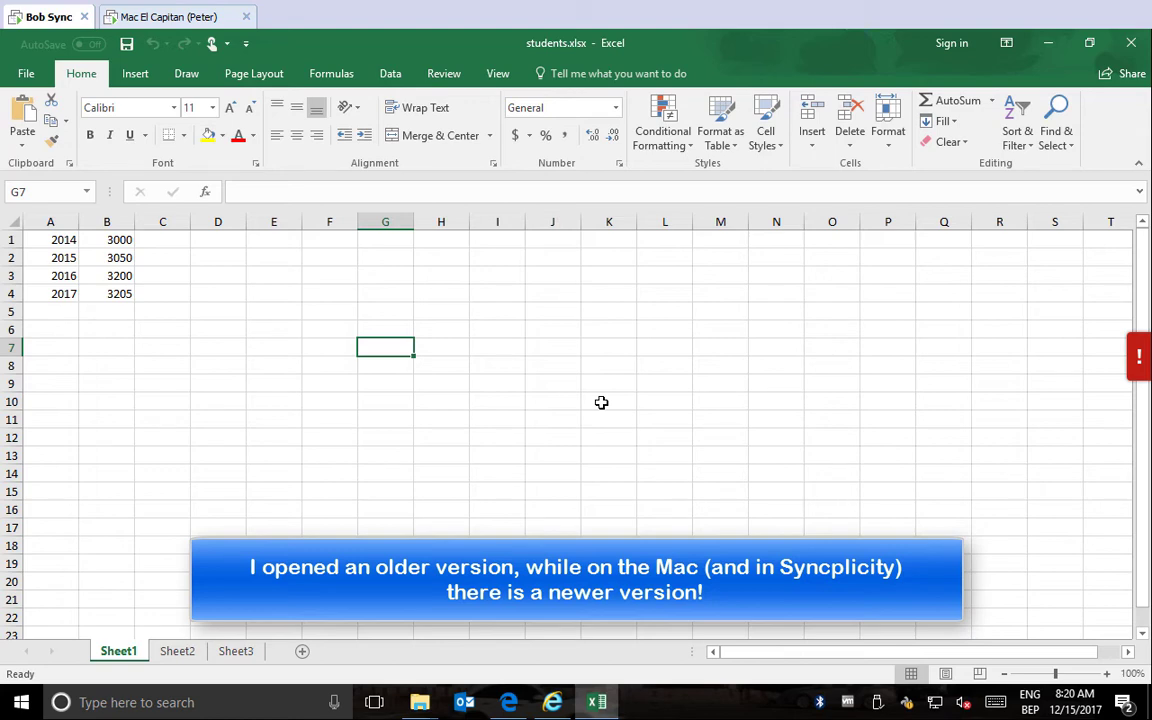
click(1133, 366)
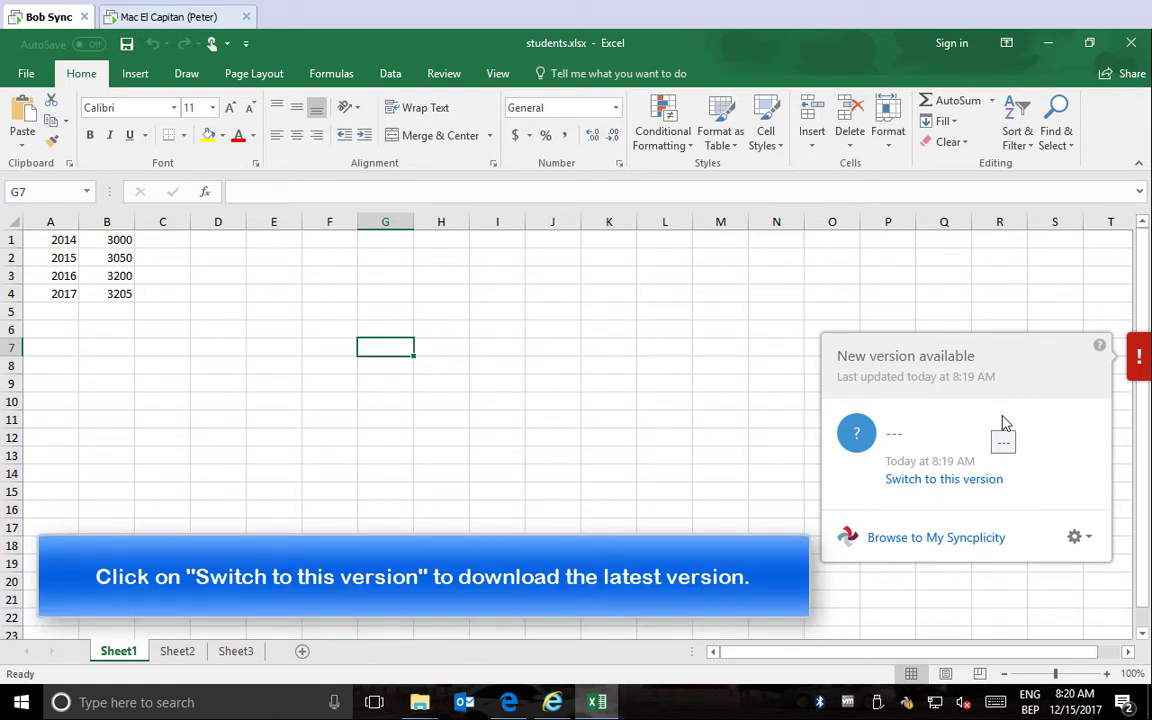
click(948, 481)
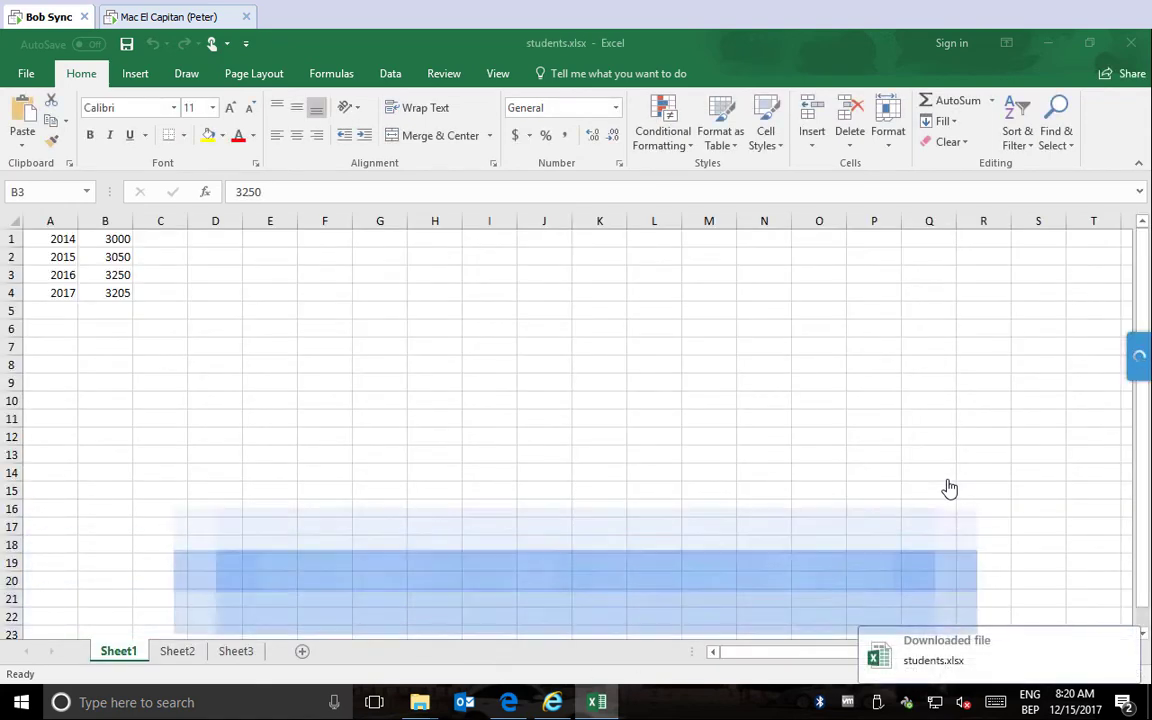
click(1132, 44)
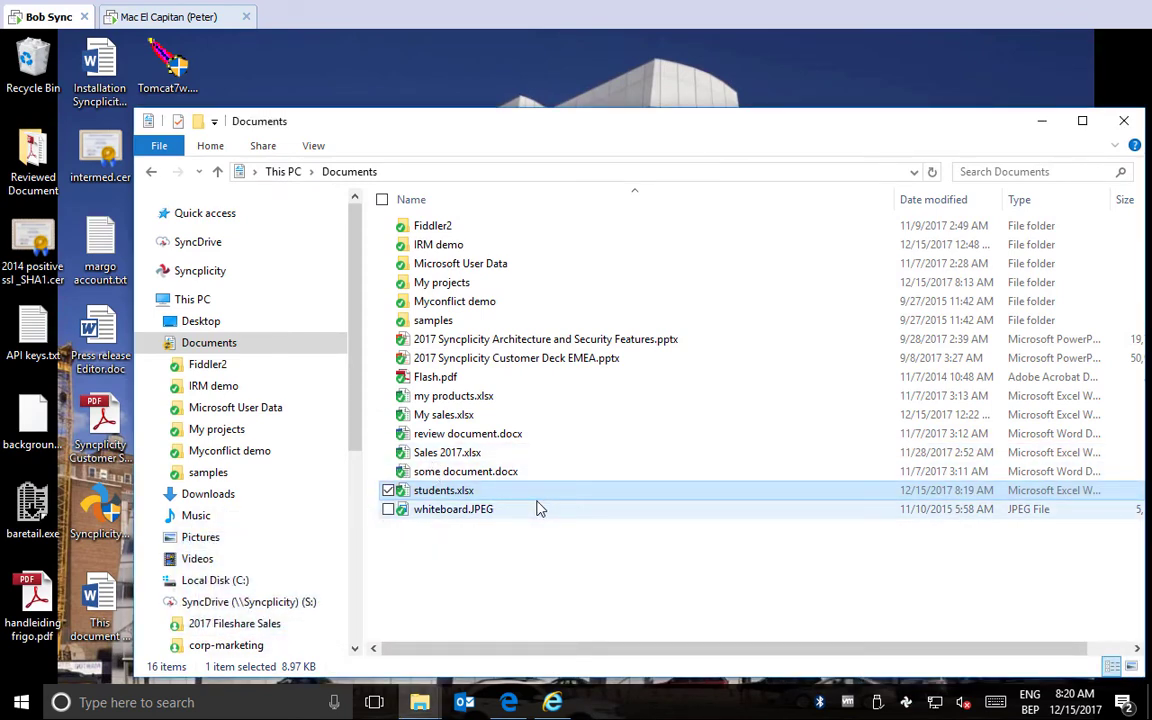
Check the Documents folder's sync status under This PC on Windows and in the home folder on the Mac, and browse the Mac disk's Users folder
click(283, 172)
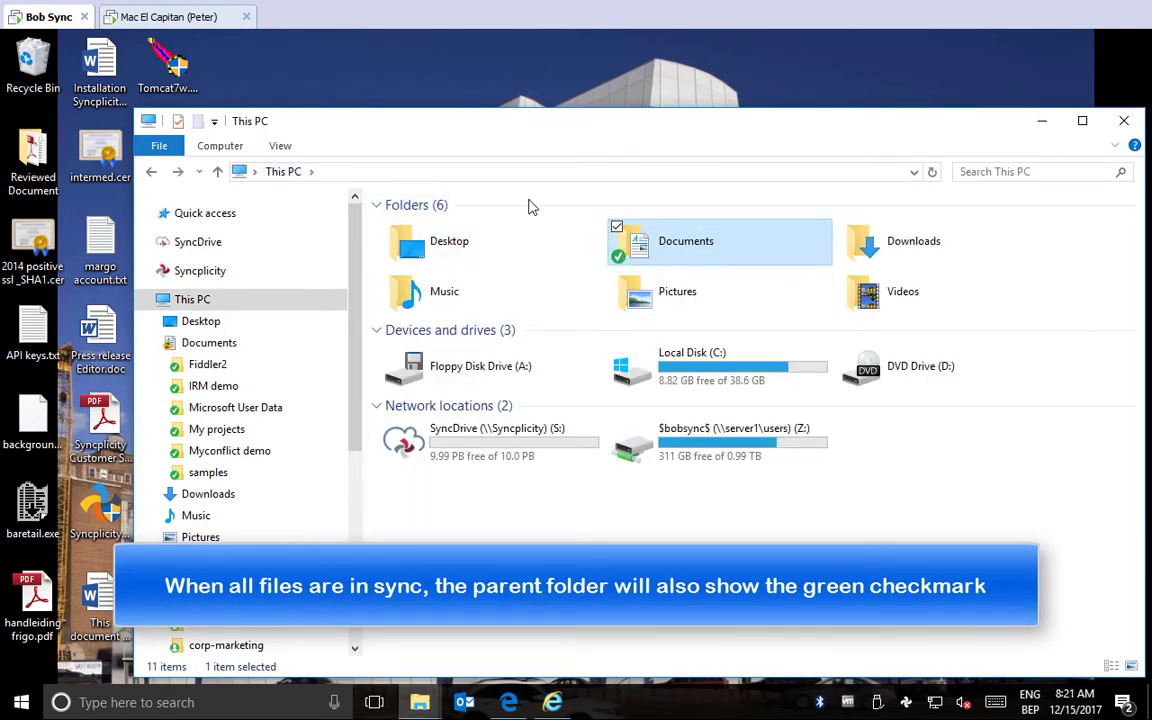
click(142, 17)
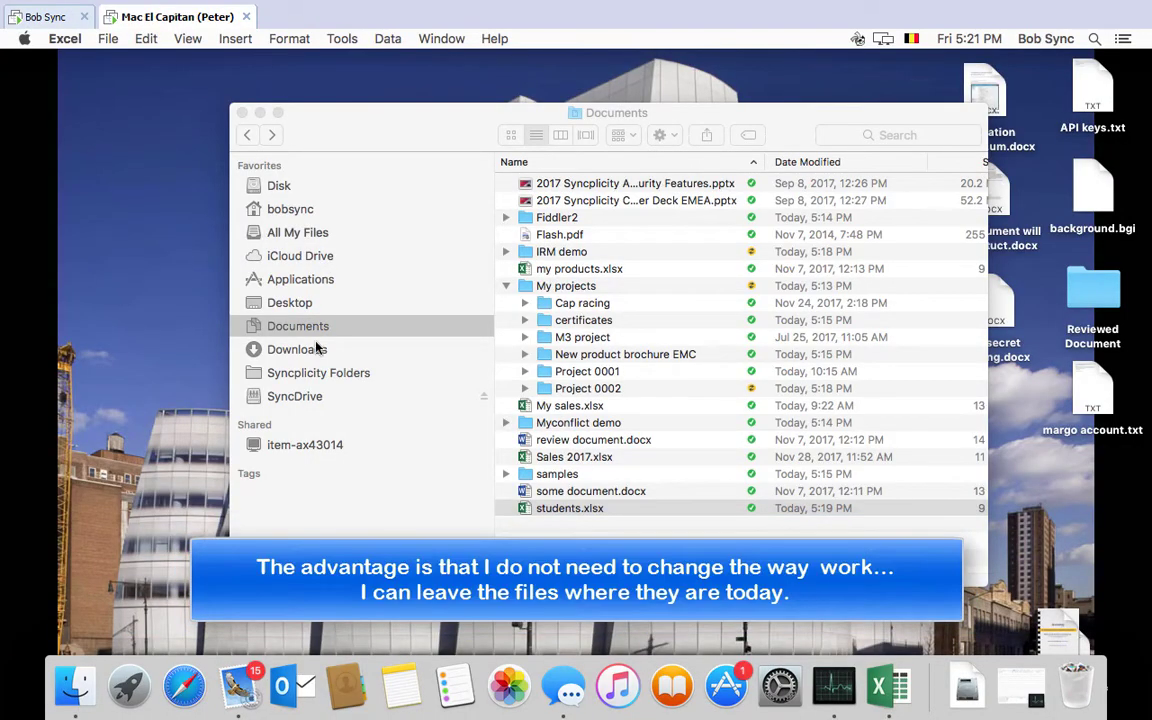
click(310, 334)
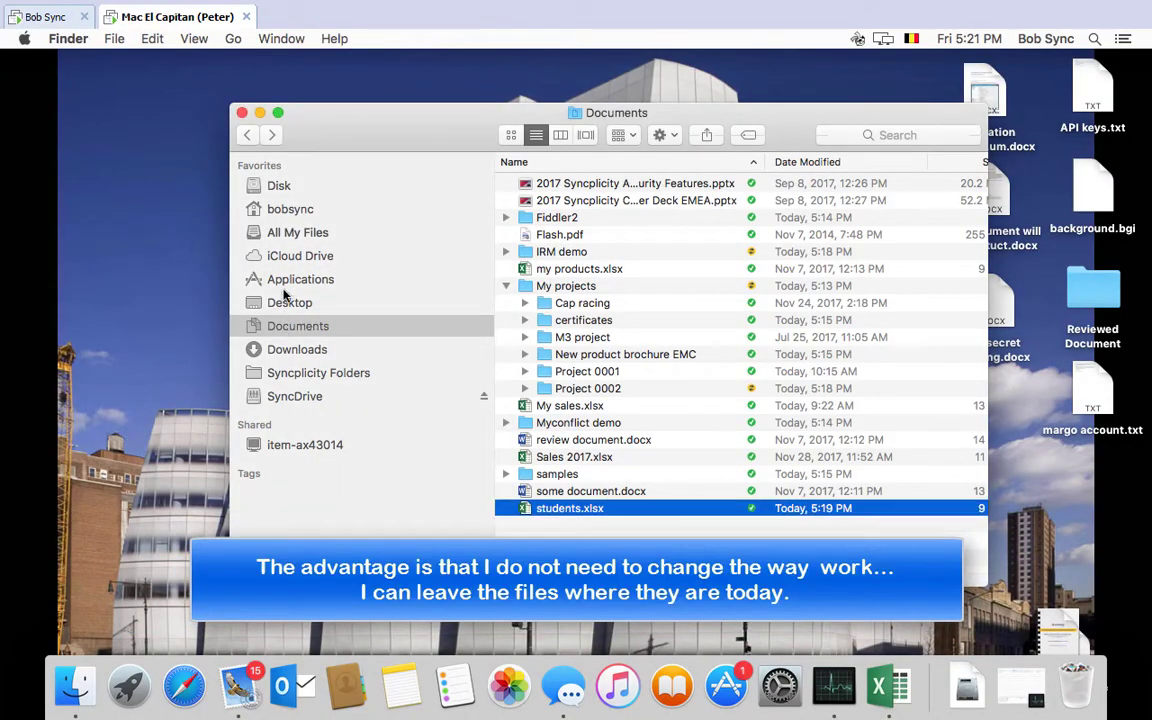
click(285, 210)
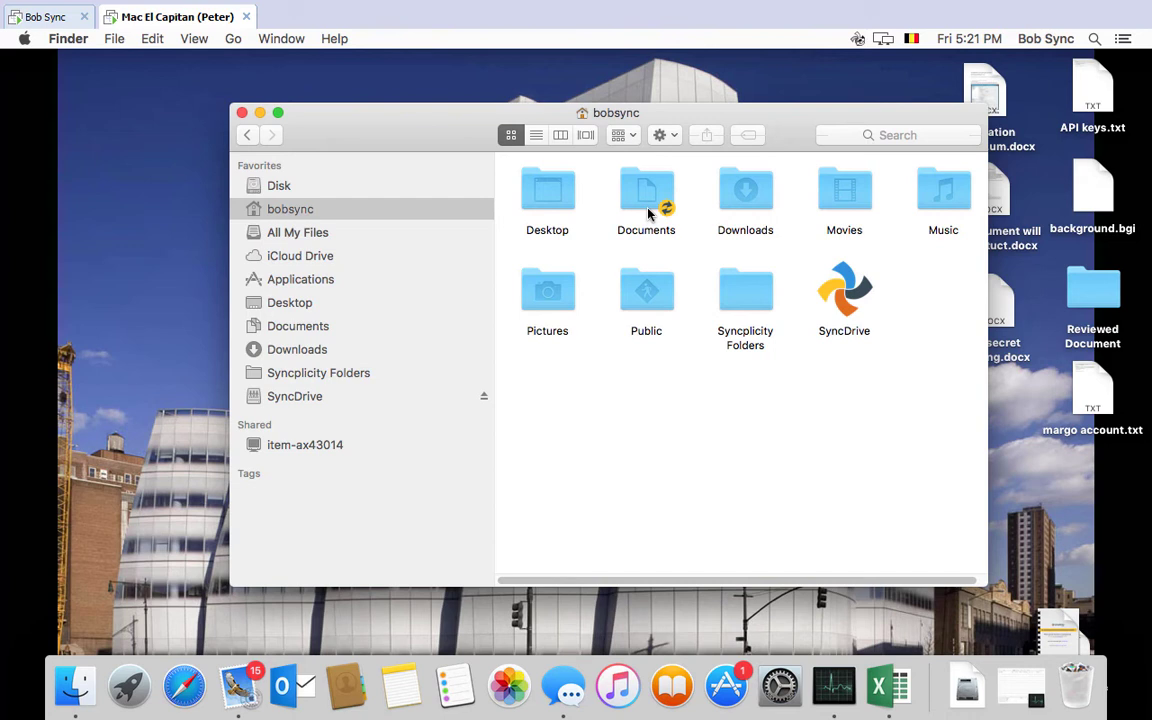
click(272, 187)
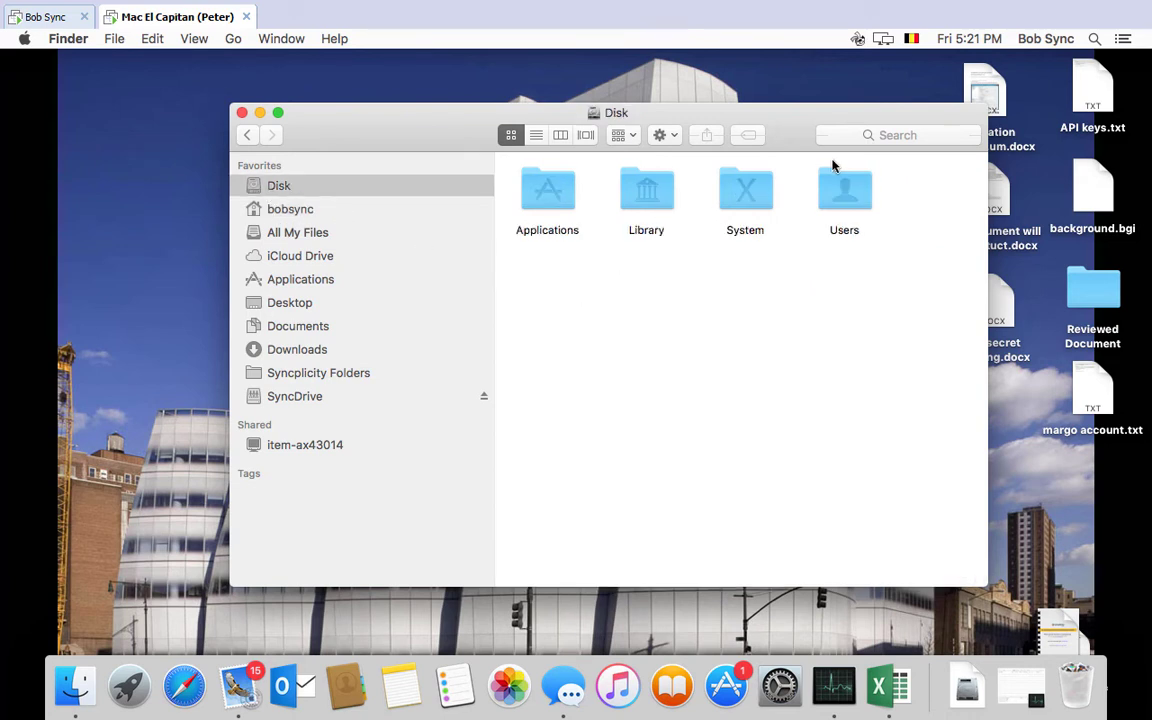
double_click(838, 189)
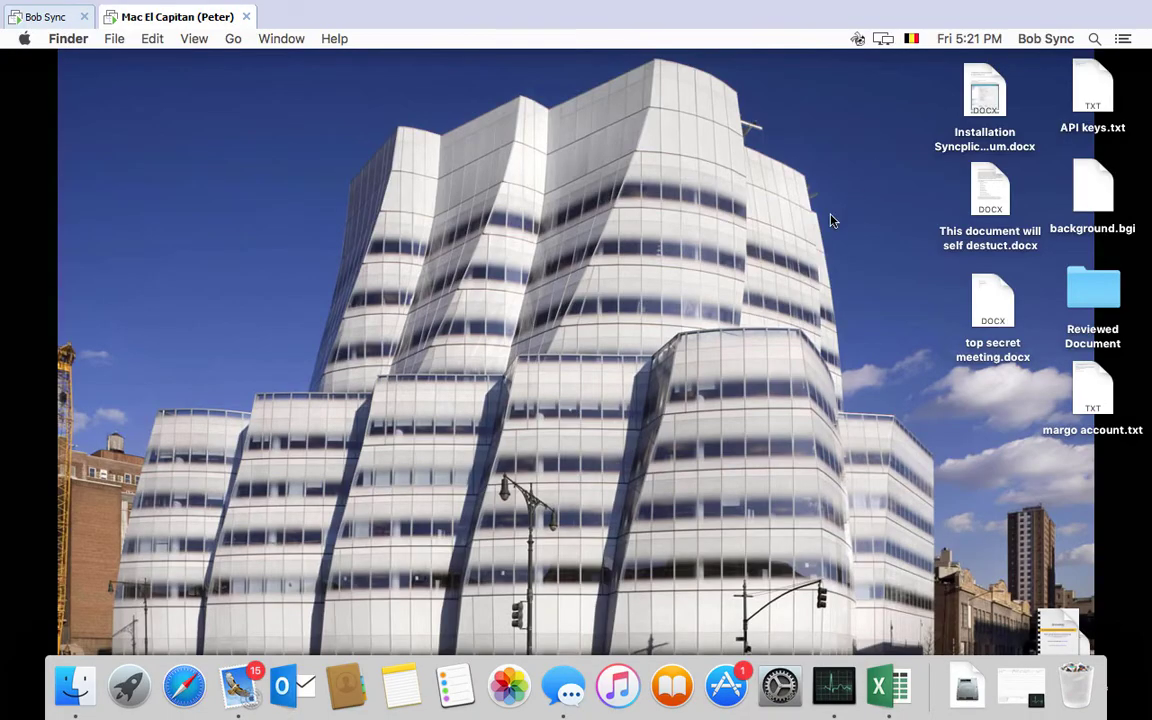
On the Mac, stop synchronizing the home folder's Documents folder with Syncplicity without deleting it
click(122, 679)
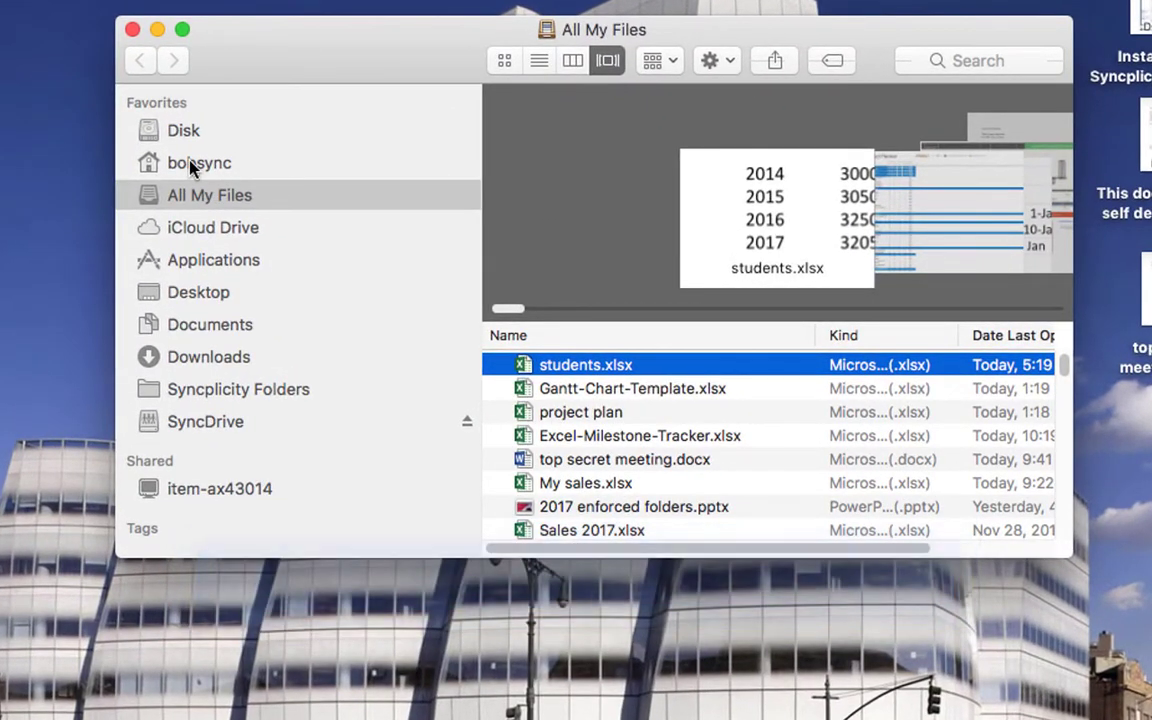
click(194, 164)
right_click(705, 146)
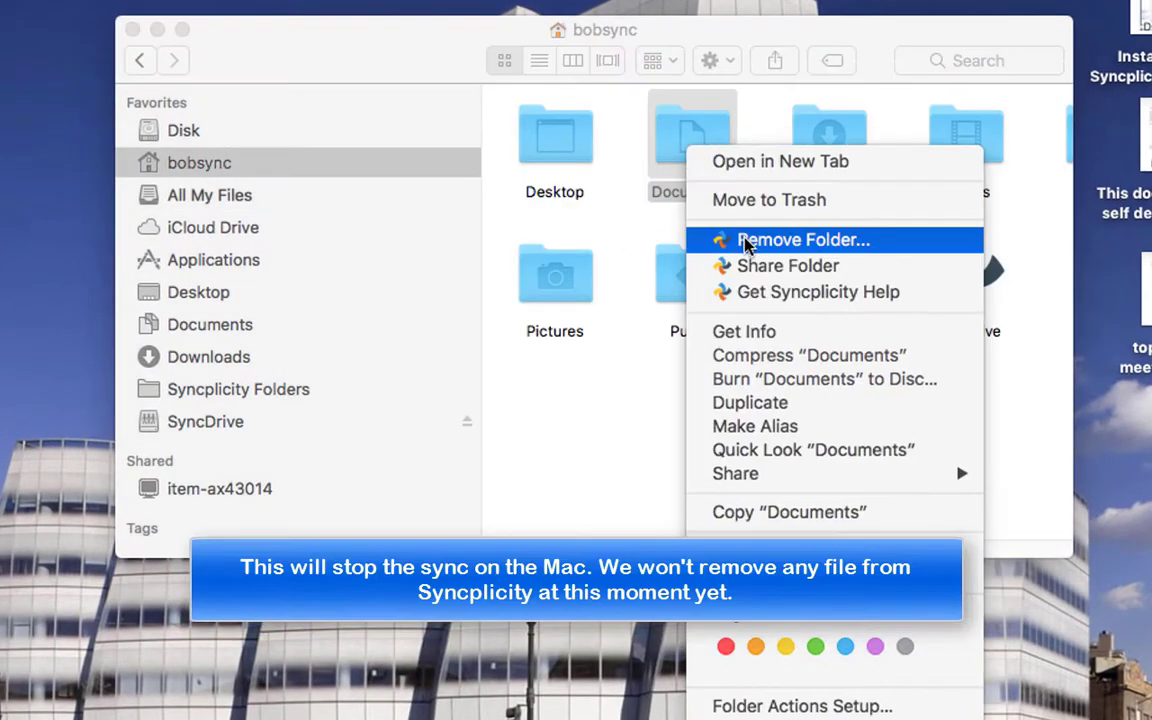
click(716, 228)
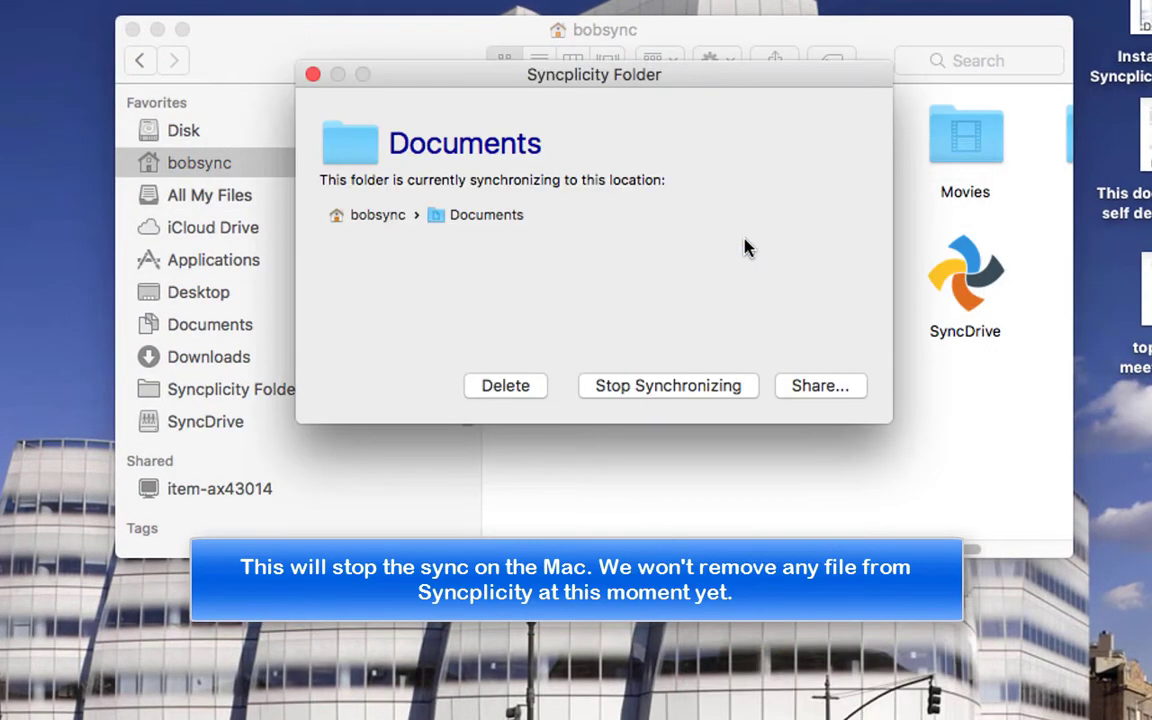
click(668, 386)
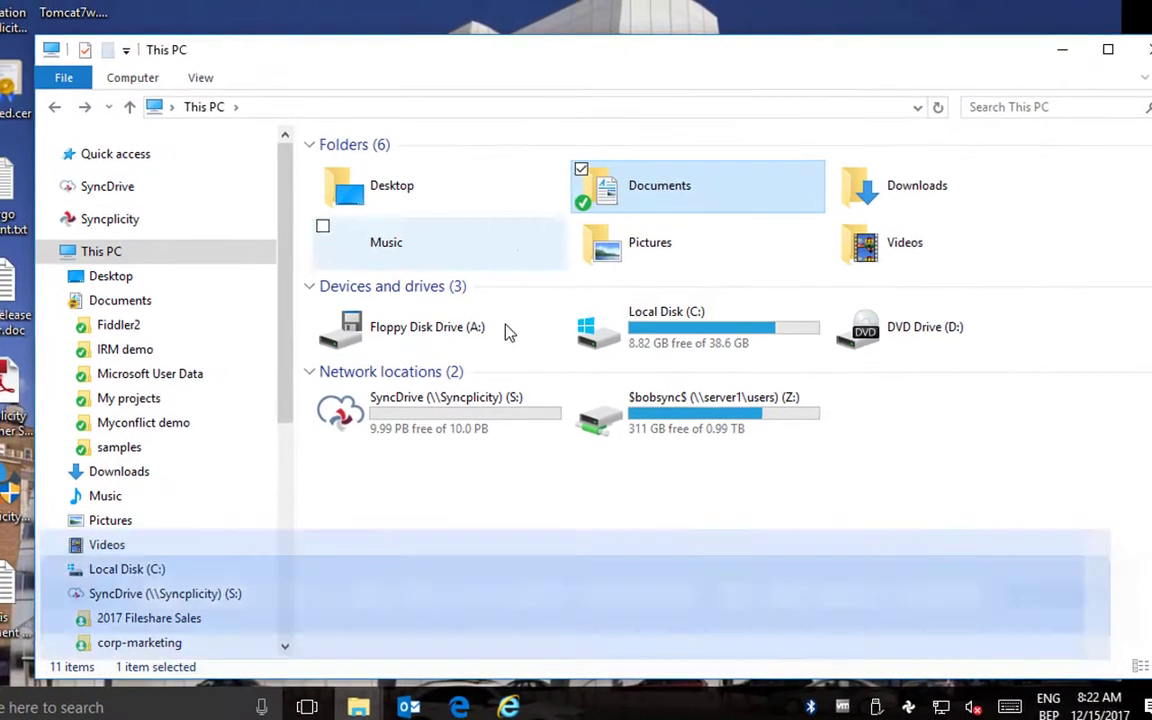
On the Windows PC, stop Syncplicity synchronization of the Documents folder under This PC
right_click(597, 199)
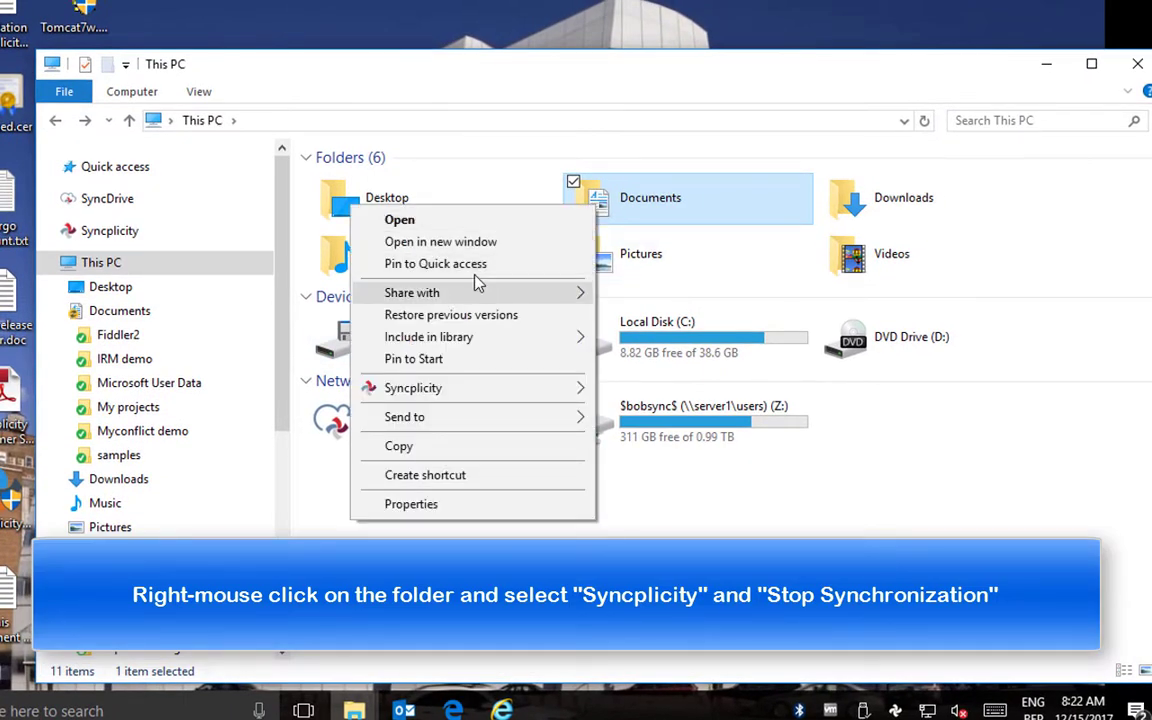
mouse_move(447, 390)
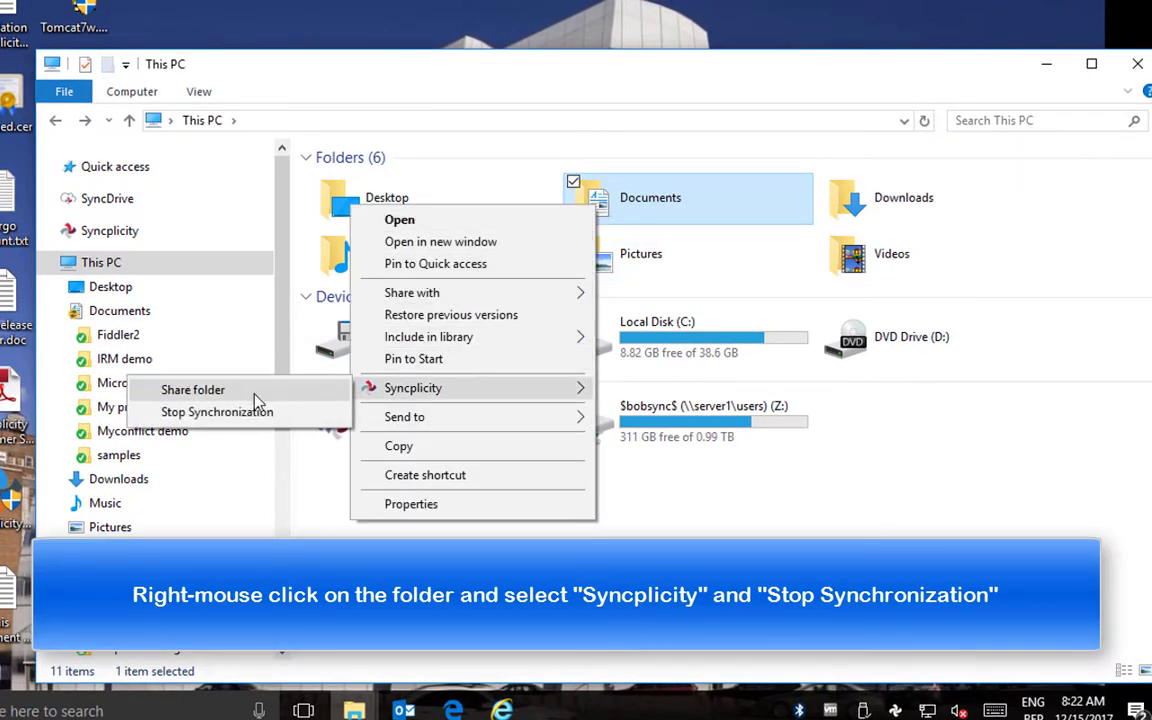
click(250, 411)
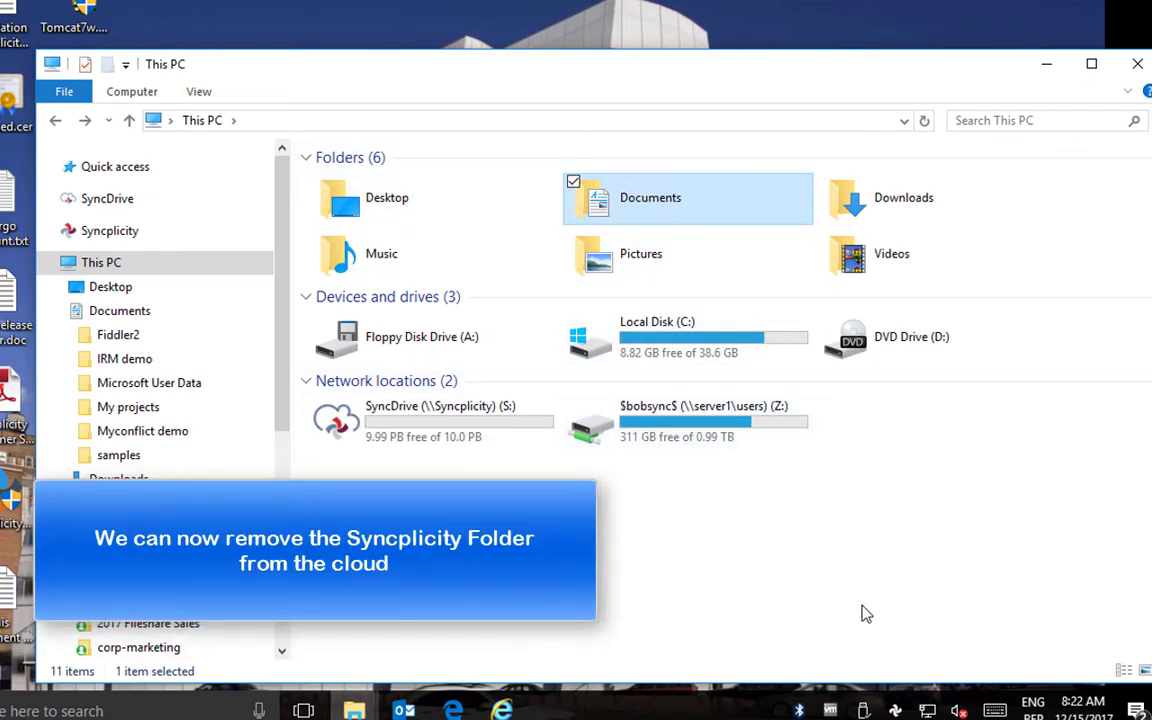
right_click(896, 709)
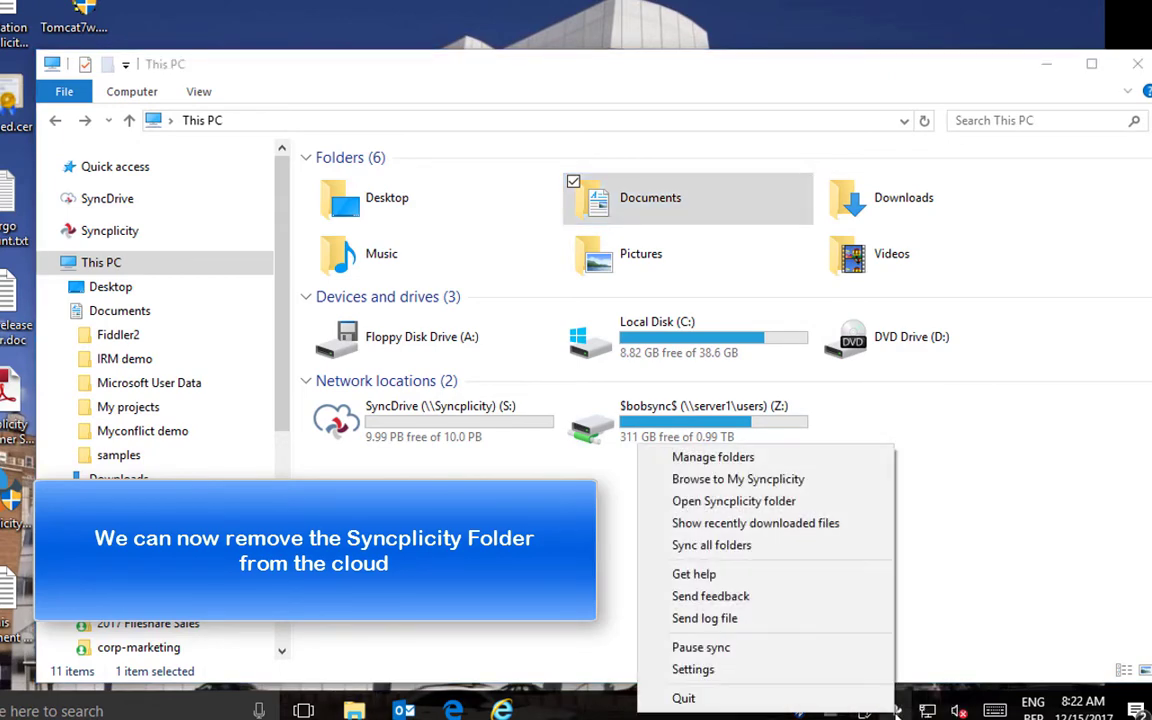
click(812, 479)
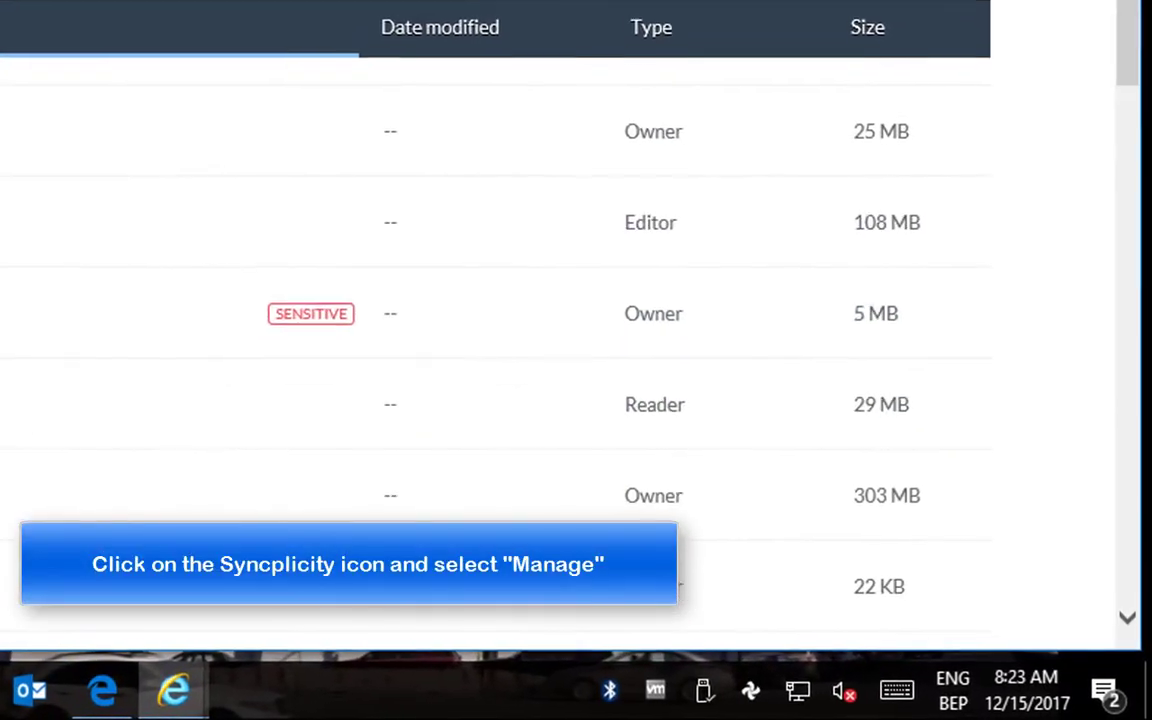
click(1124, 41)
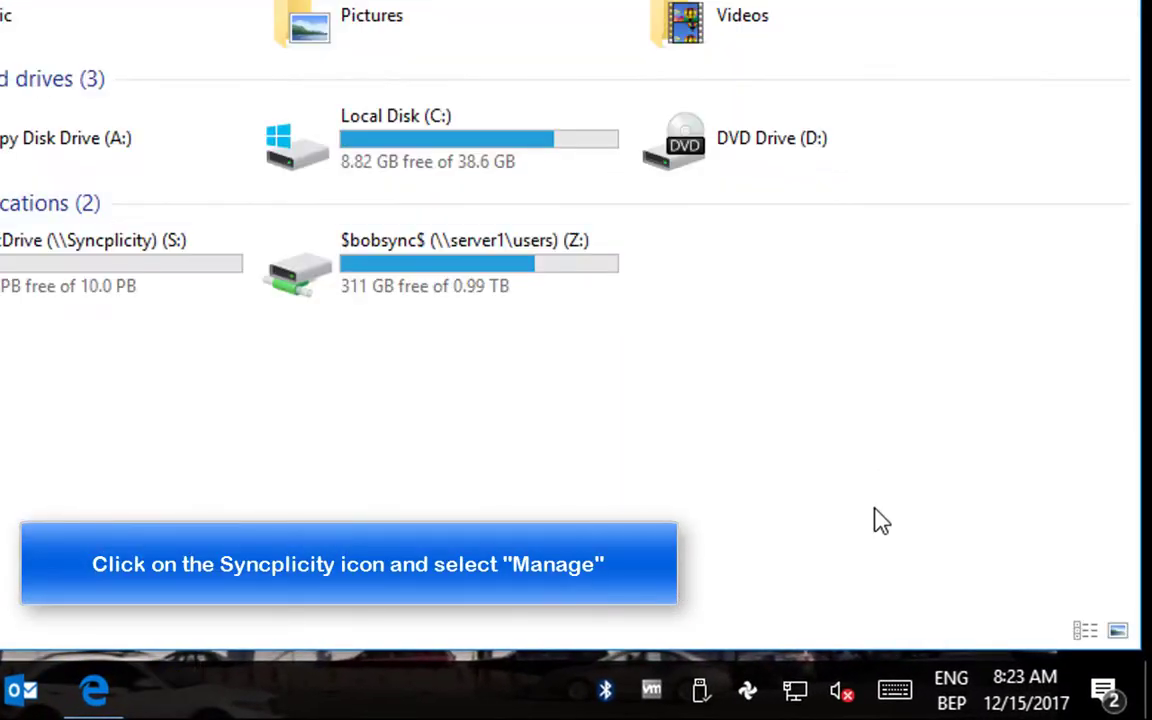
Open Syncplicity's folder management, select the Documents folder, and bring up its sync-to-this-computer setup, then dismiss it without syncing
click(750, 694)
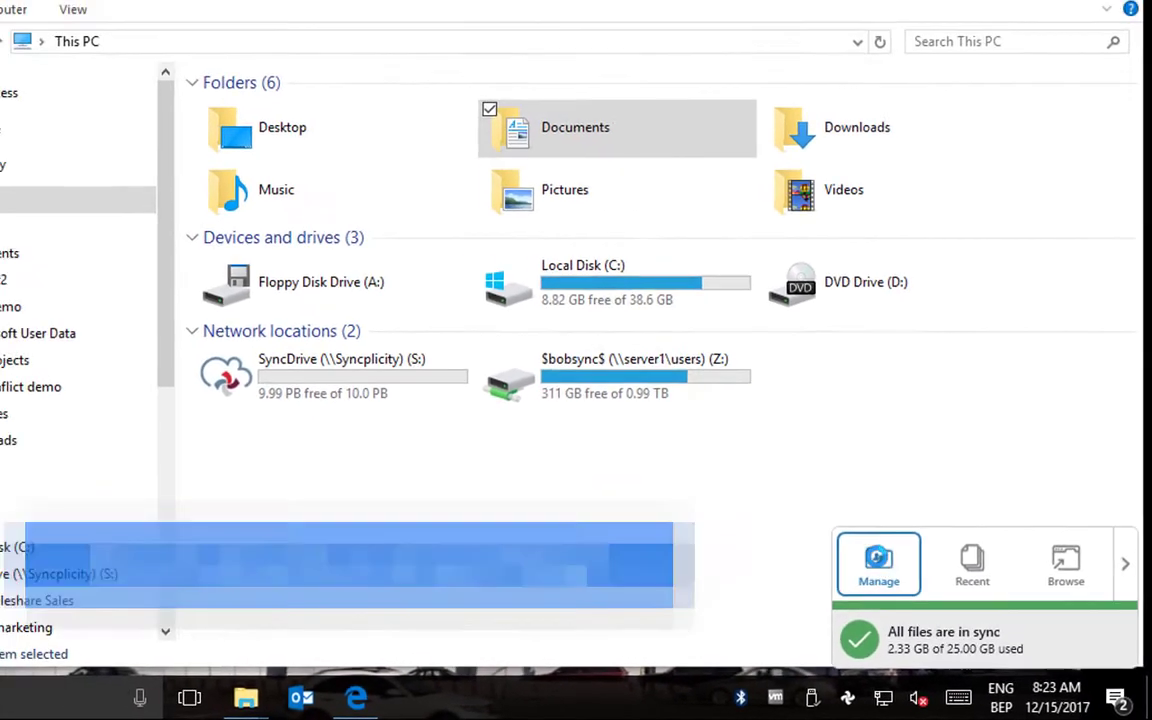
click(789, 512)
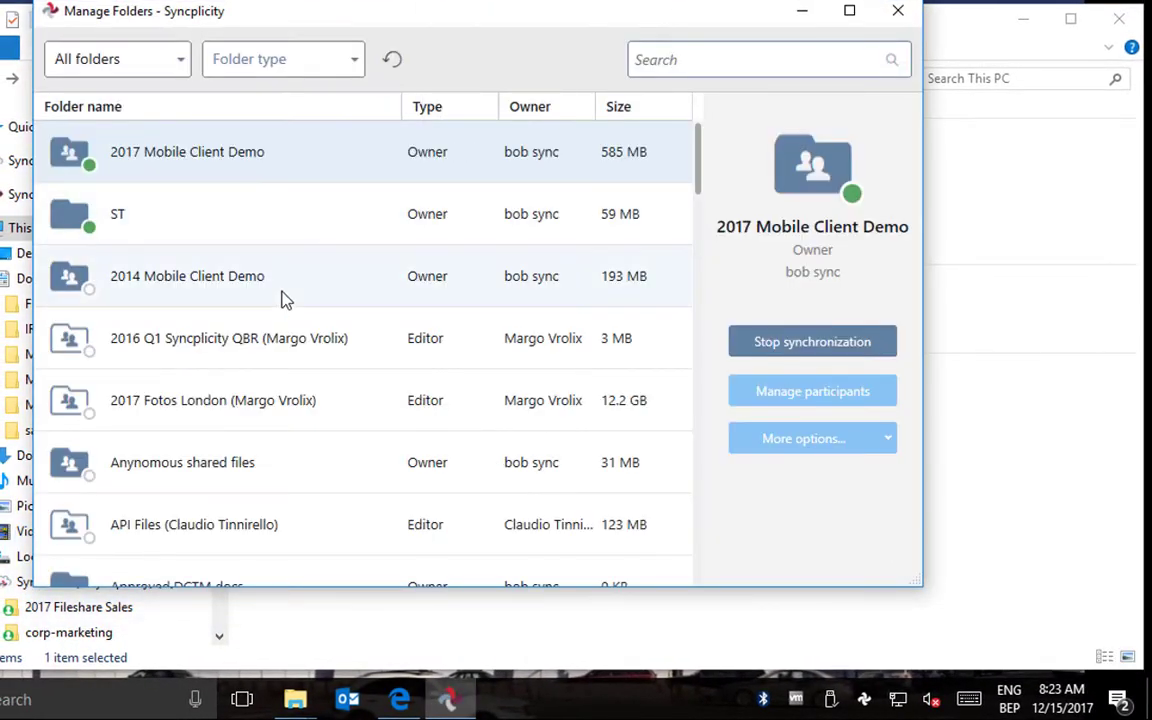
scroll(332, 380, down, 5)
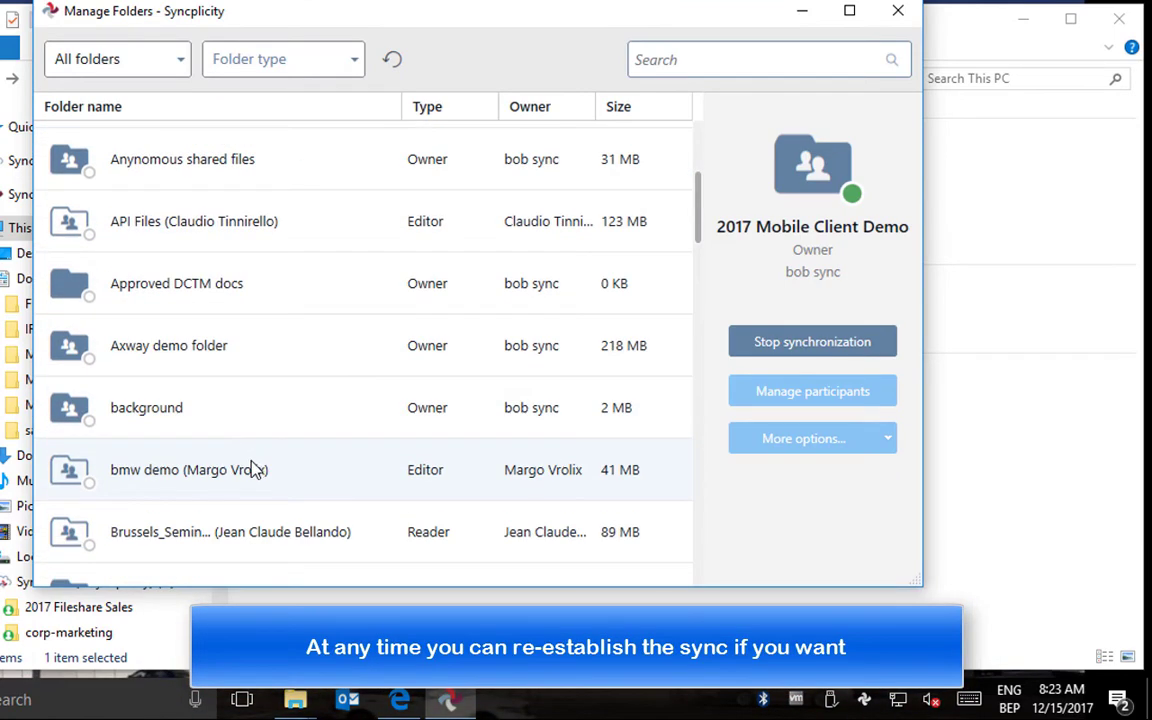
scroll(250, 470, down, 5)
scroll(248, 468, down, 3)
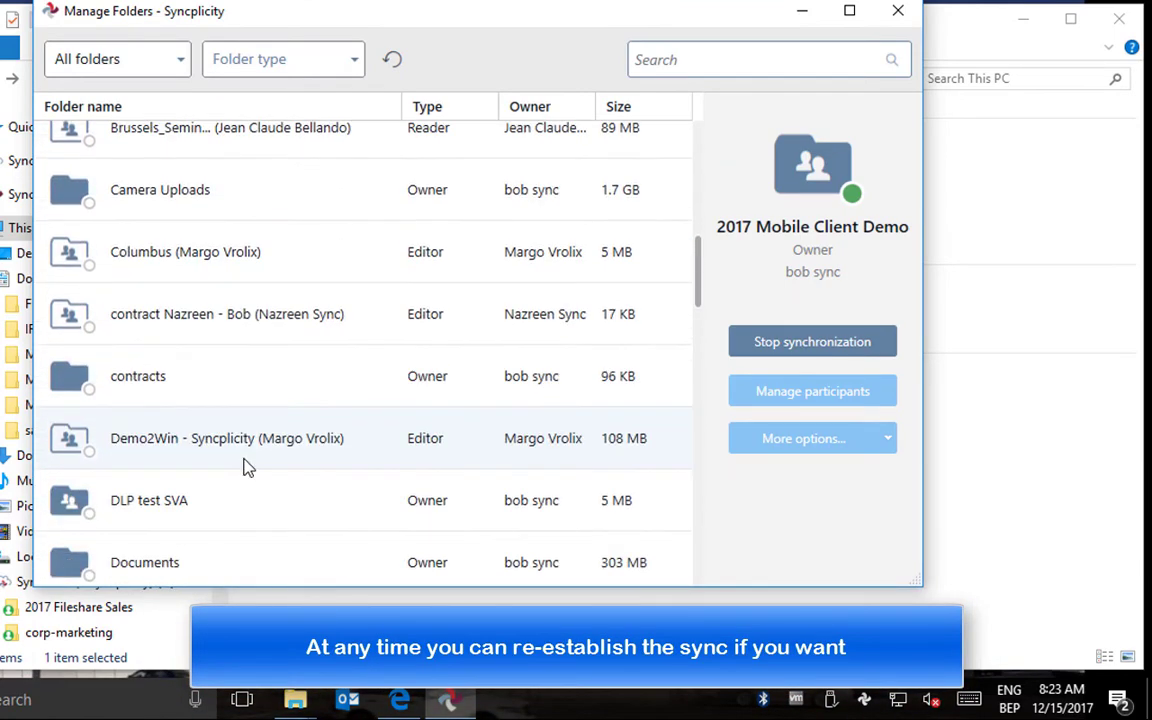
click(163, 512)
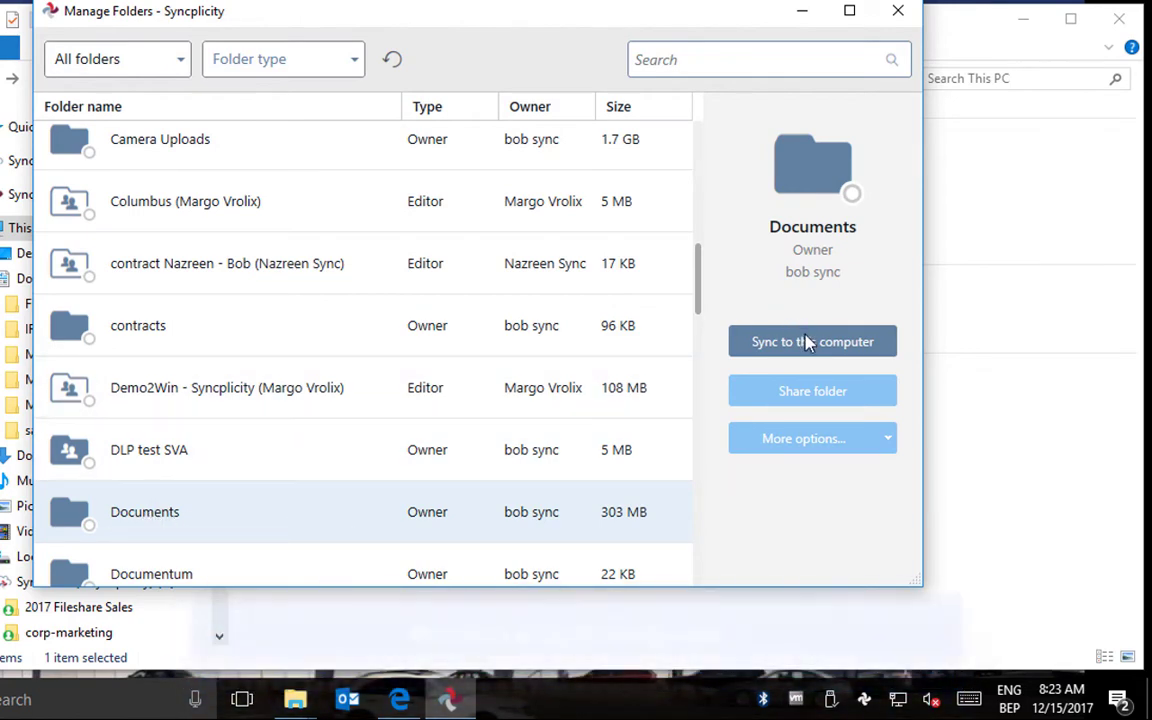
click(805, 341)
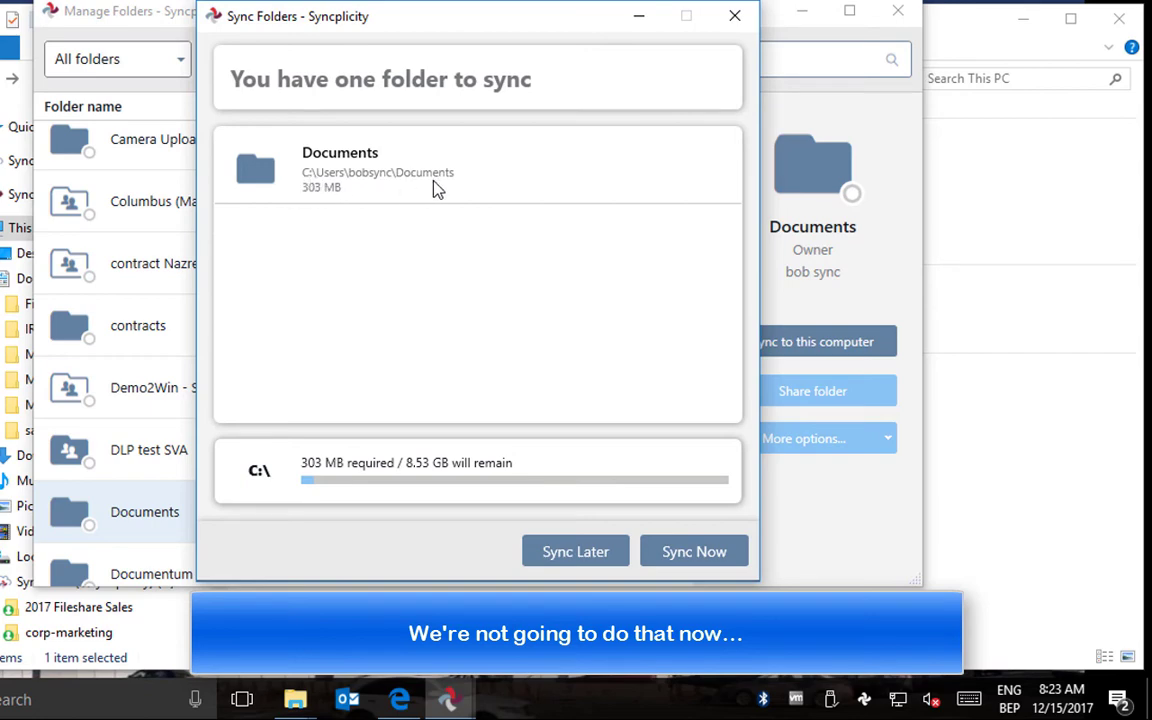
click(734, 16)
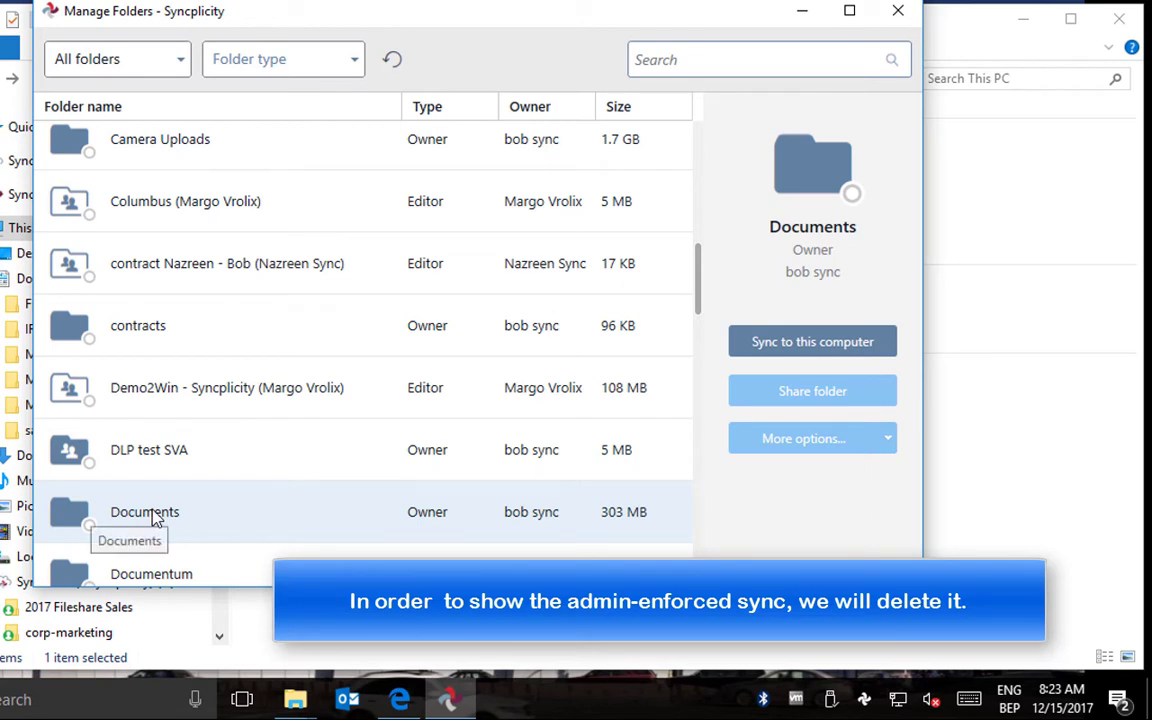
Delete the Documents folder from the Syncplicity account and close the folder management and File Explorer windows
right_click(152, 513)
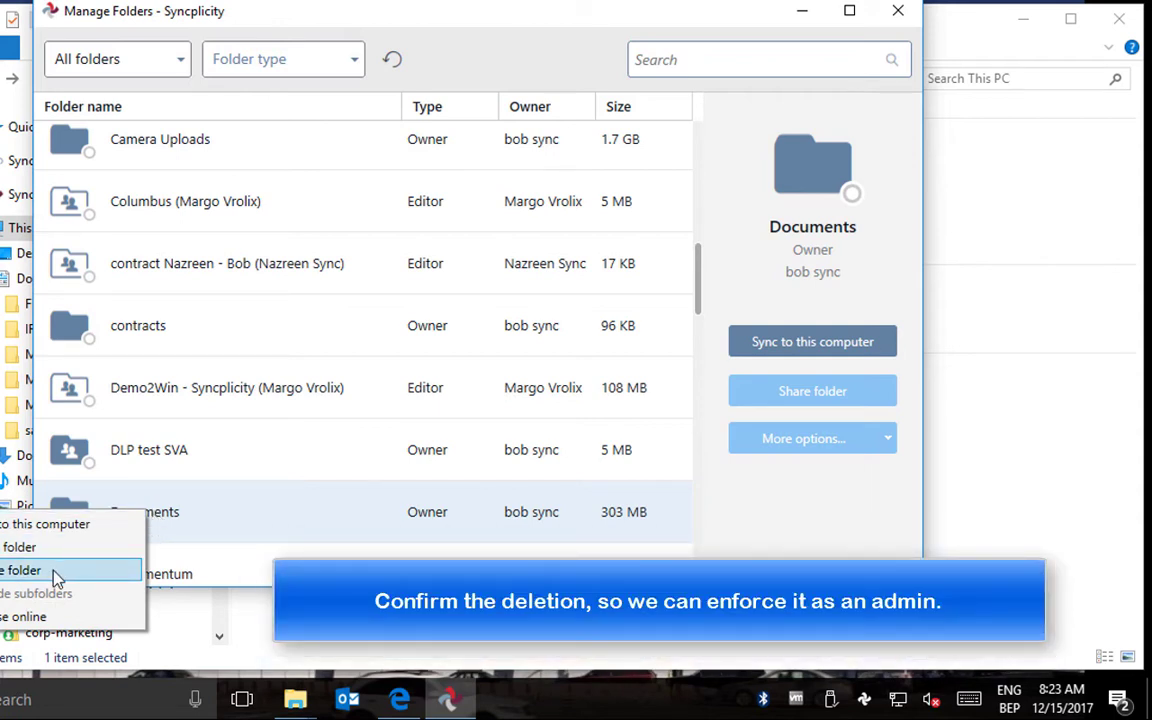
click(57, 578)
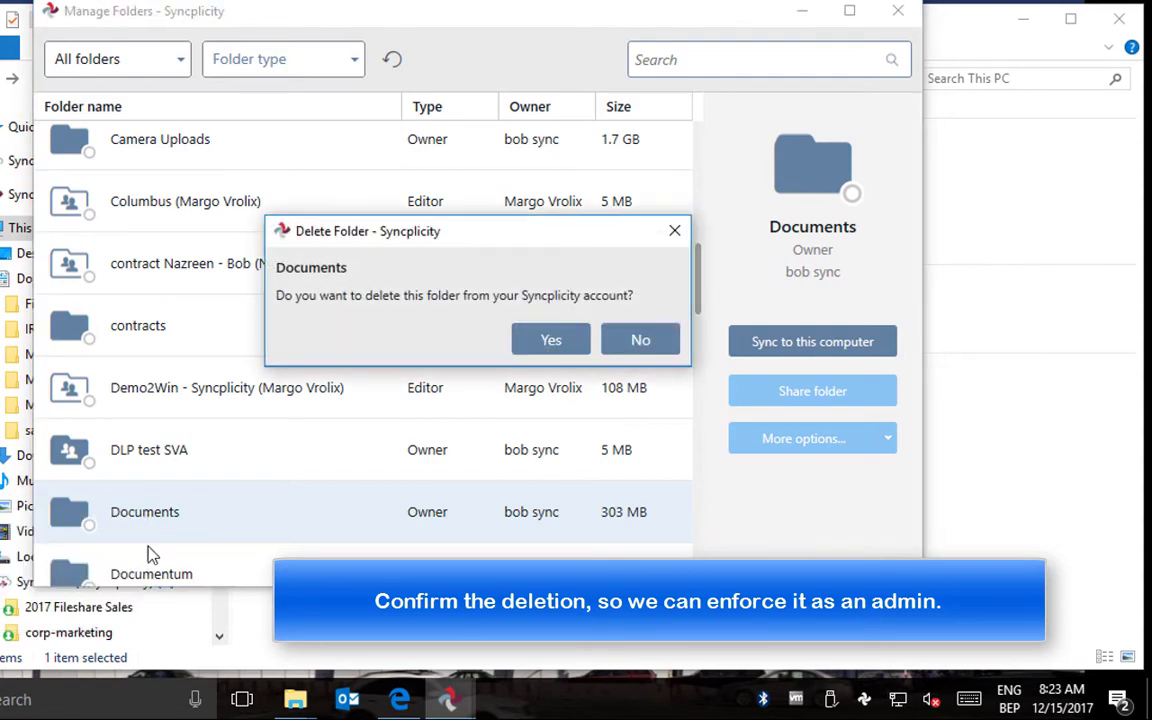
click(550, 339)
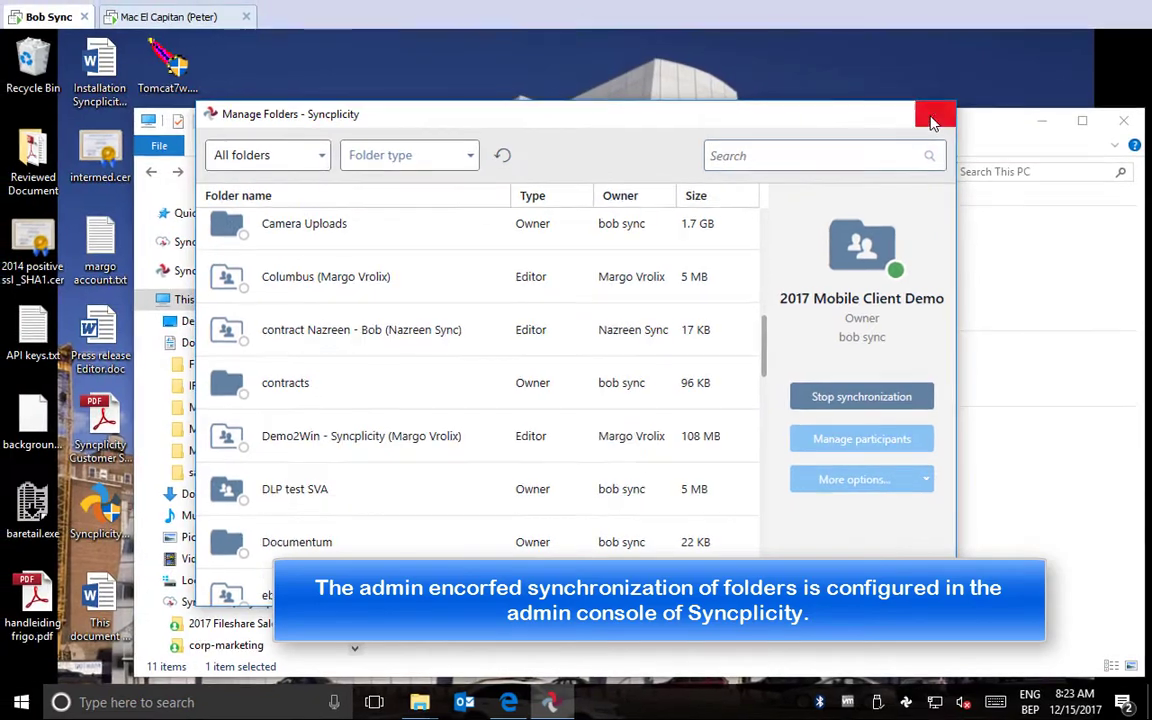
click(898, 10)
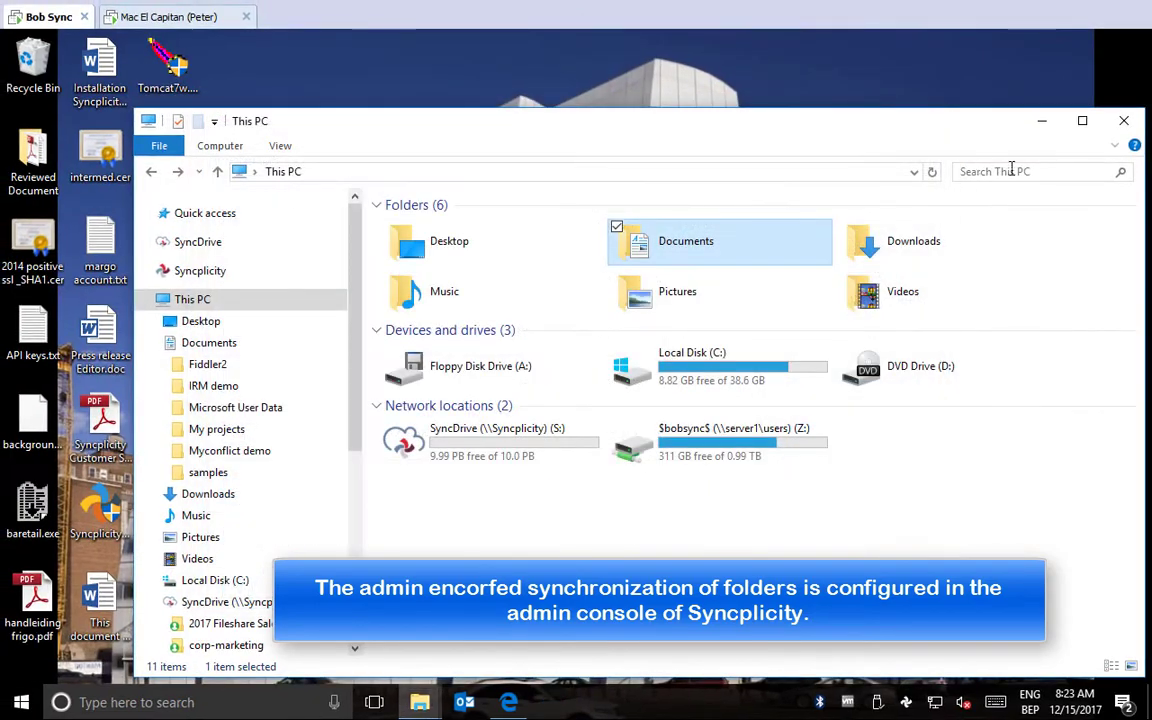
click(1122, 122)
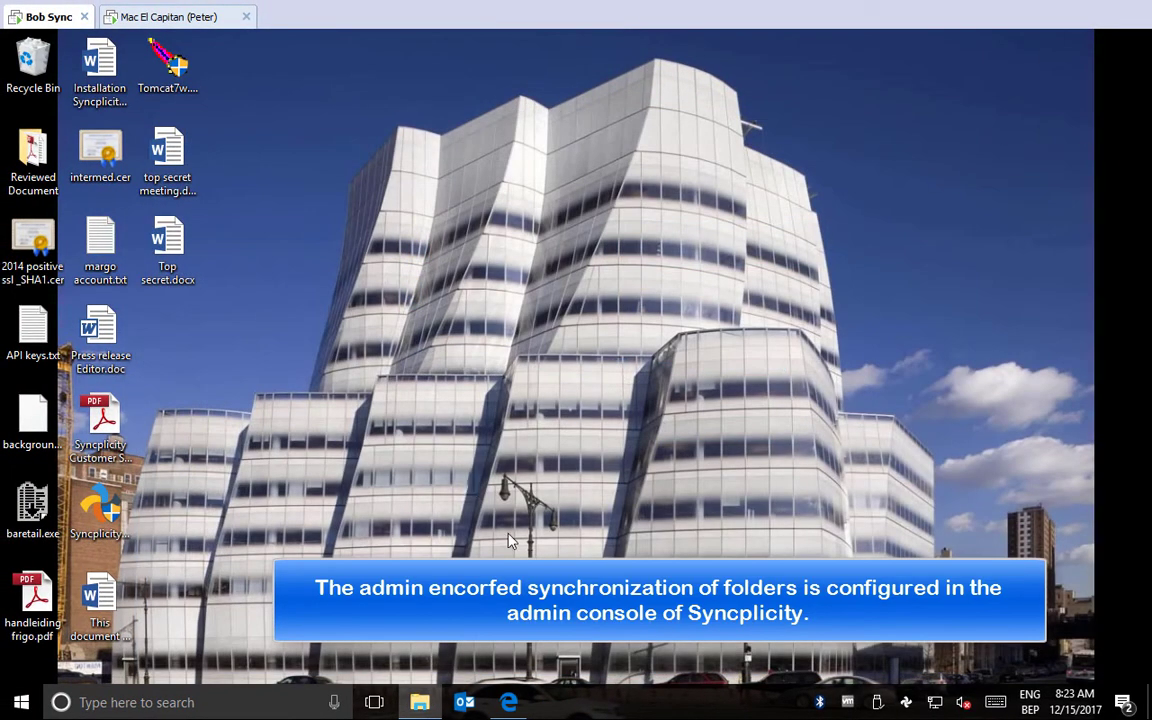
Browse to My Syncplicity online and open the signed-in administrator's own user account from the admin user accounts
right_click(905, 704)
click(702, 500)
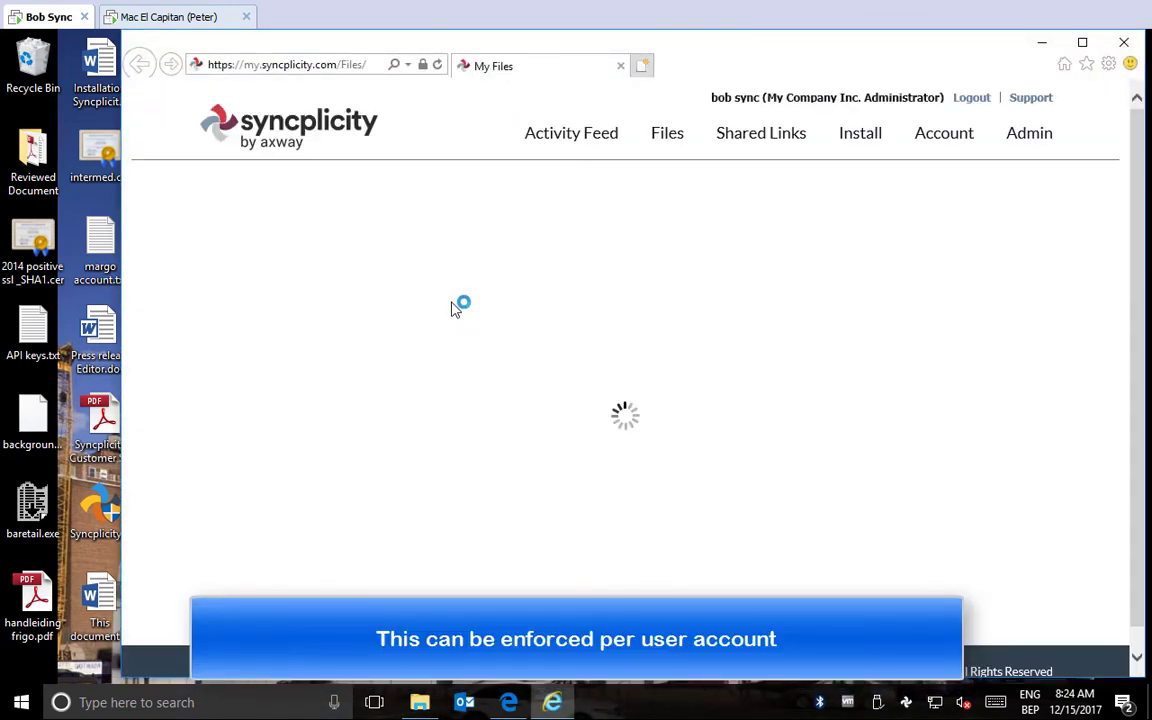
click(1027, 136)
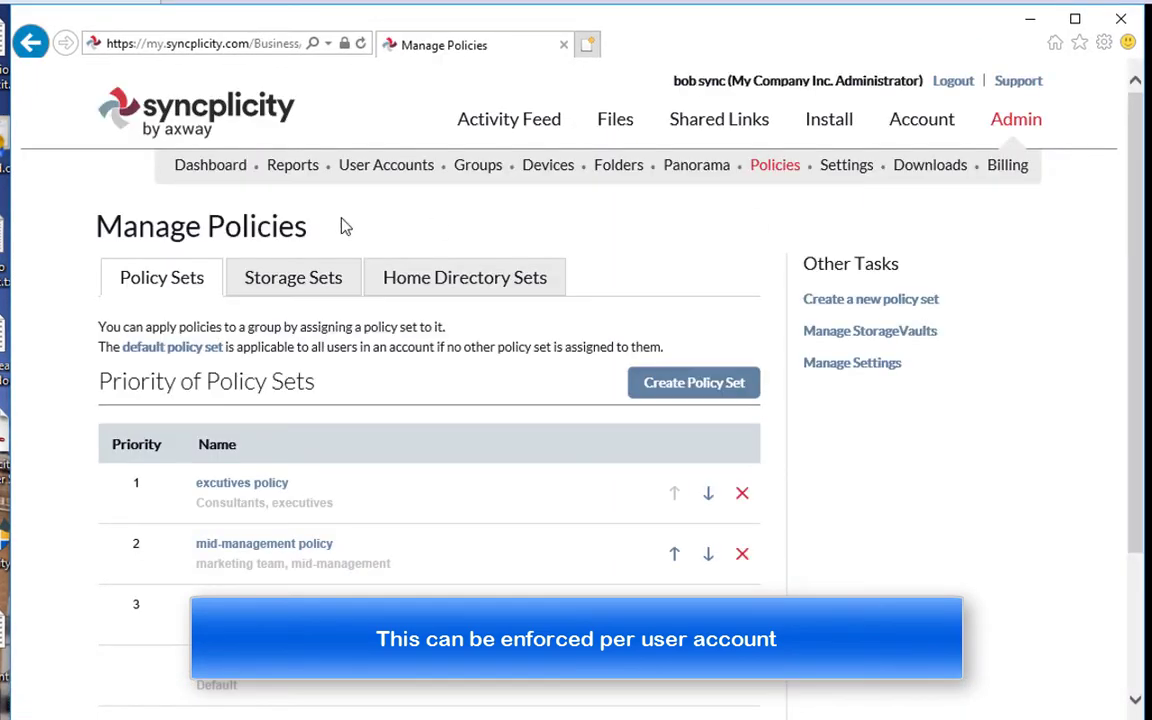
click(376, 167)
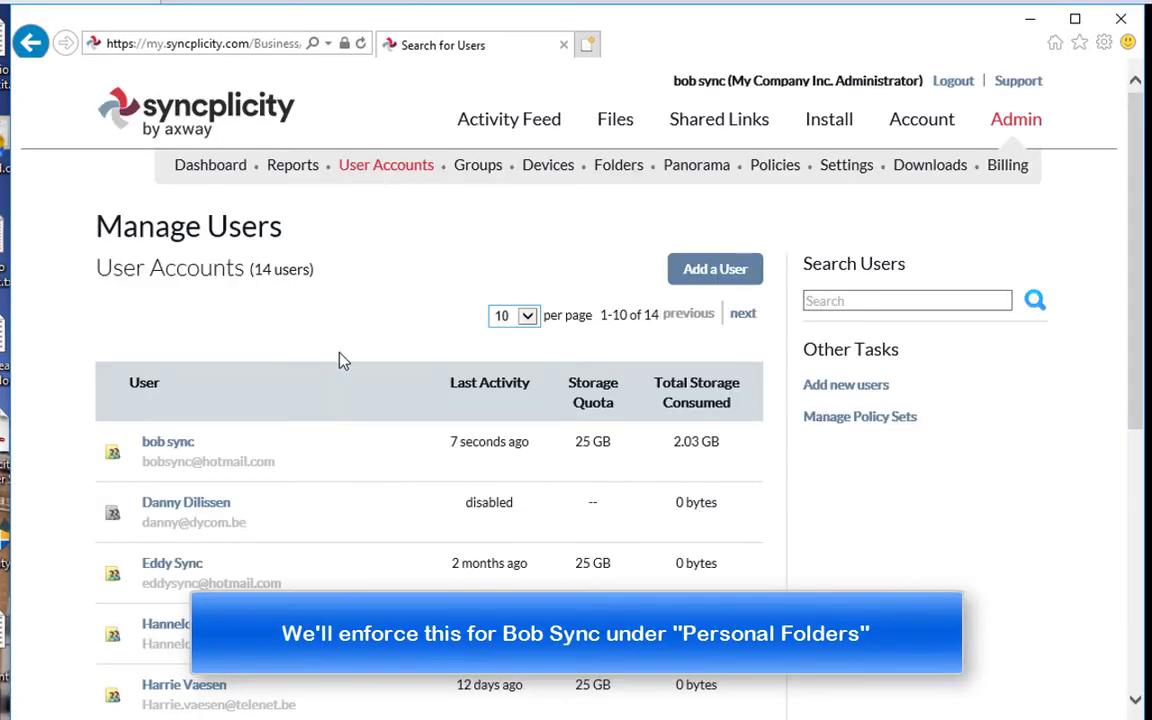
click(166, 442)
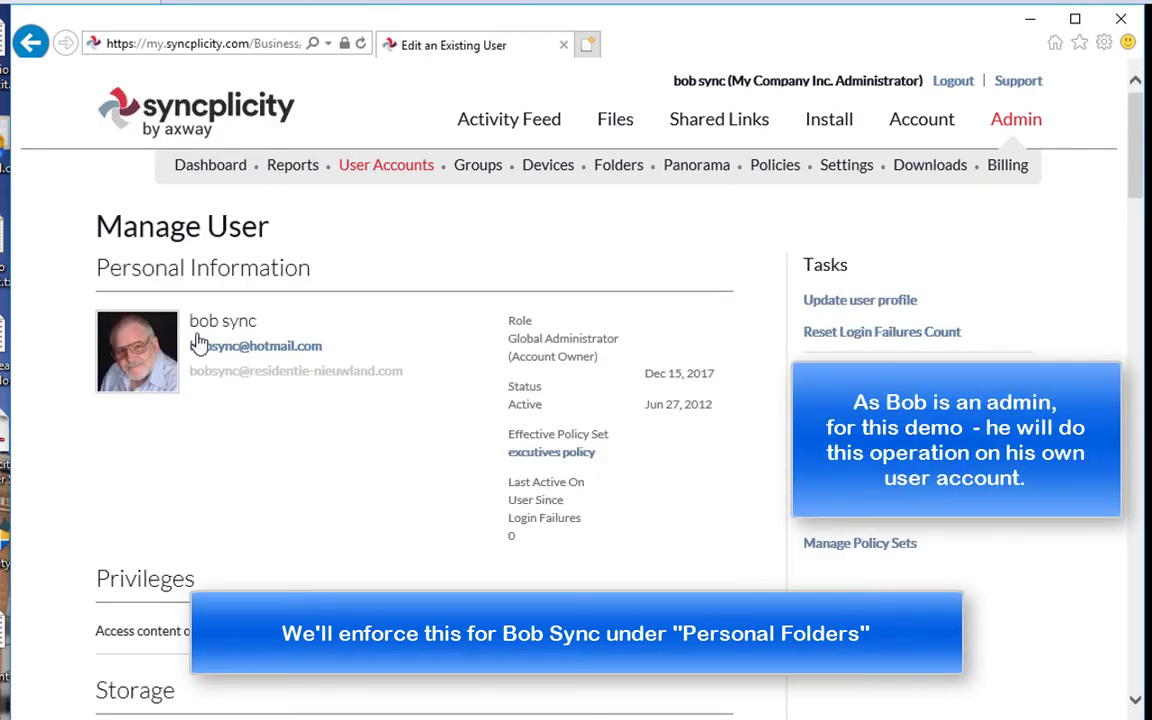
Find the Personal Folders section of the user account and open its management page
scroll(453, 396, down, 2)
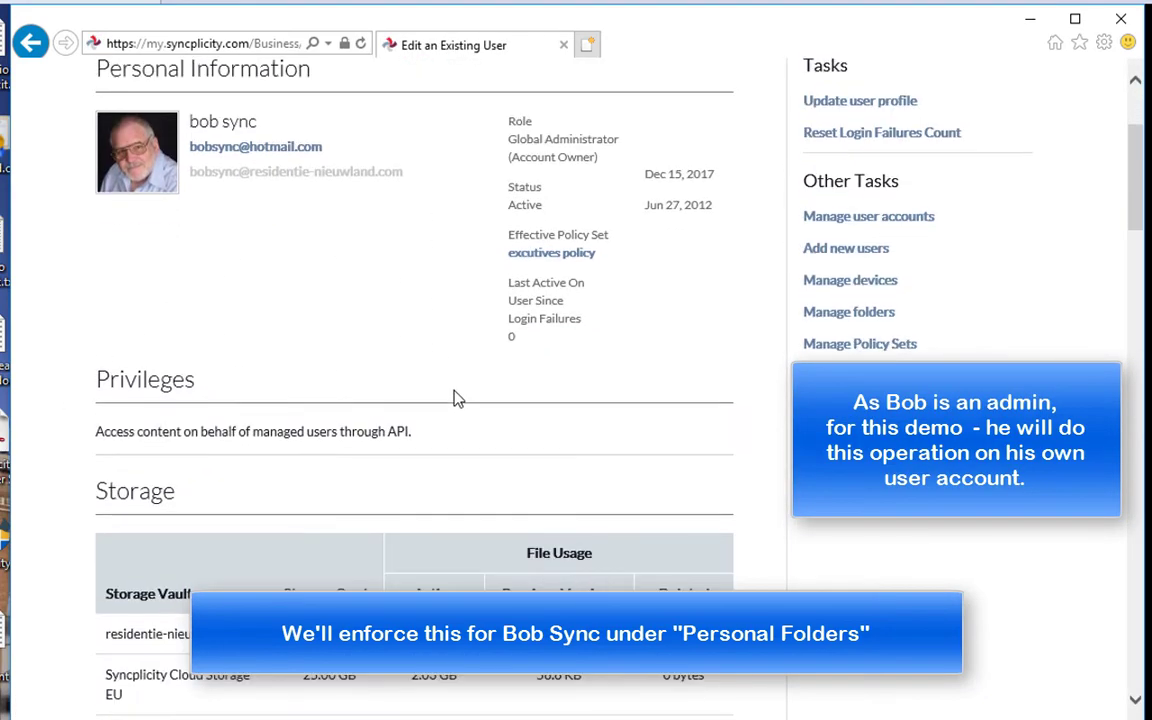
scroll(453, 394, down, 10)
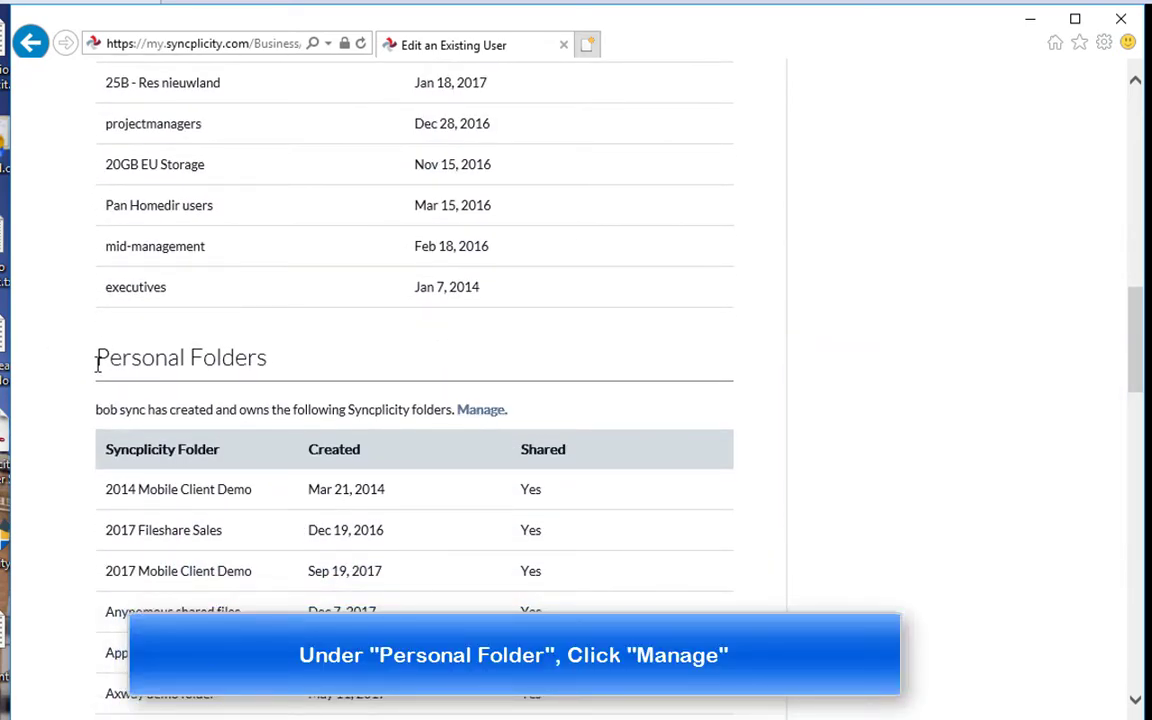
drag(101, 366, 262, 366)
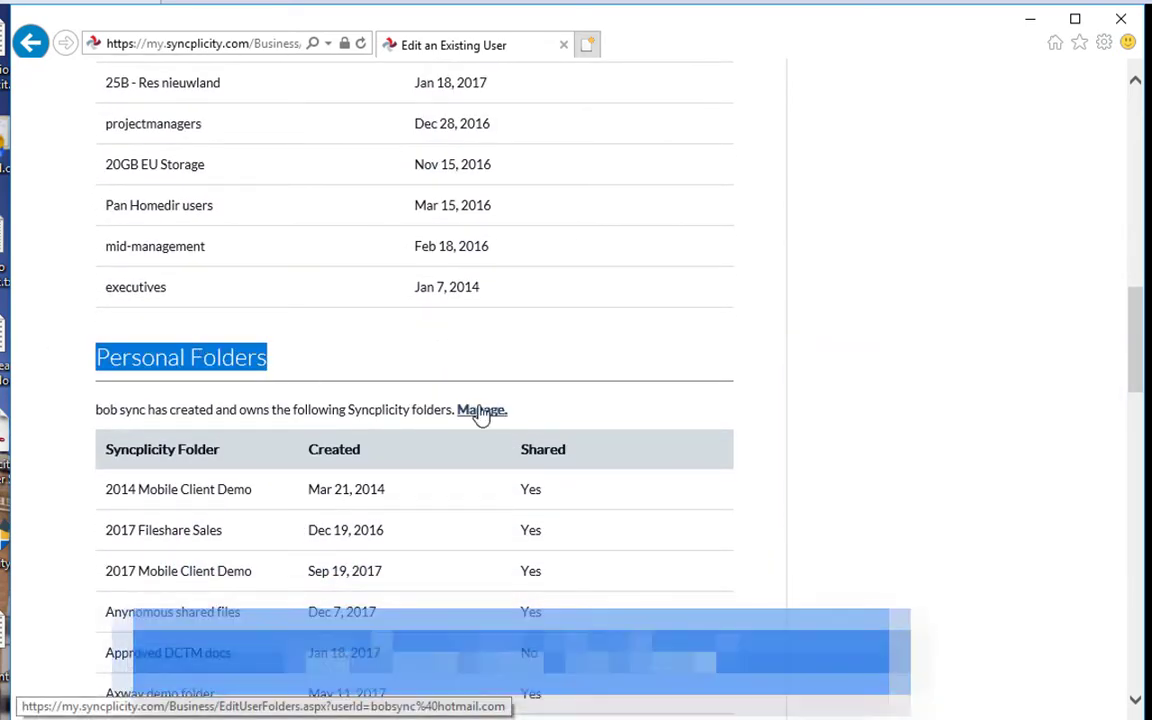
click(481, 410)
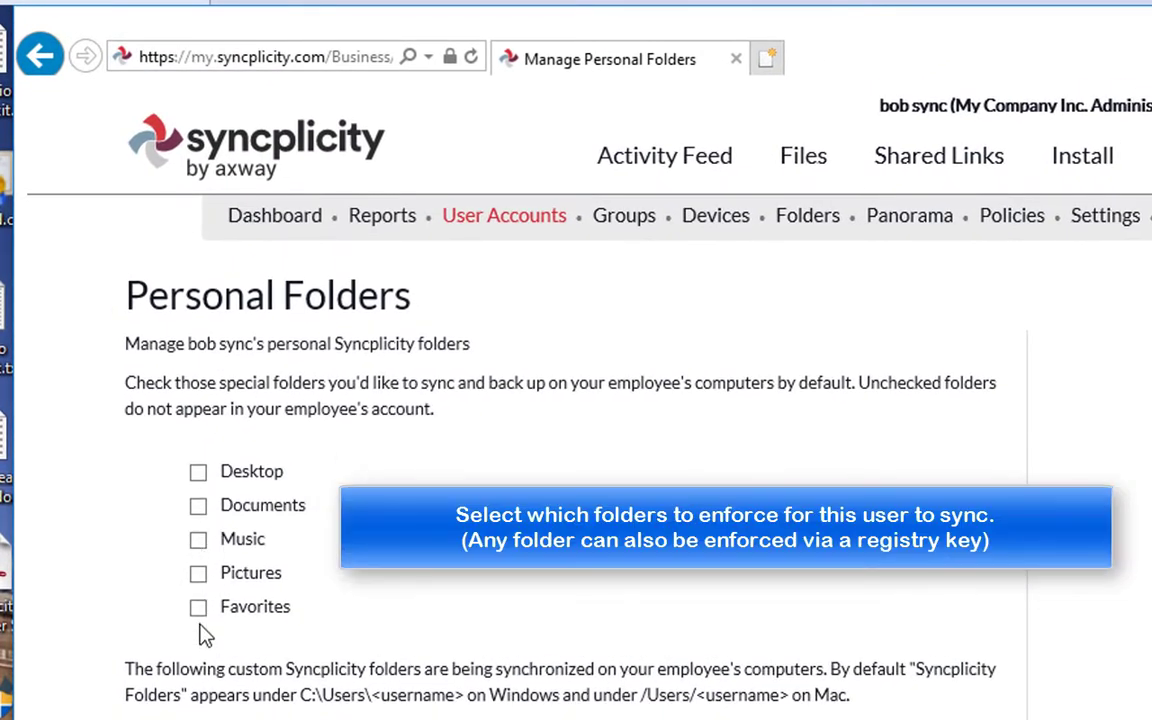
Enforce syncing of the Documents special folder only, leaving Desktop unchecked, and save the user's personal folders
click(198, 507)
click(199, 473)
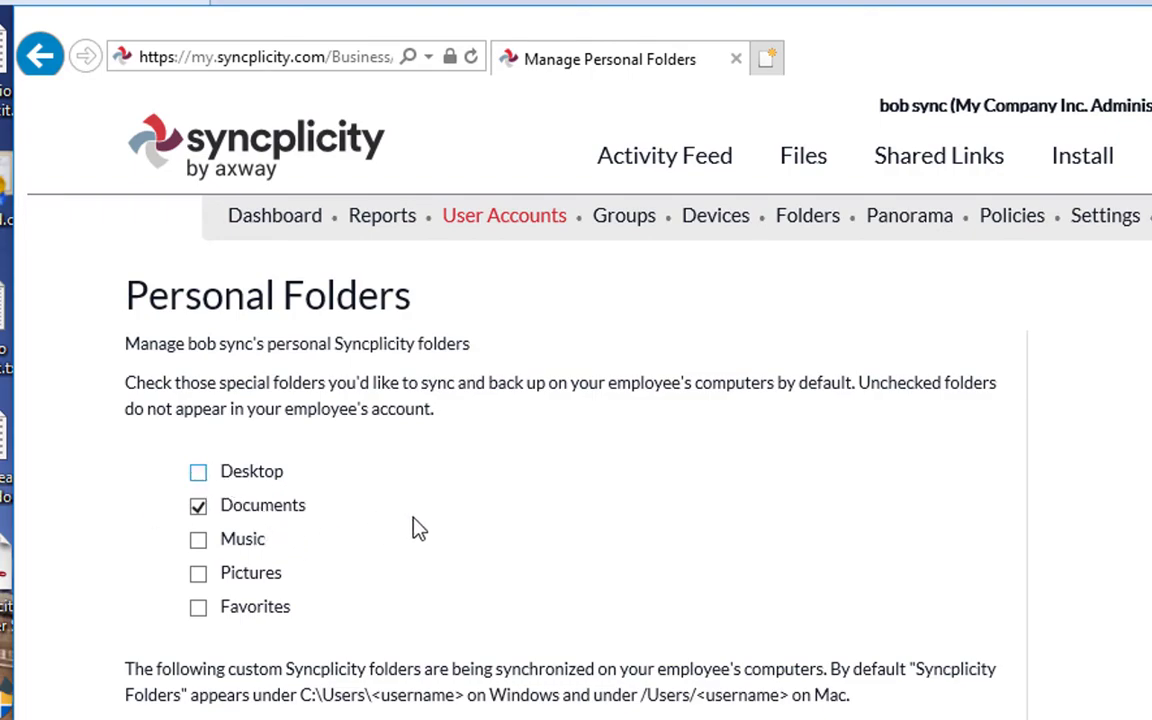
scroll(418, 530, down, 15)
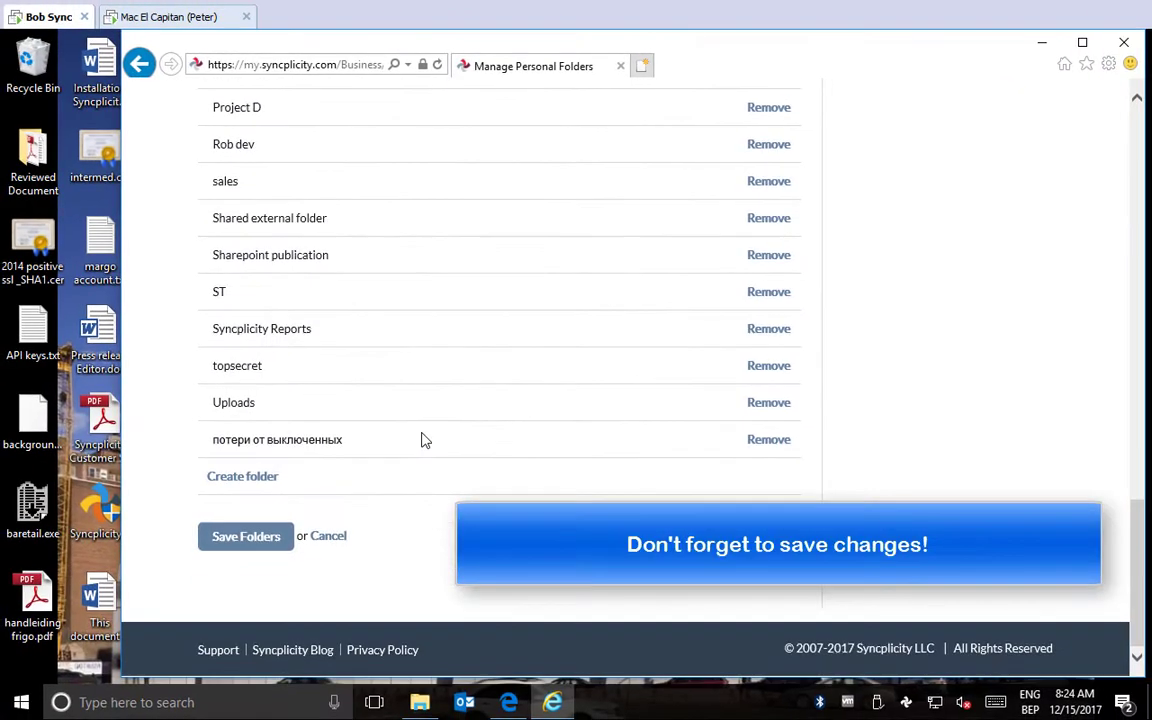
scroll(252, 545, up, 1)
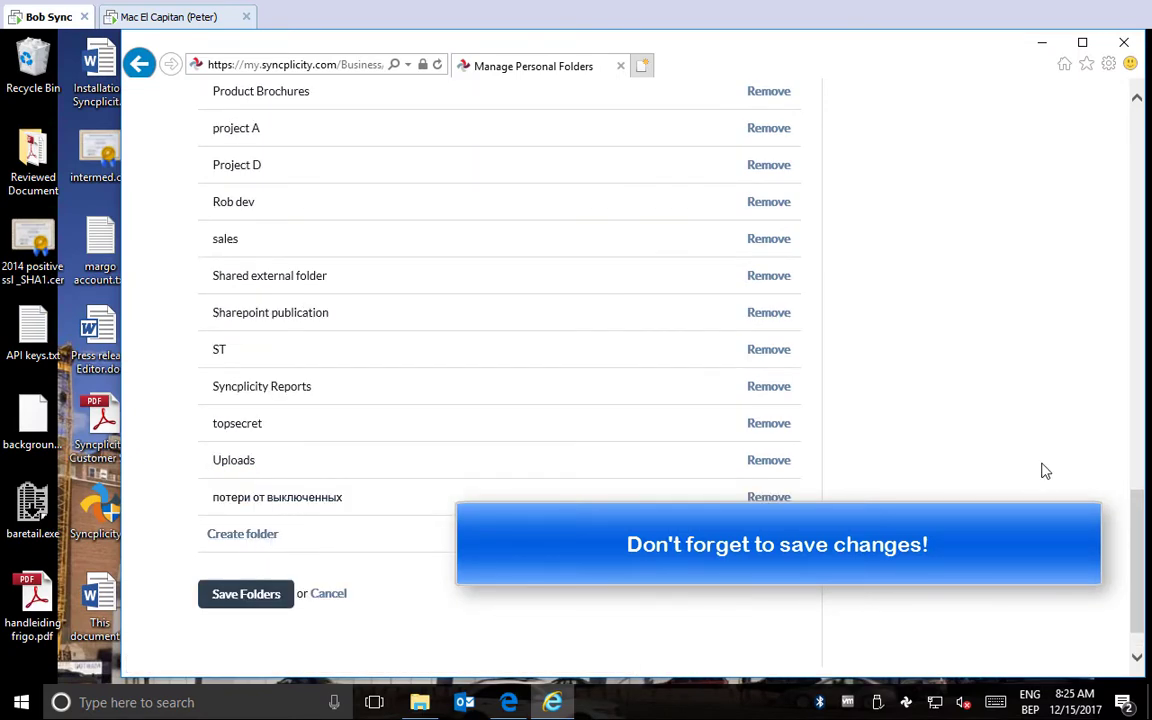
scroll(1140, 345, up, 3)
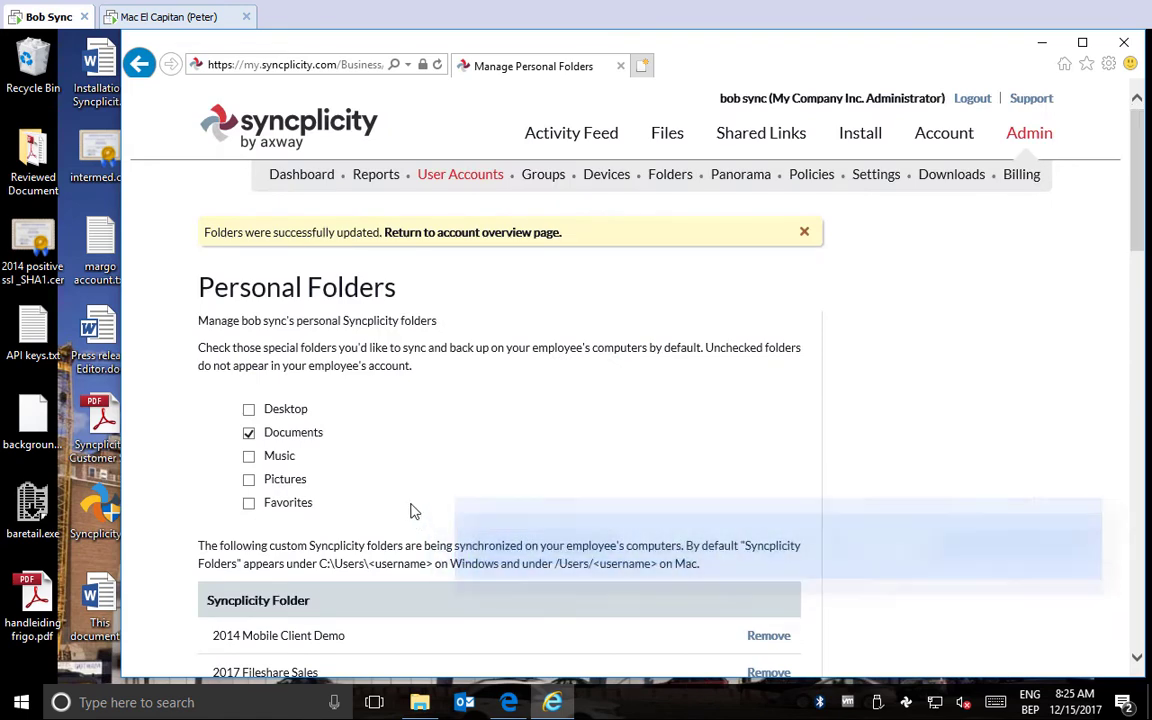
drag(204, 228, 582, 245)
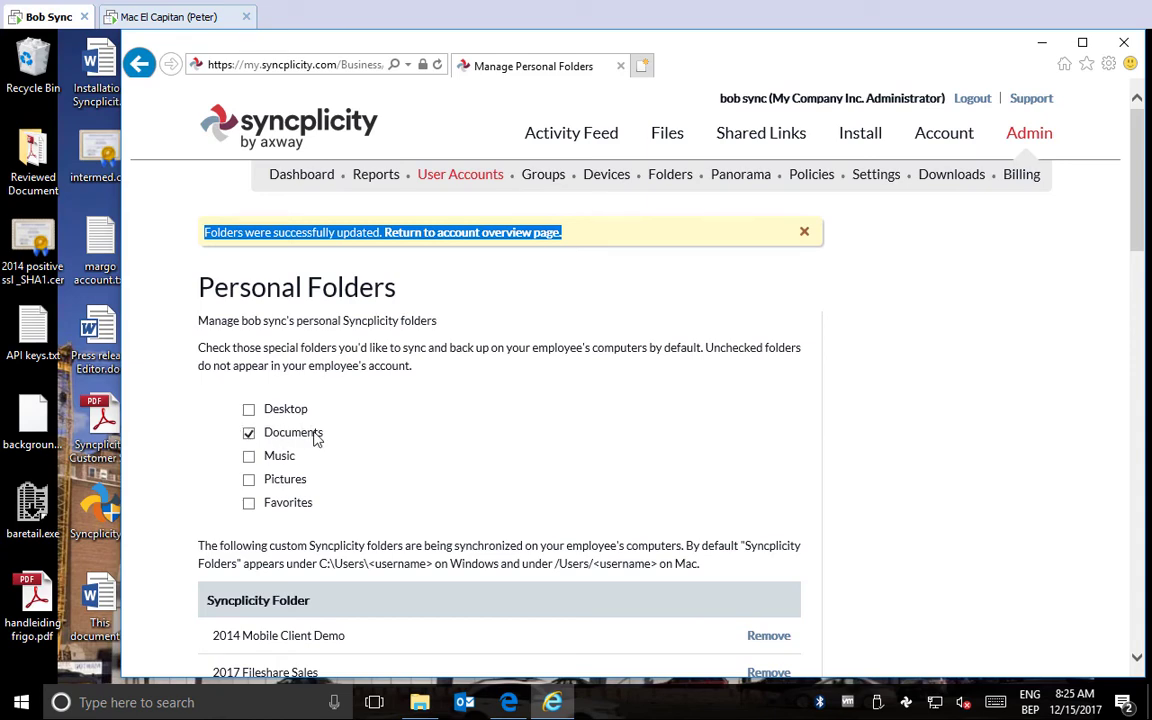
Minimize the browser and check the sync status of Documents in File Explorer on Windows and in the home folder on the Mac
click(1041, 42)
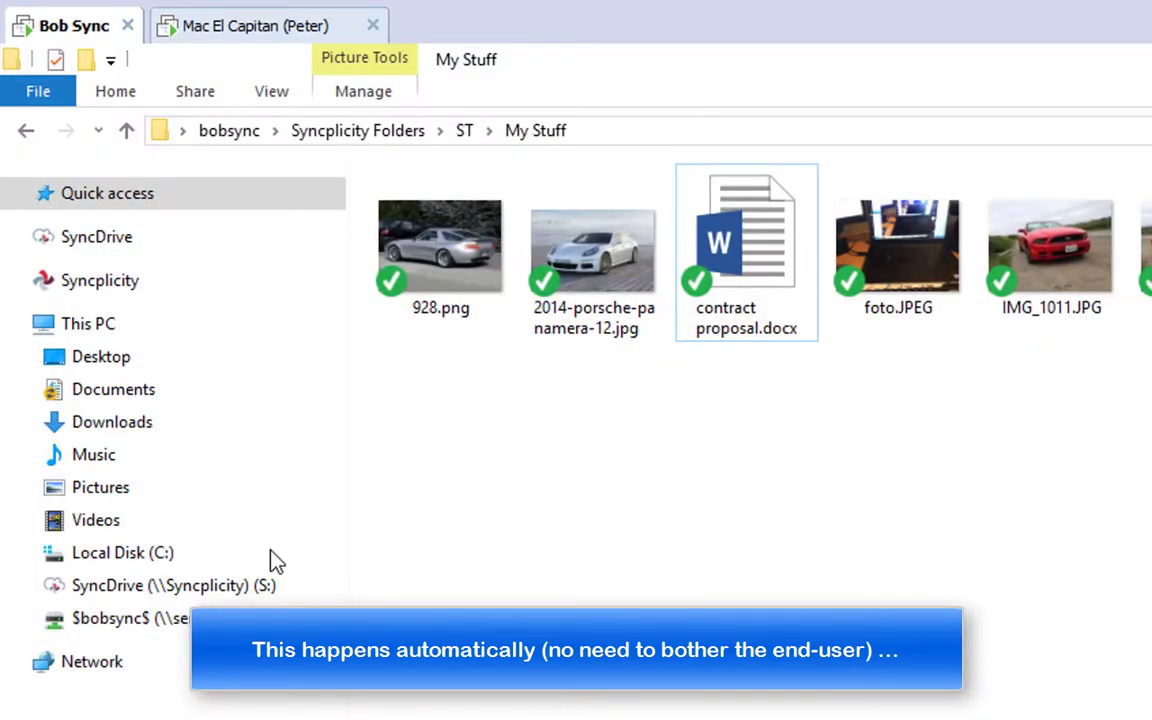
click(121, 393)
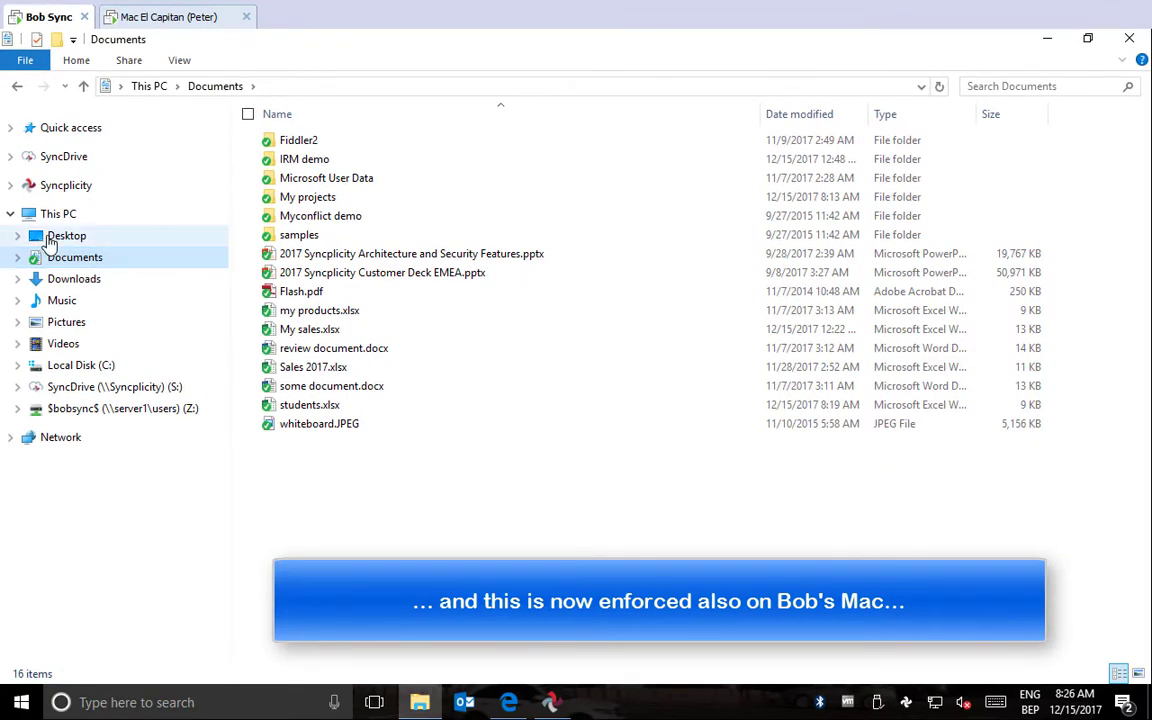
click(143, 18)
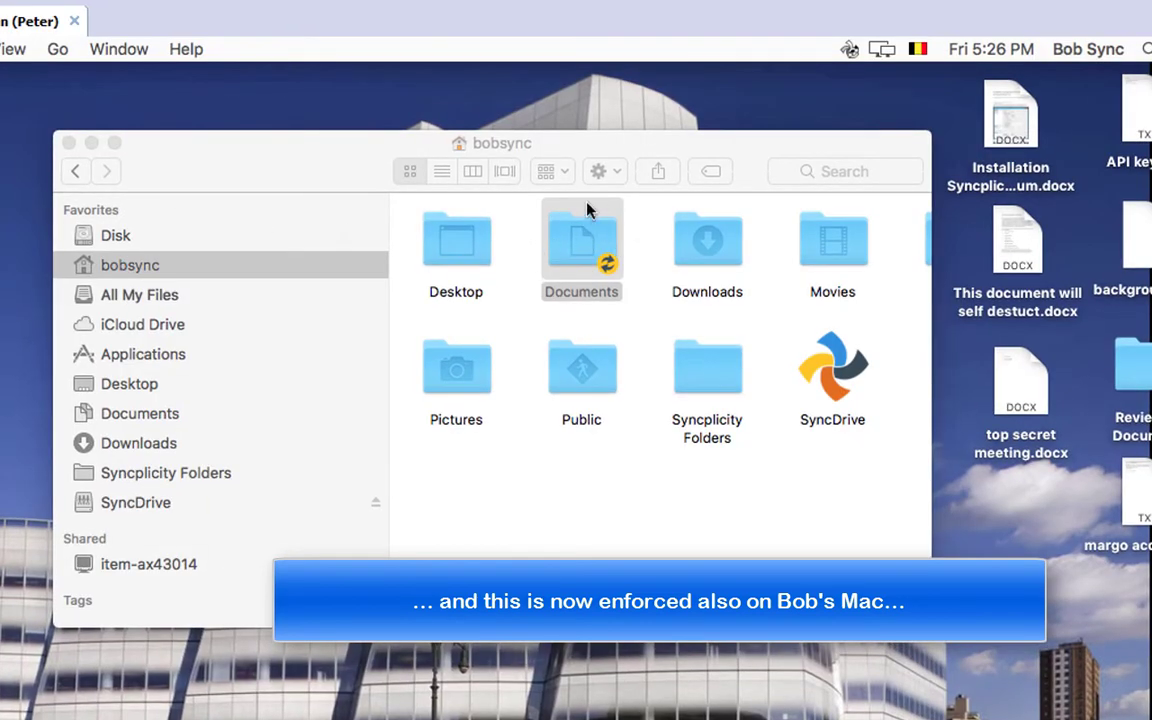
double_click(575, 262)
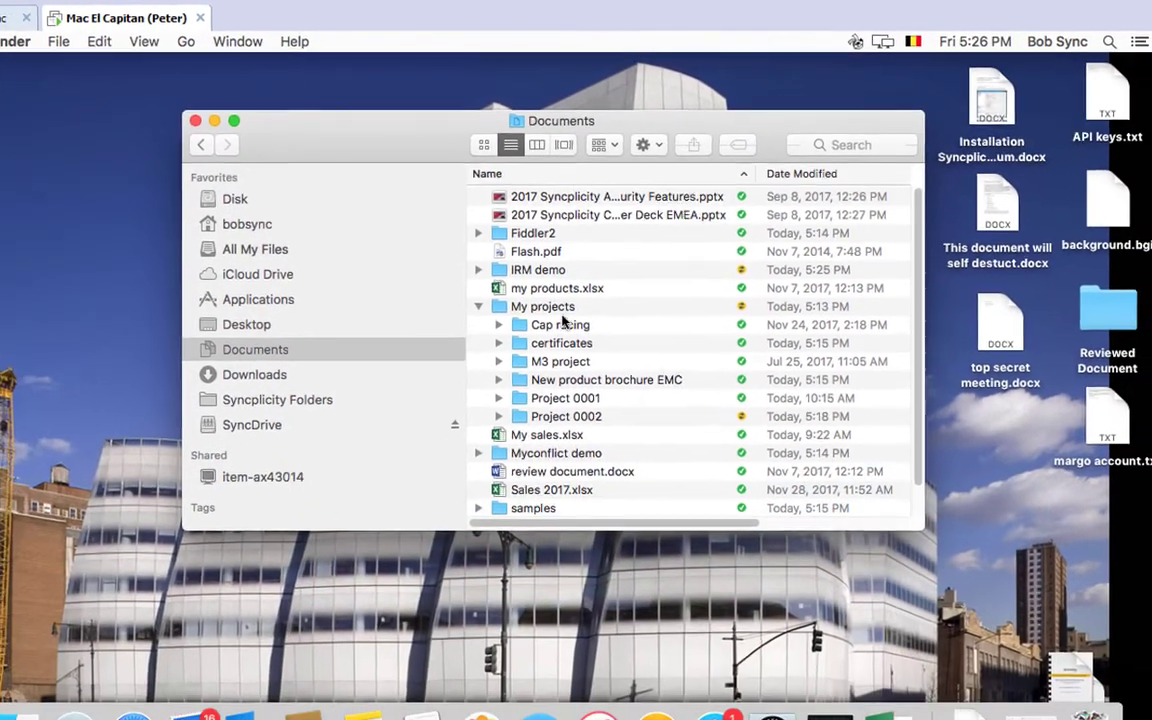
scroll(640, 375, down, 1)
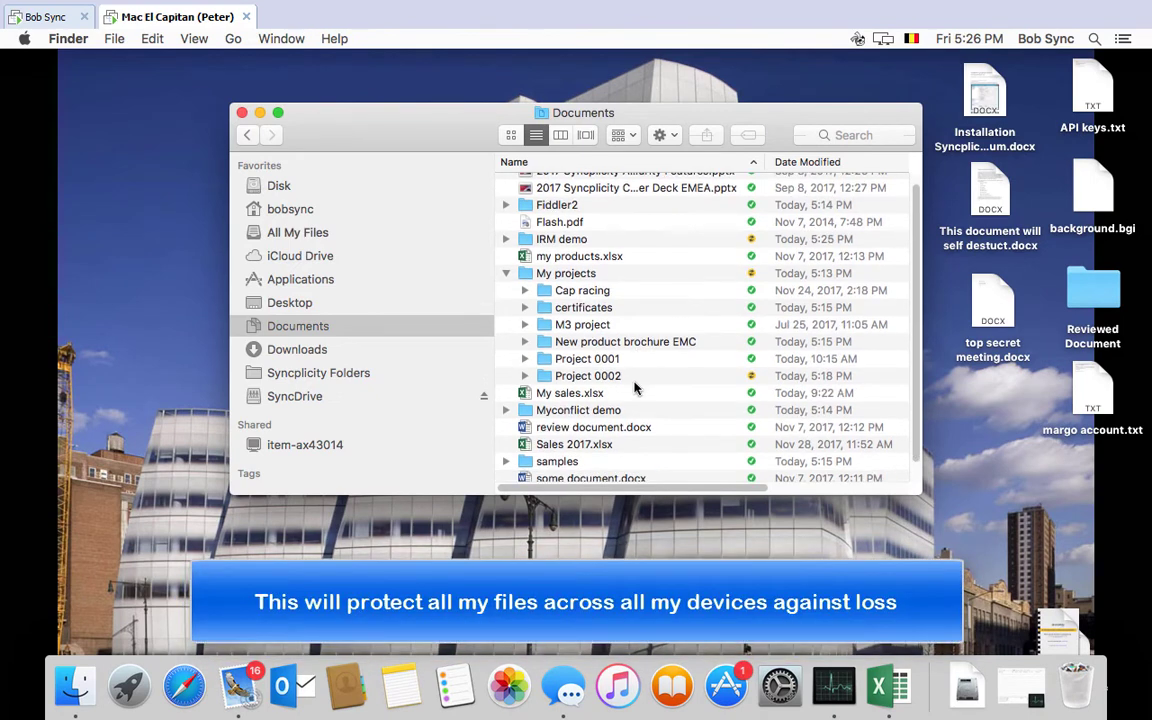
scroll(634, 392, down, 1)
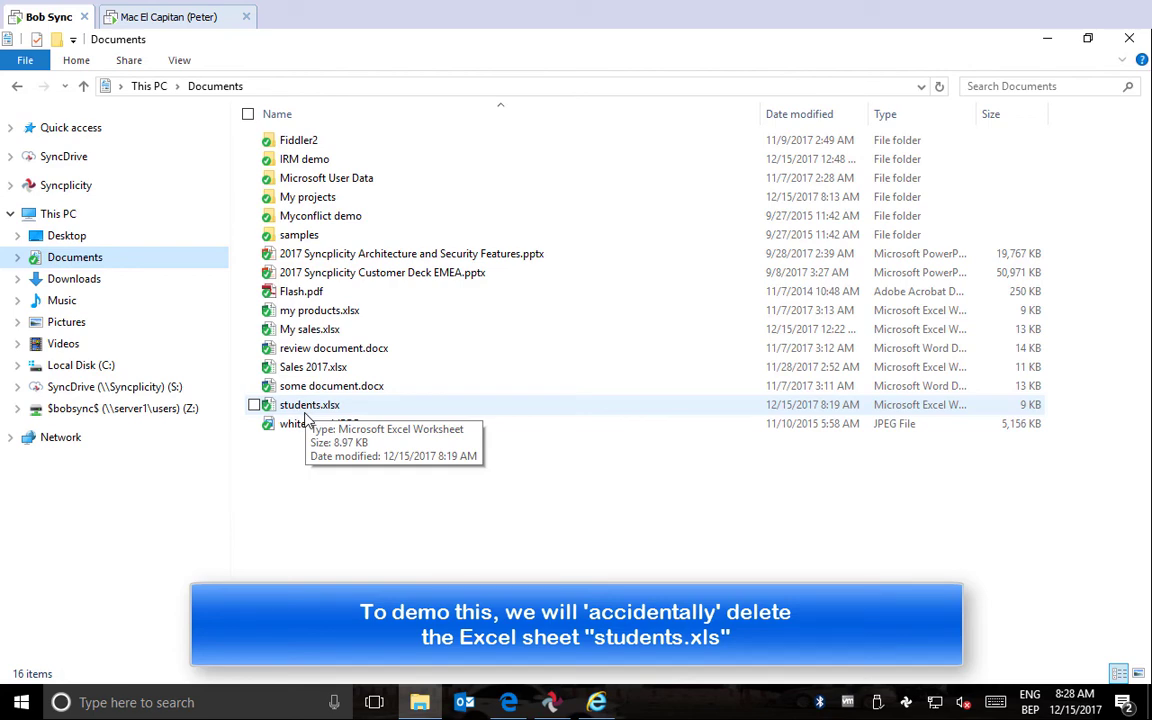
On the Windows PC, delete students.xlsx from the Documents folder
click(310, 410)
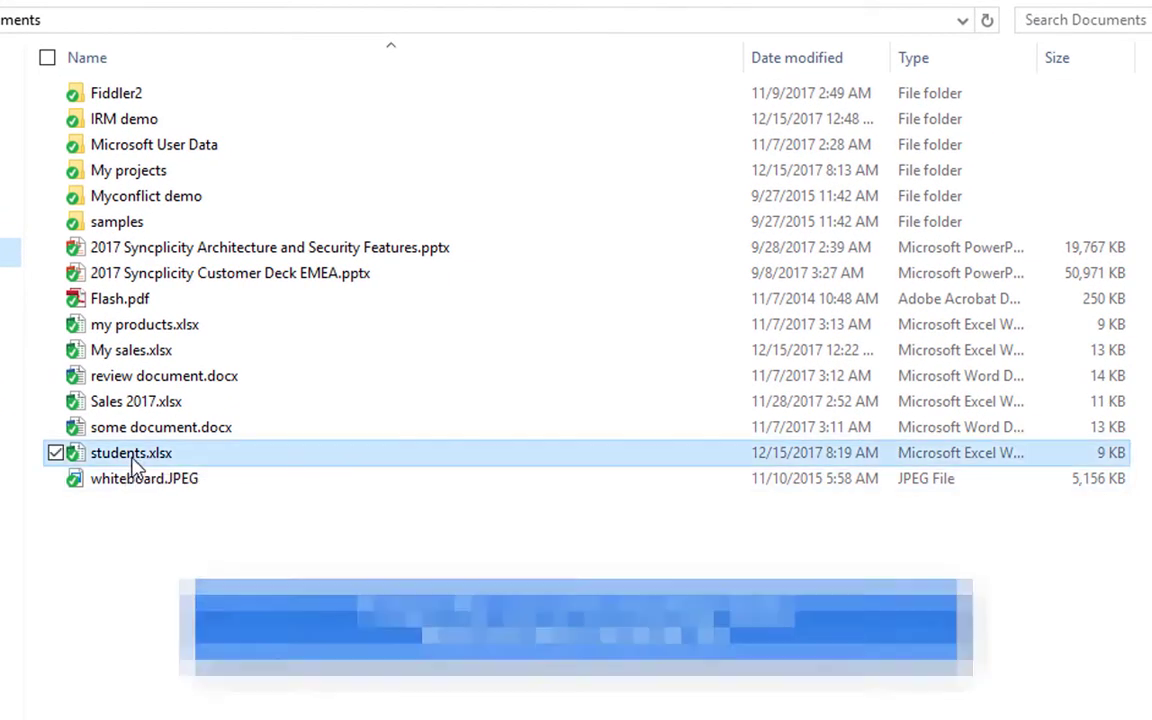
key(Delete)
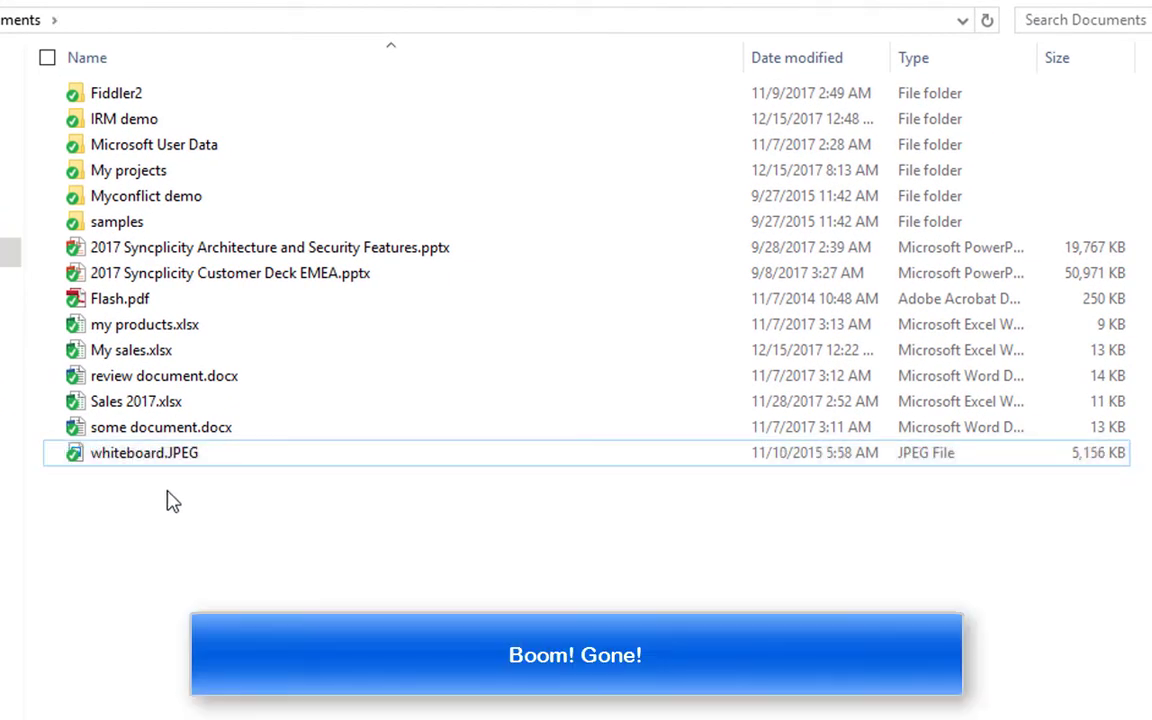
click(141, 432)
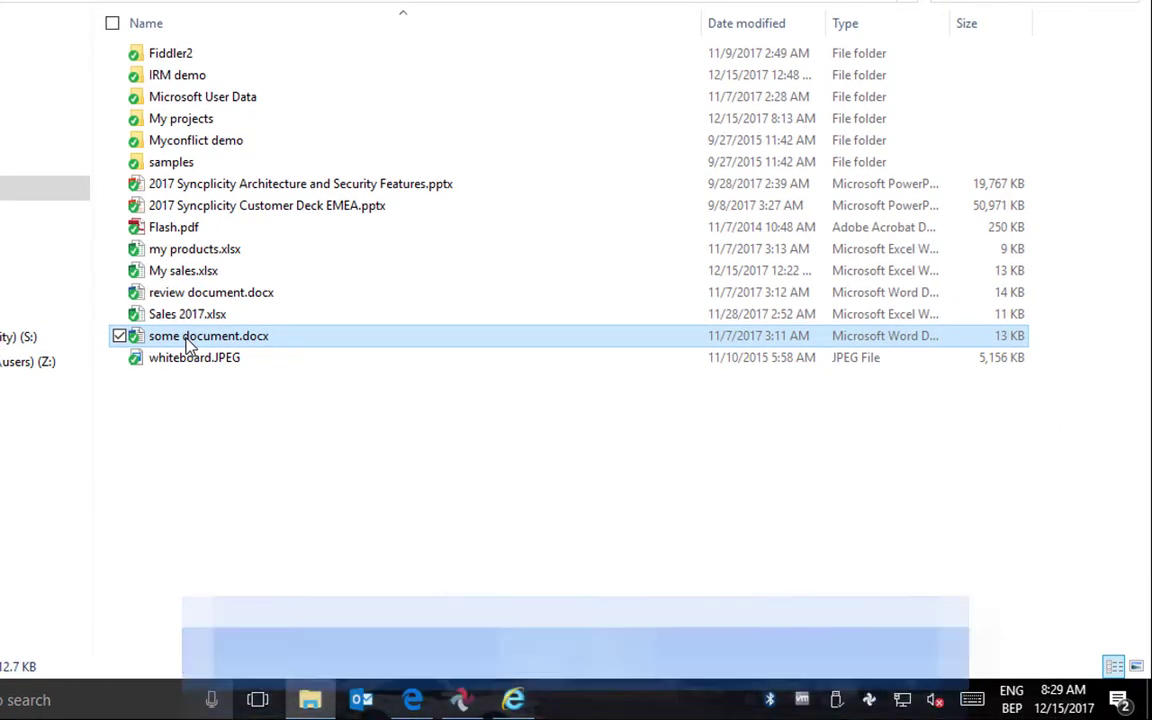
Browse to My Syncplicity on the web from the desktop client and open the Documents folder to look for students.xlsx
right_click(870, 703)
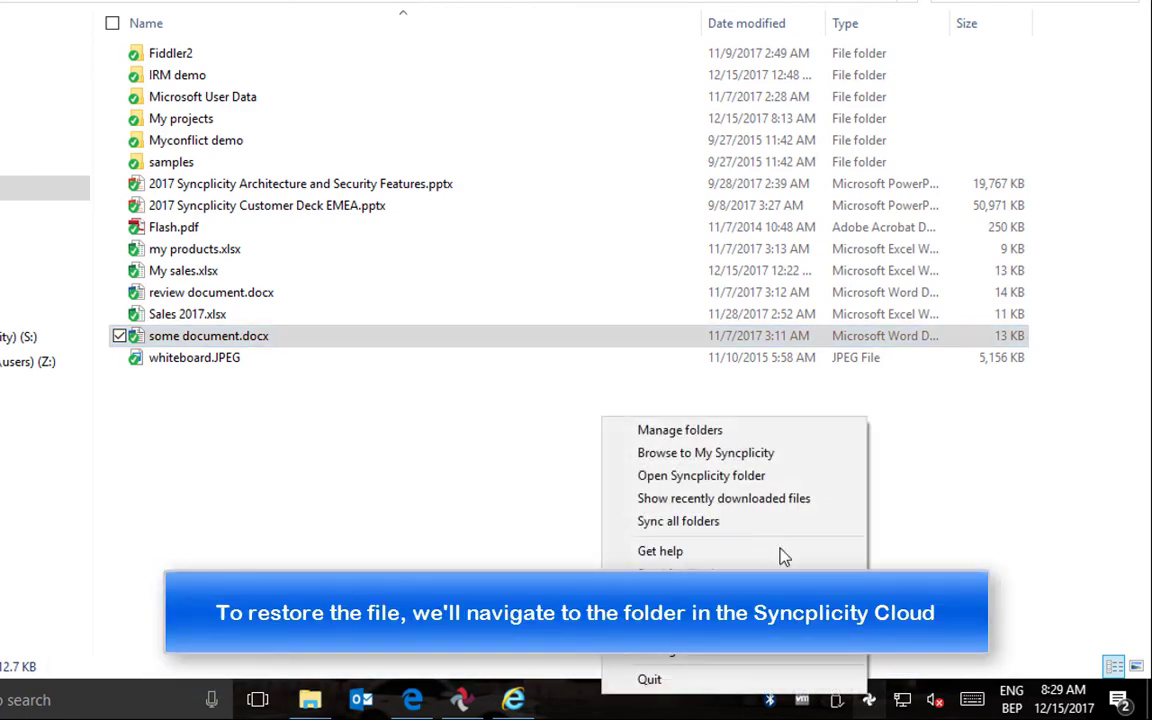
click(740, 468)
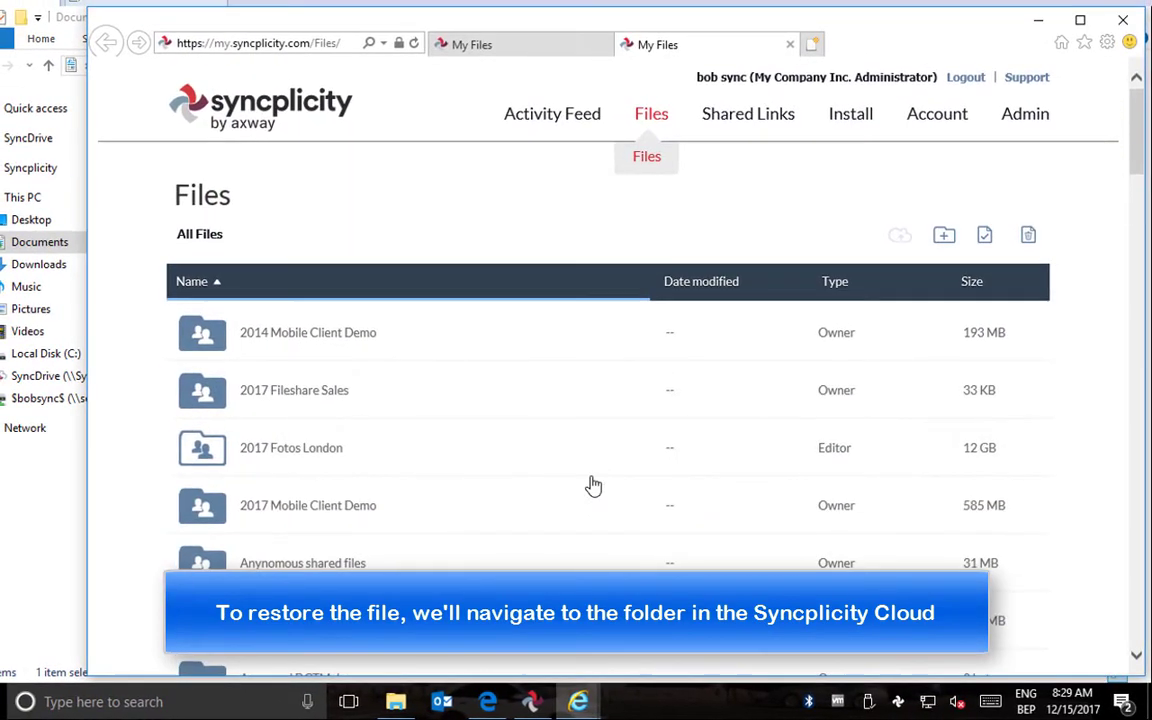
scroll(593, 485, down, 10)
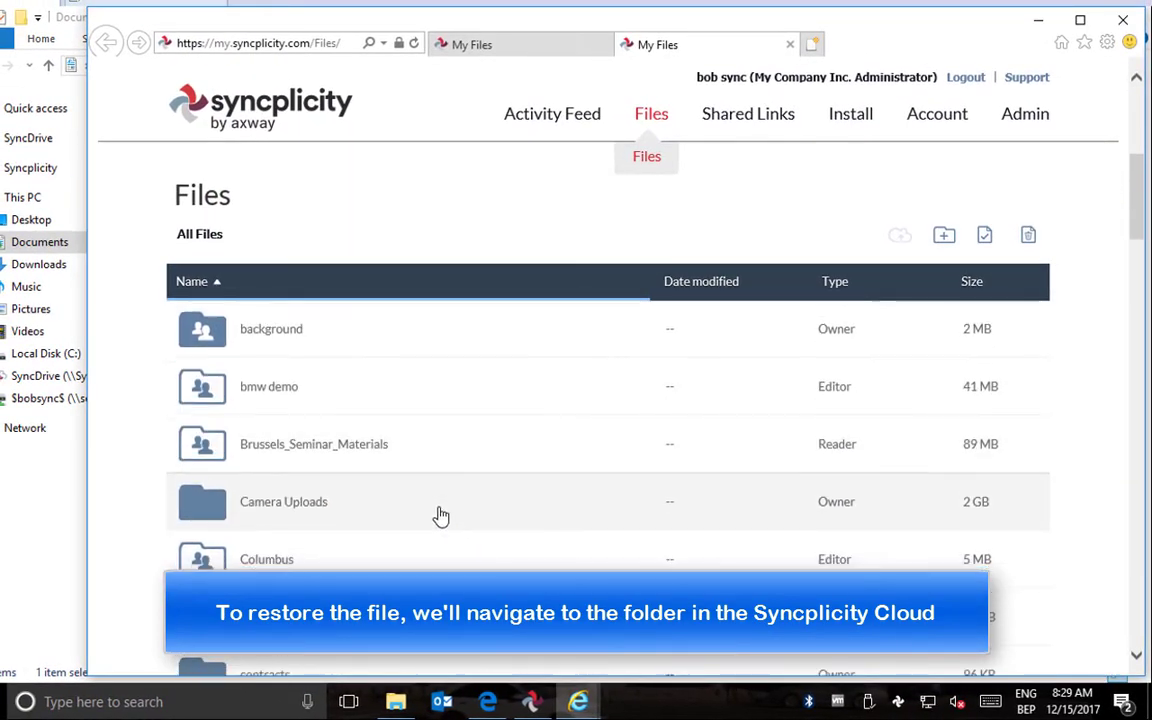
click(278, 410)
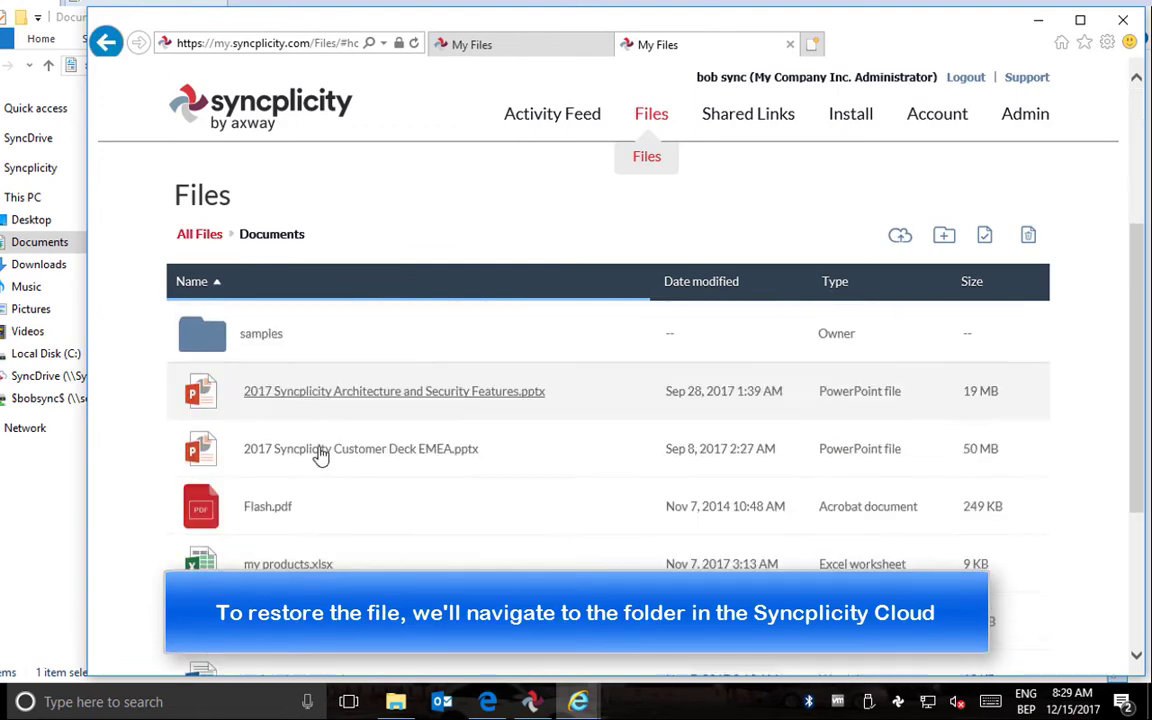
scroll(386, 501, down, 6)
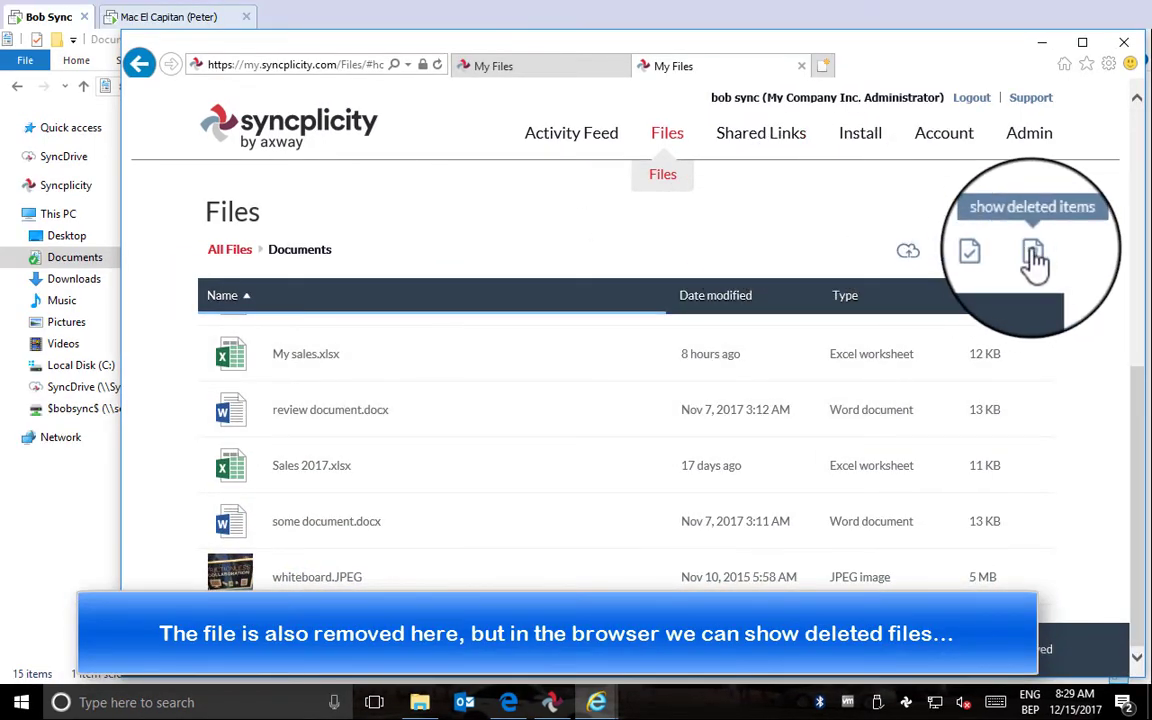
Show deleted items in the cloud Documents folder and restore students.xlsx to its most recent version
click(1033, 258)
scroll(600, 470, down, 5)
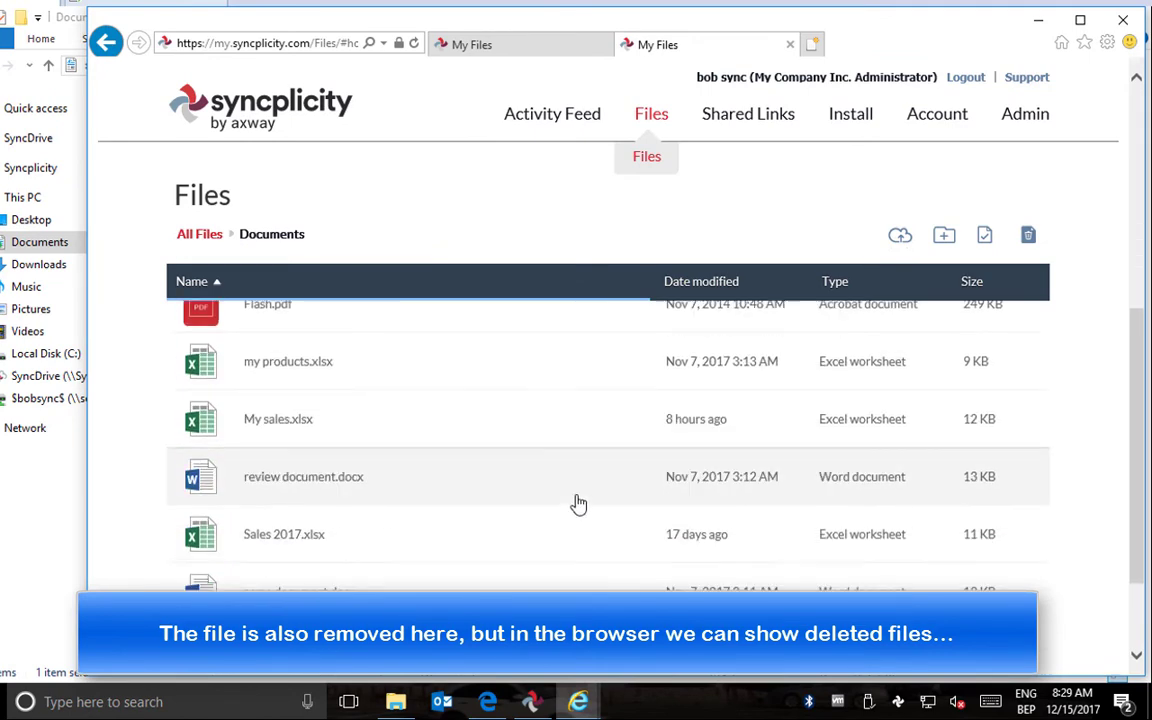
scroll(578, 503, down, 3)
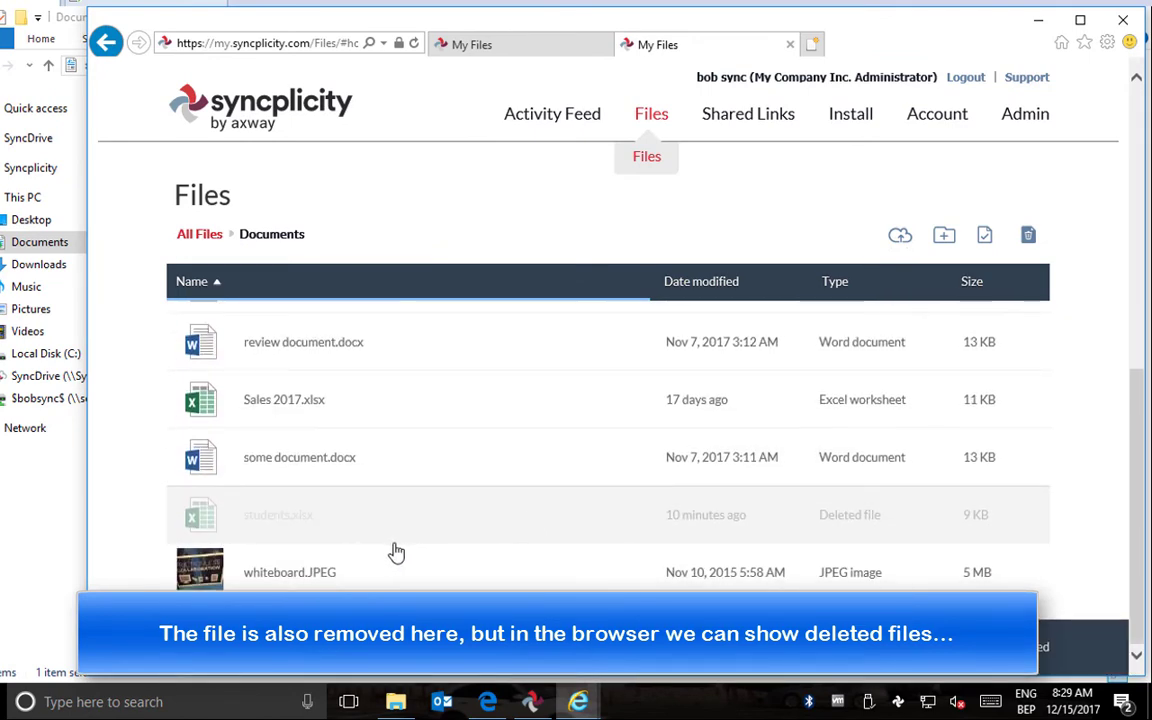
right_click(281, 520)
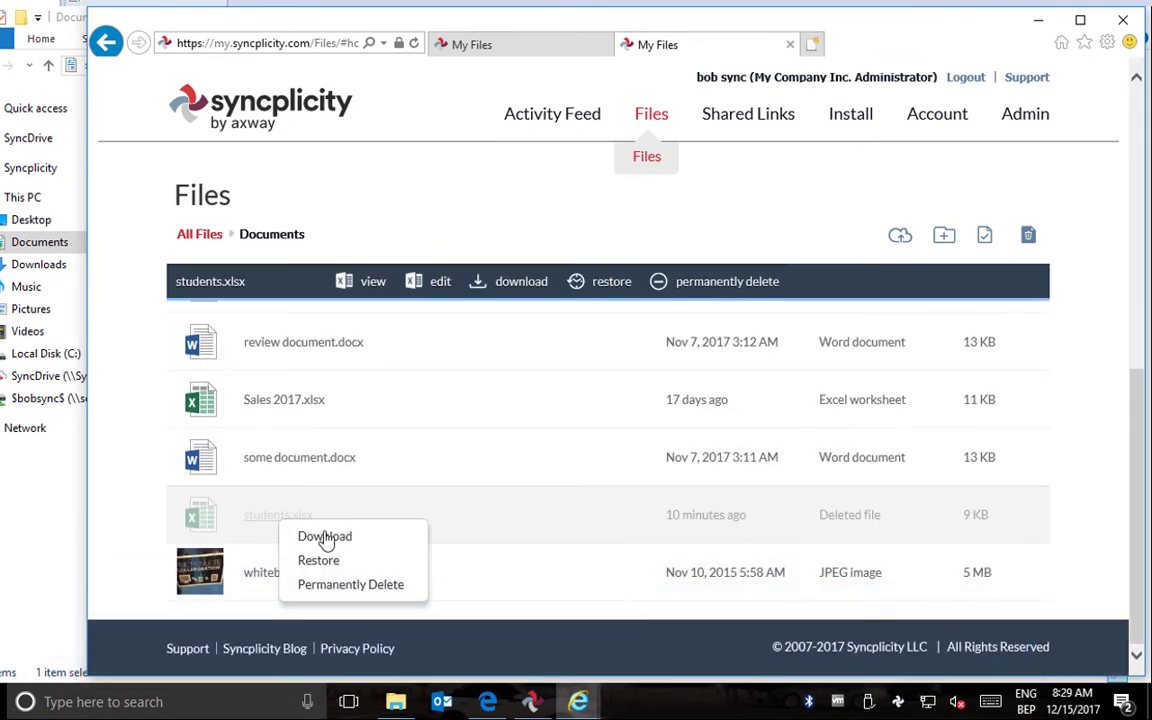
click(382, 560)
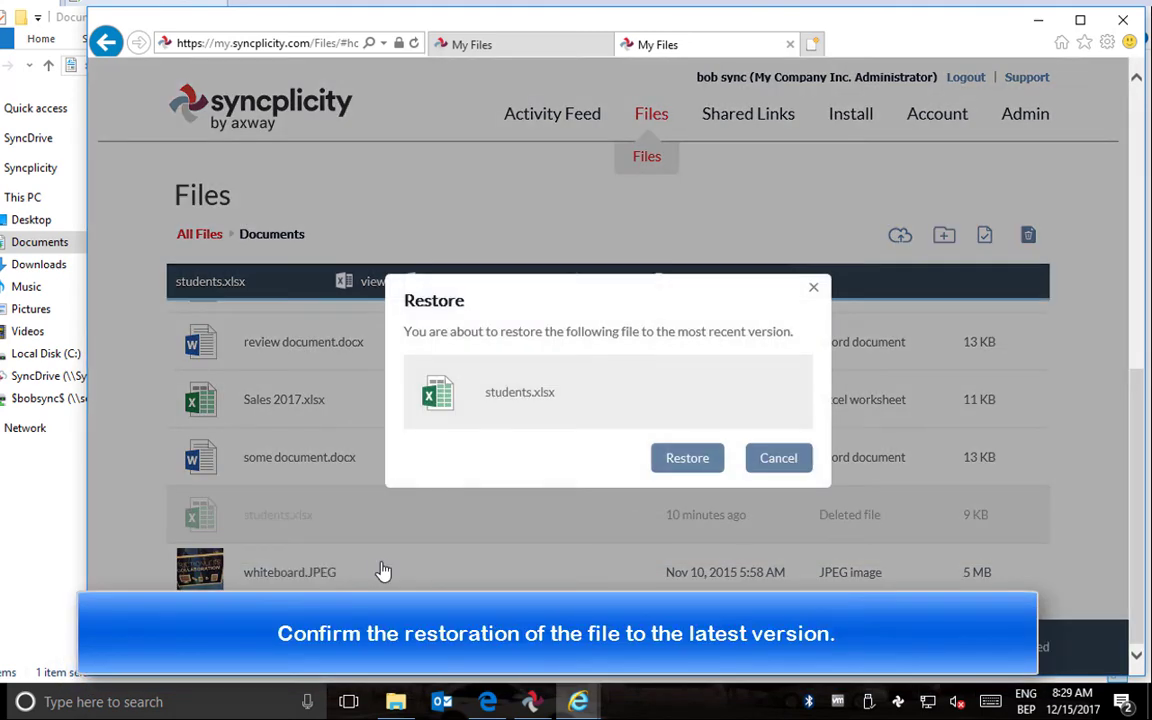
click(676, 460)
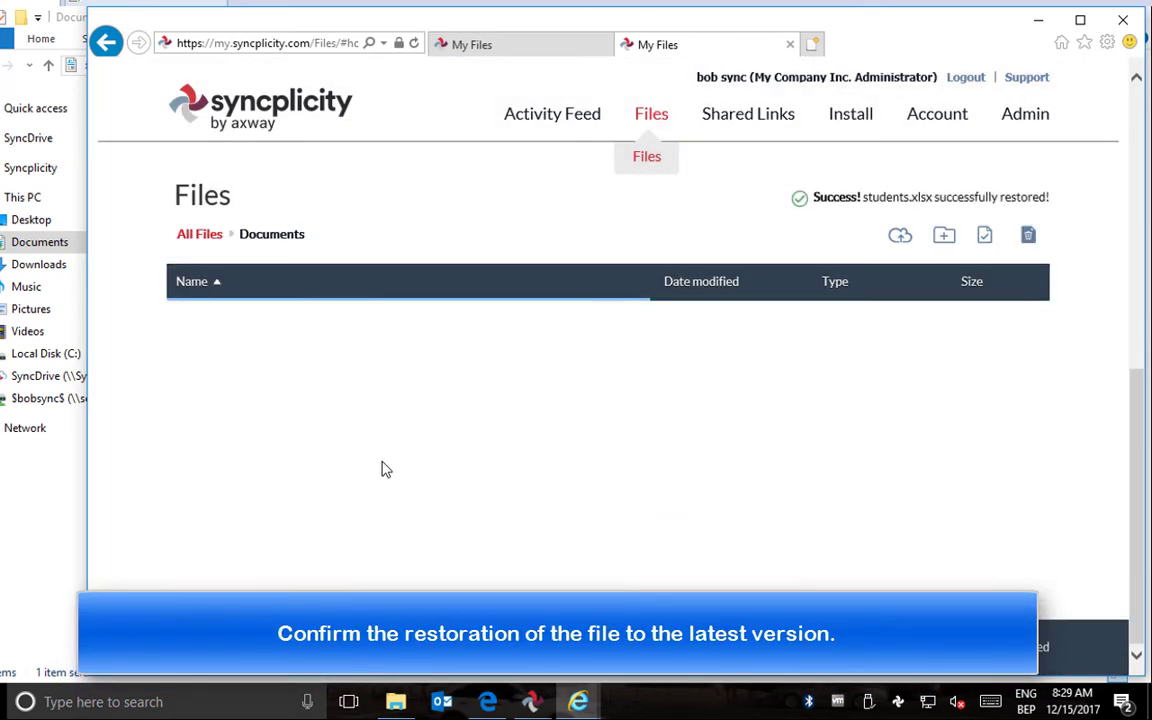
Review the version history of the restored students.xlsx, then close it without restoring a previous version
scroll(303, 450, up, 1)
click(313, 510)
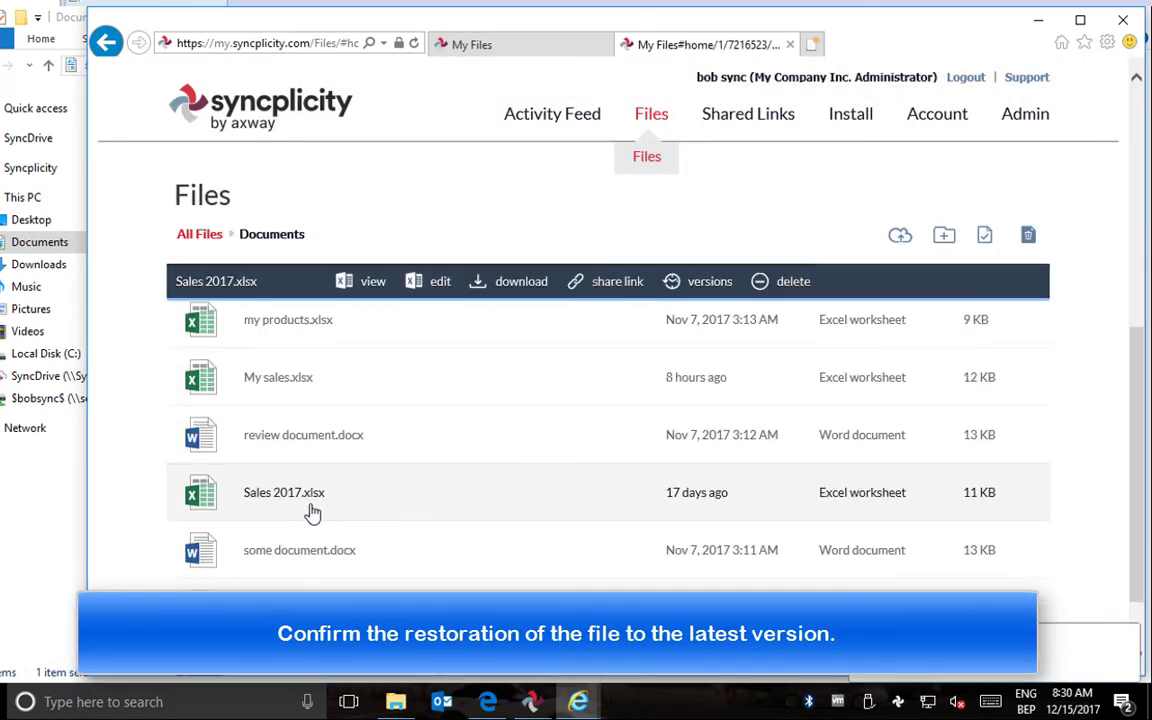
right_click(310, 608)
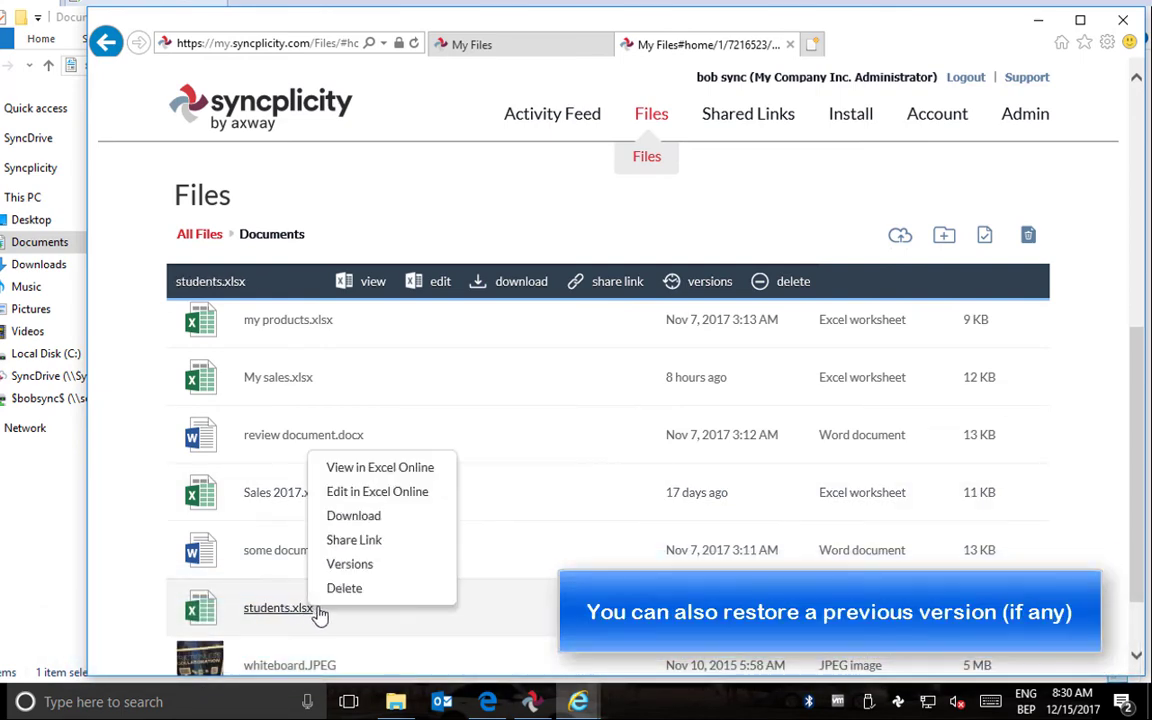
click(370, 566)
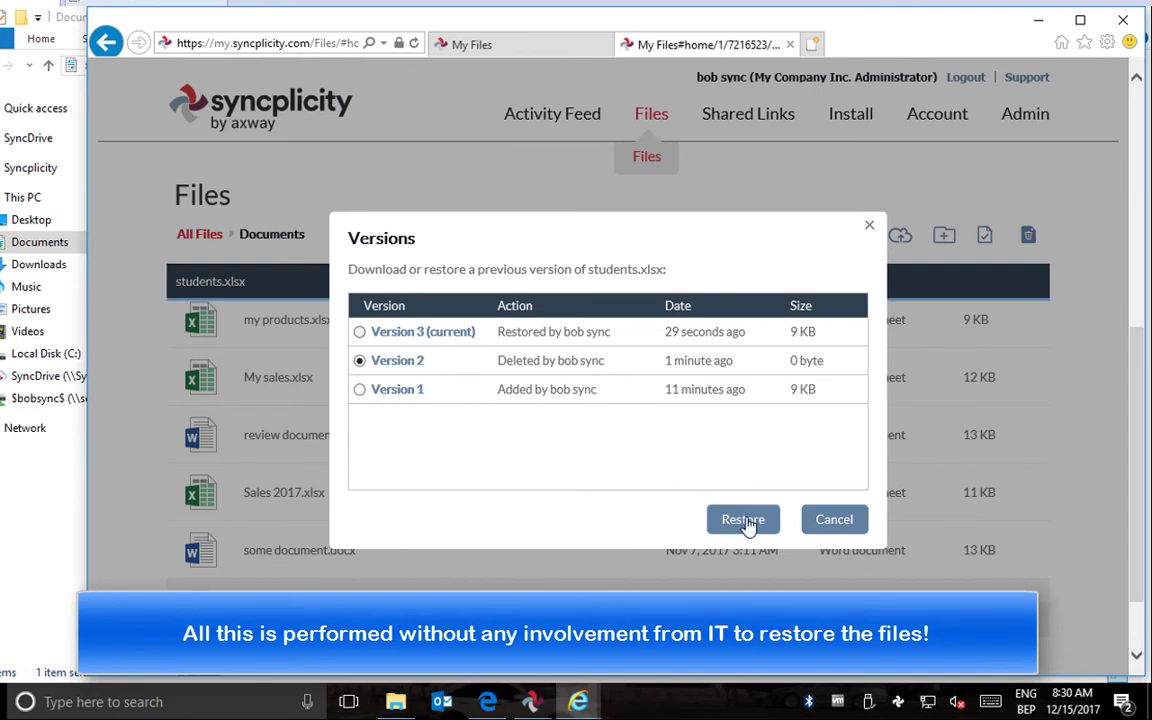
click(838, 524)
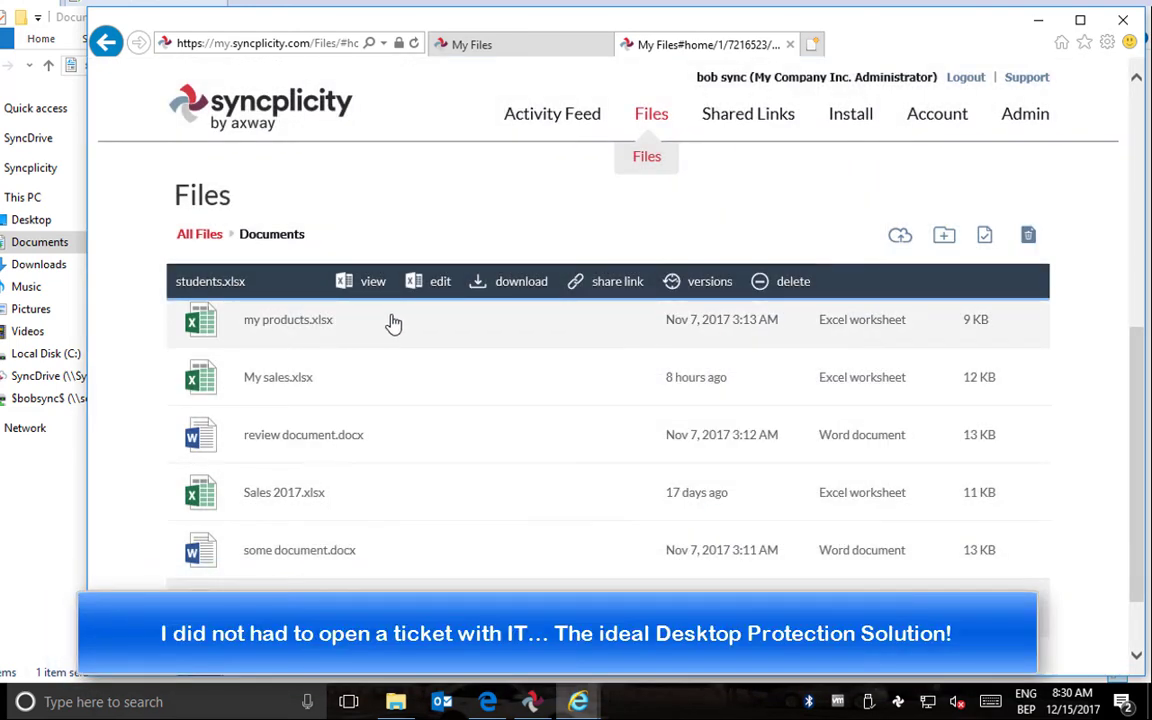